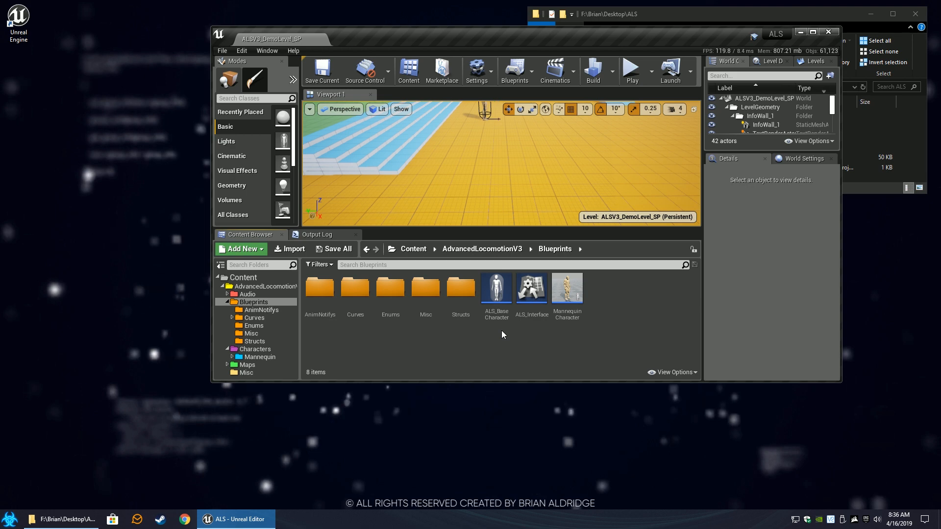
- Maximize the Unreal Editor window and bring the demo level's character and info walls into view
drag(470, 36, 407, 49)
double_click(408, 49)
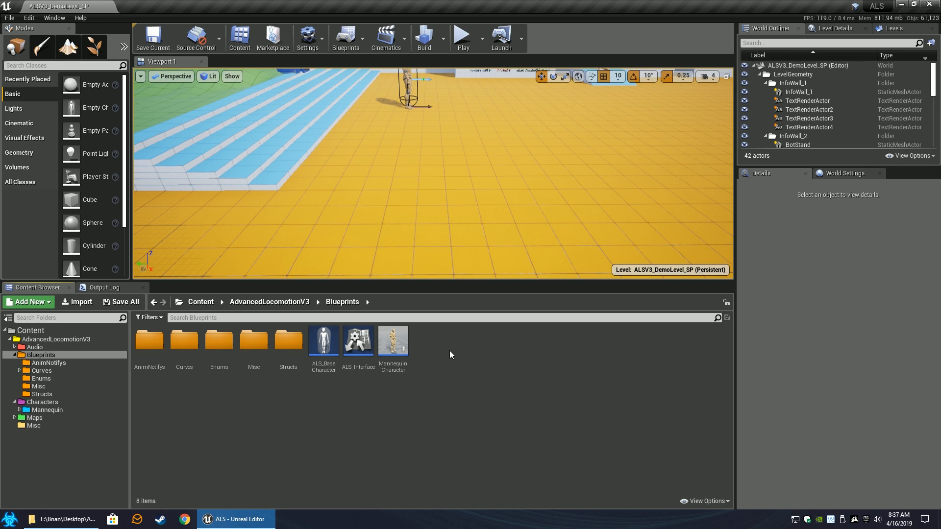
mouse_move(421, 186)
right_down()
mouse_move(353, 151)
mouse_move(422, 172)
right_up()
right_drag(398, 207, 421, 209)
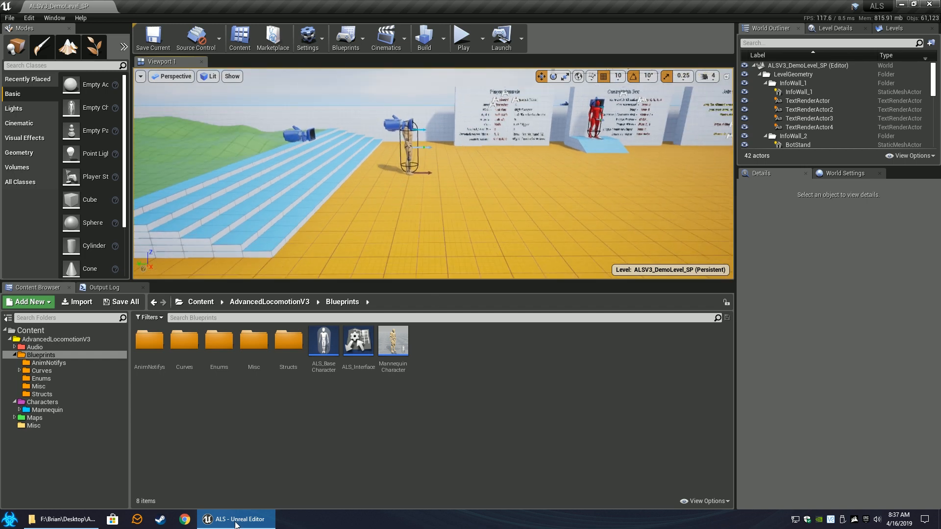
click(235, 520)
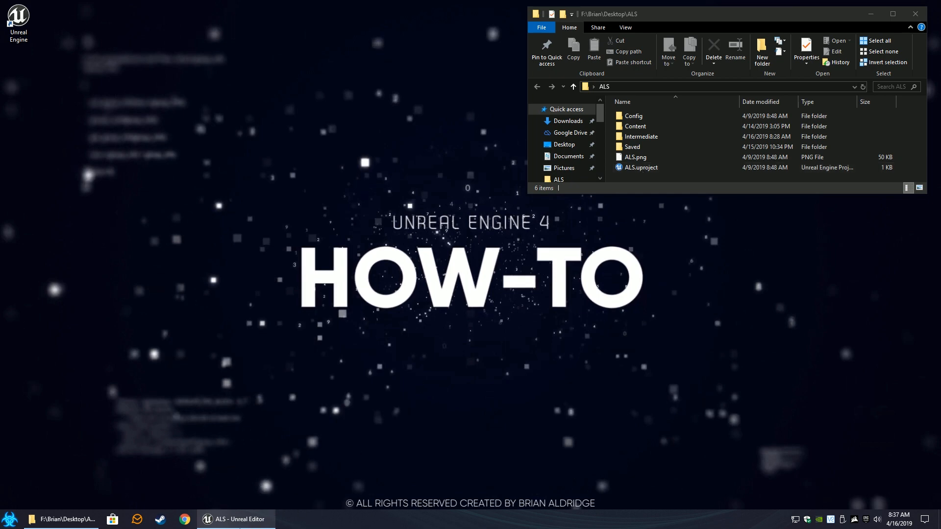
click(235, 519)
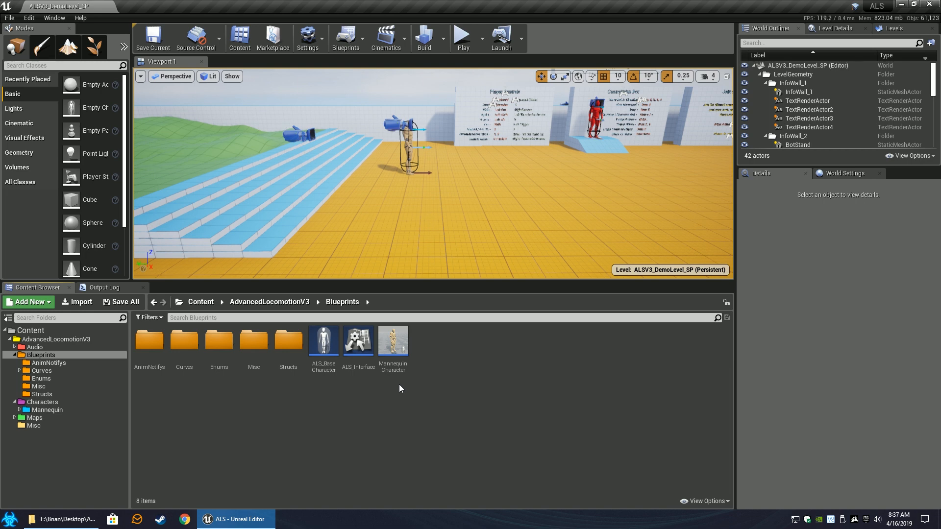
- Open the MannequinCharacter blueprint and filter its class defaults to show only modified properties
double_click(407, 338)
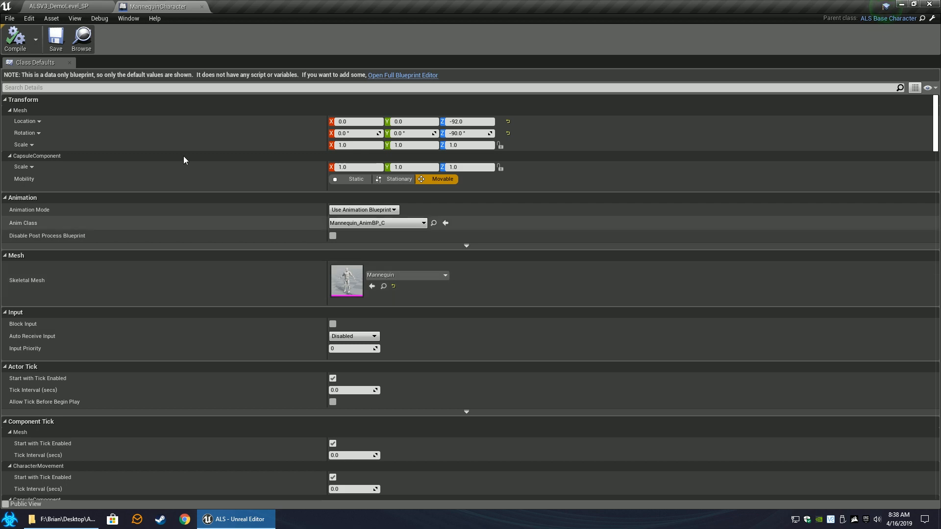
click(89, 5)
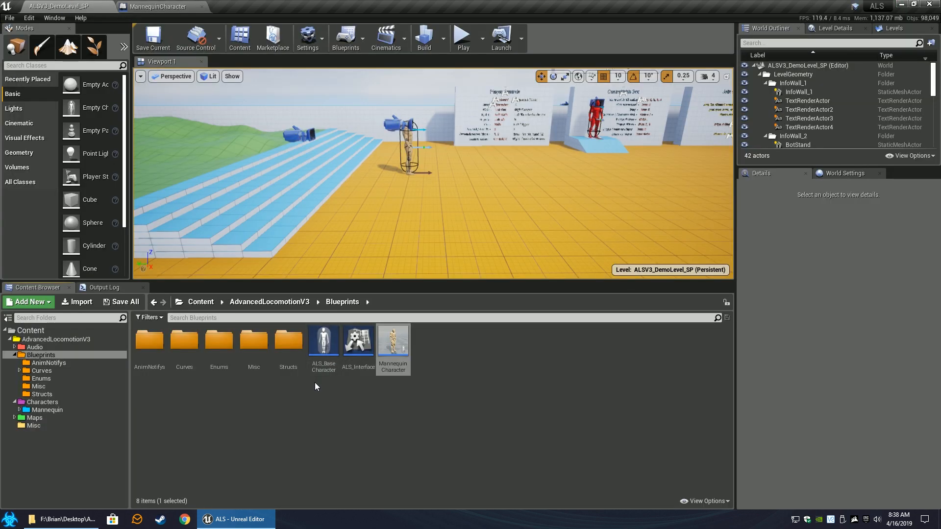
click(162, 7)
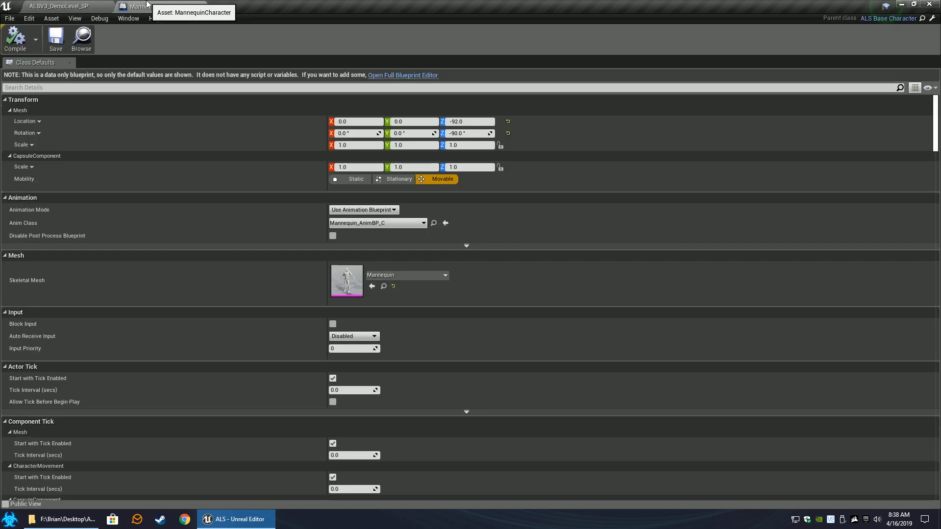
click(929, 88)
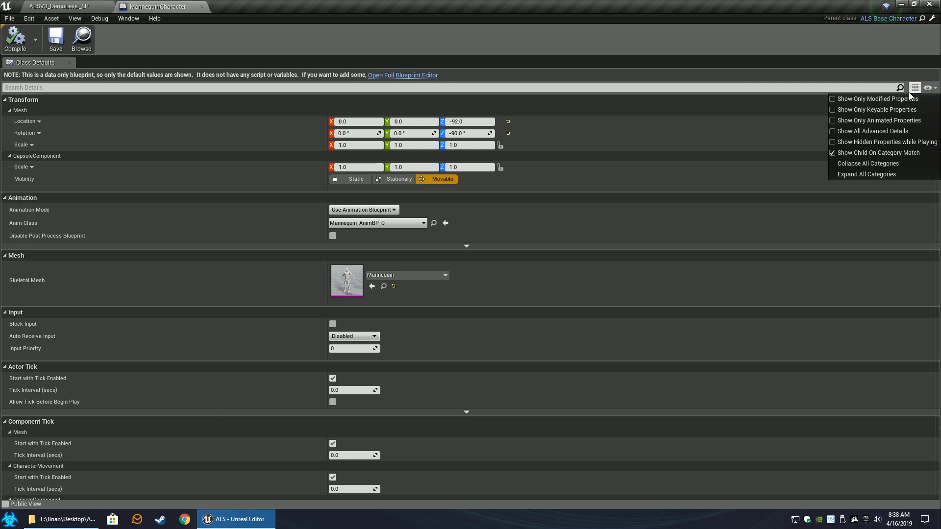
click(875, 99)
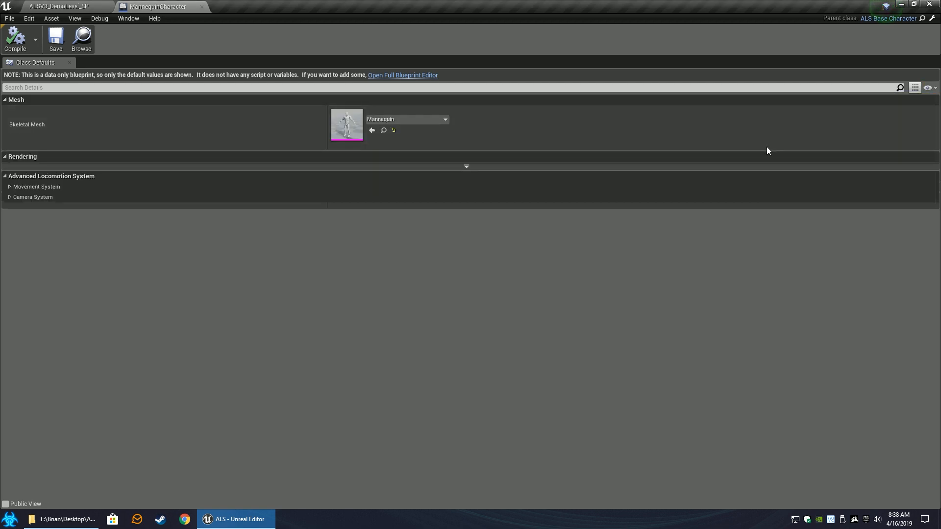
- Fully expand the Advanced Locomotion System category, including the Movement System and Camera System settings
right_click(12, 101)
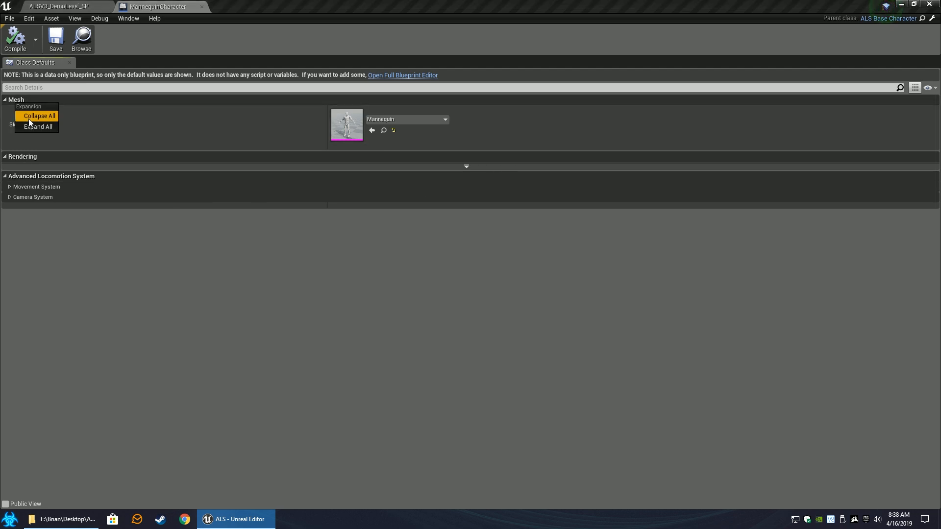
click(31, 127)
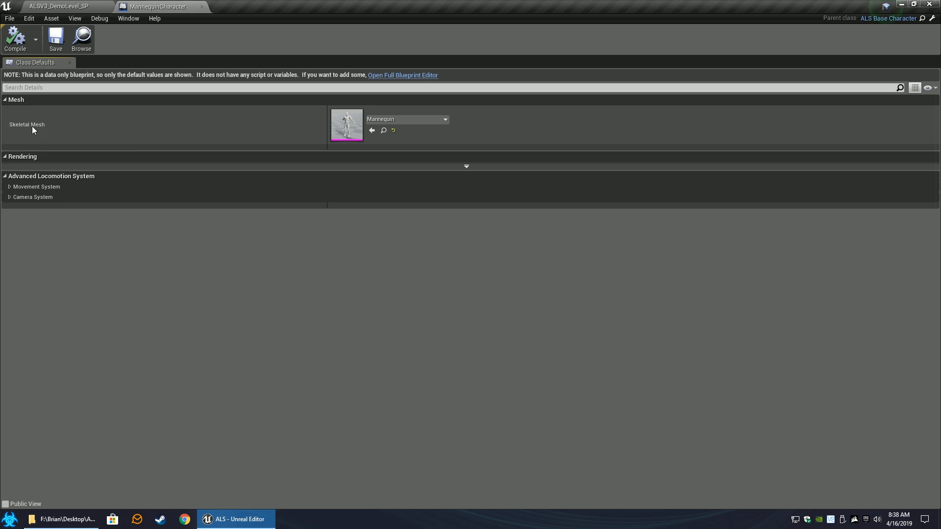
right_click(17, 155)
click(40, 248)
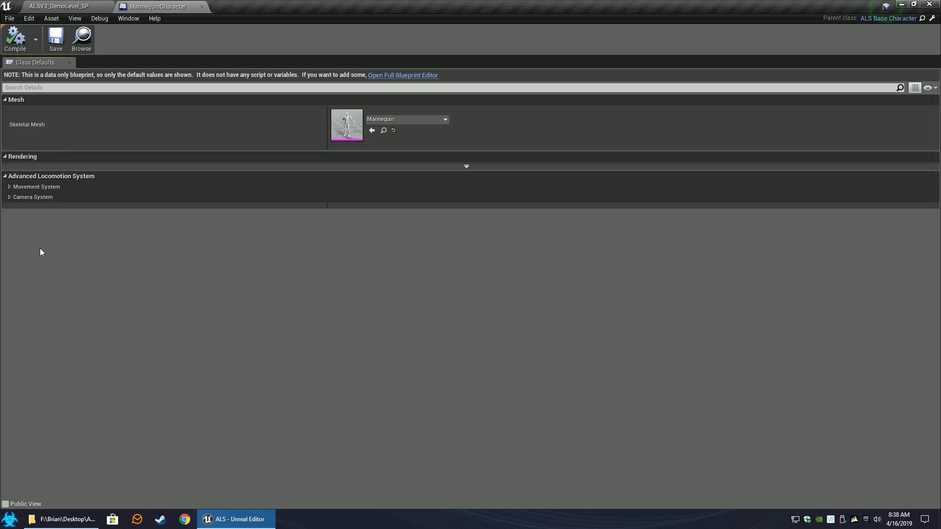
right_click(33, 173)
click(73, 202)
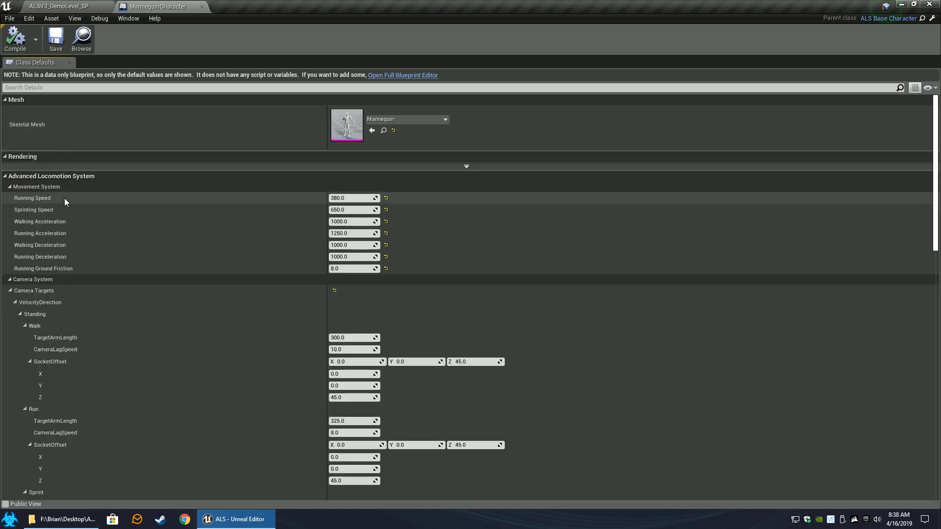
- Reveal the Rendering category's advanced settings, expand its Override Materials array, and review the full list of modified properties
right_click(25, 160)
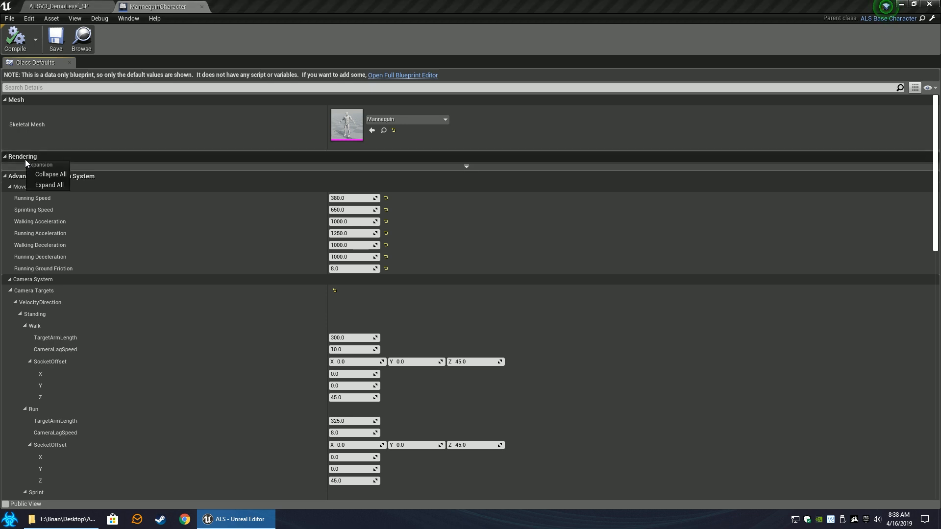
click(52, 186)
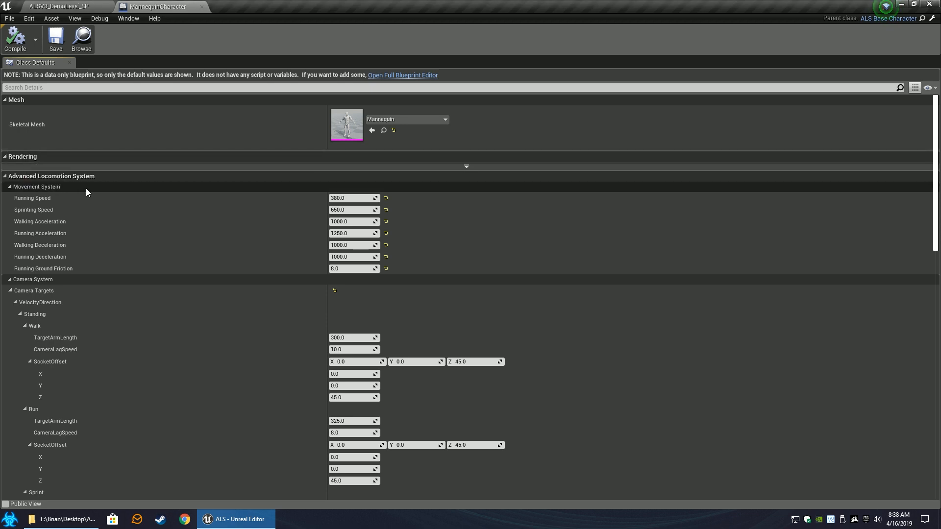
click(466, 167)
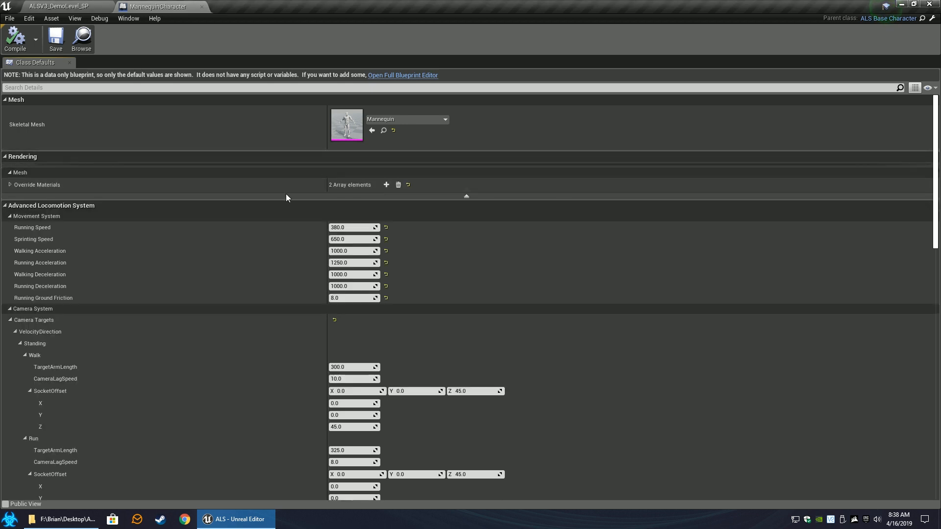
click(45, 185)
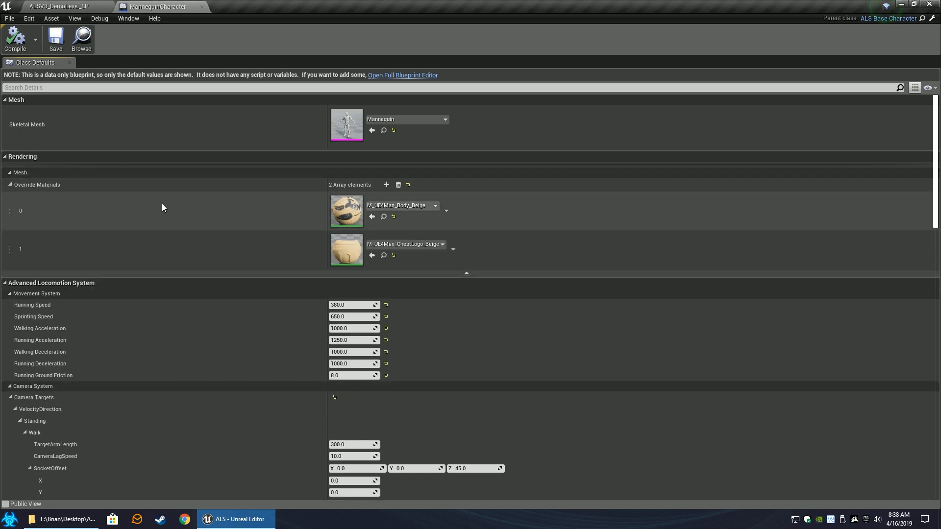
scroll(360, 284, down, 2)
scroll(360, 295, down, 20)
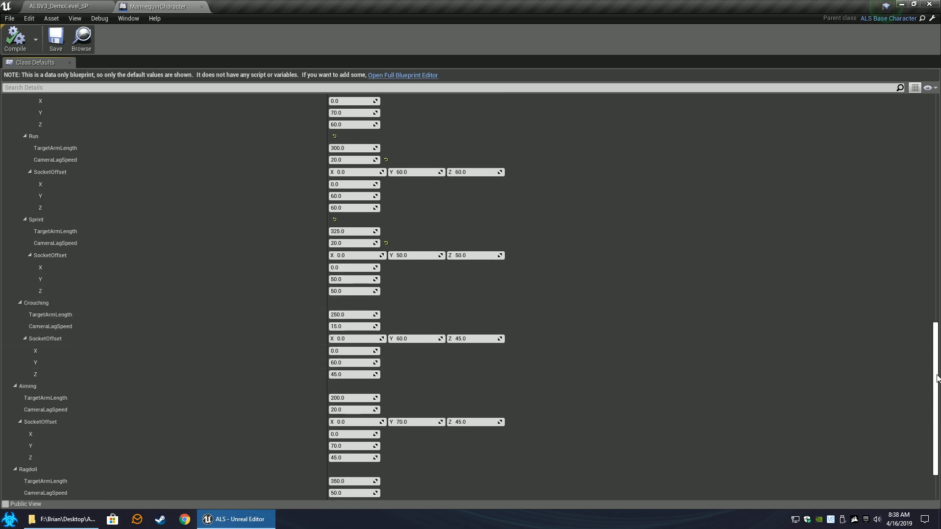
drag(936, 376, 922, 140)
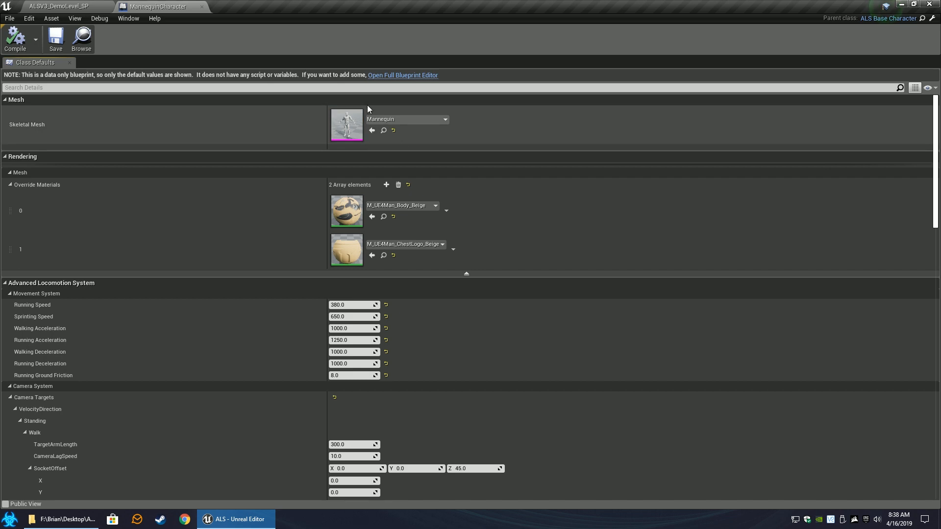
- Open the ALS_BaseCharacter blueprint from the Blueprints folder alongside the MannequinCharacter blueprint
click(57, 6)
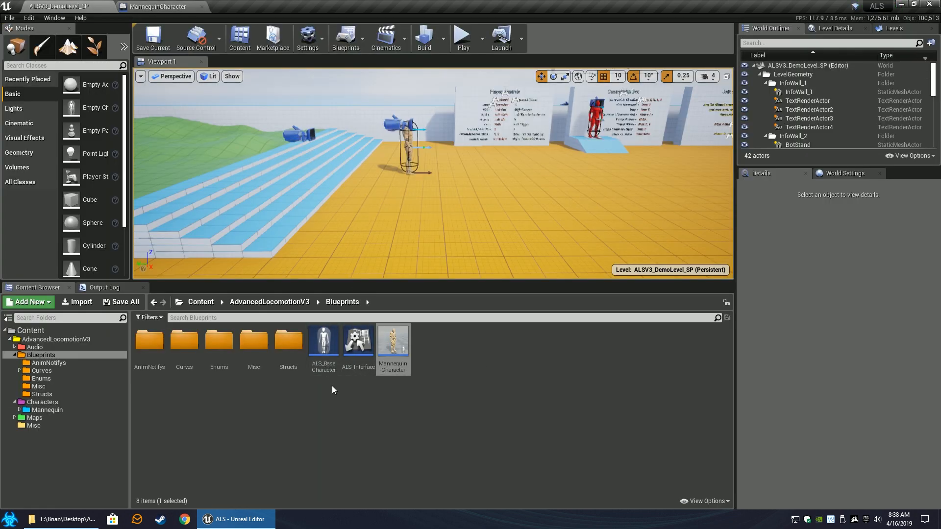
double_click(324, 338)
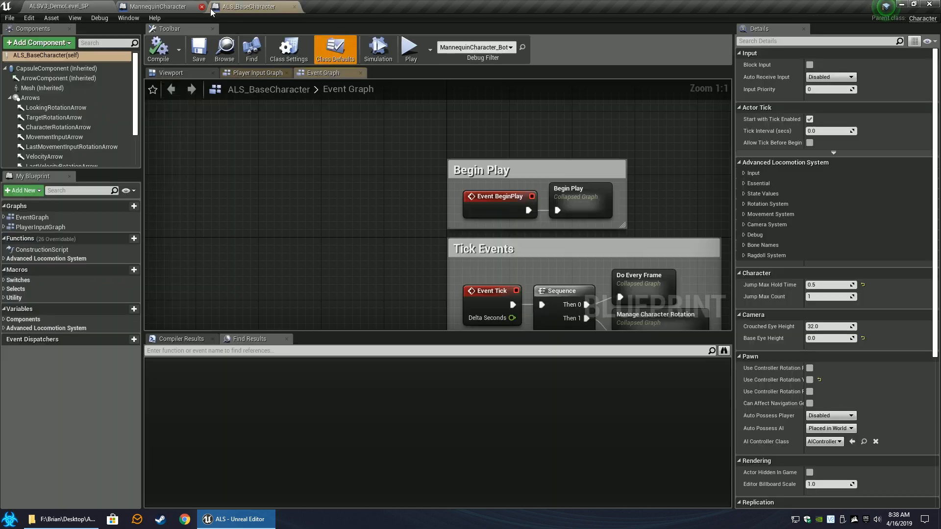
click(171, 6)
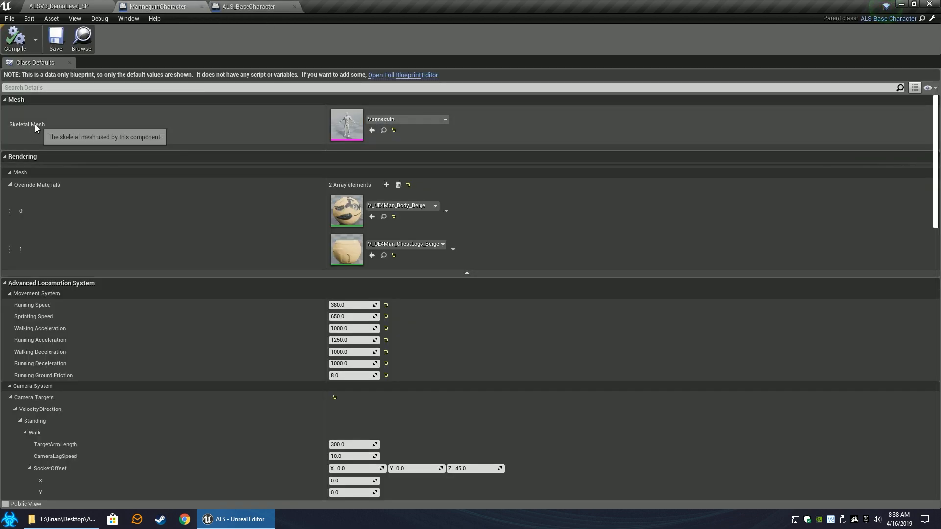
click(229, 5)
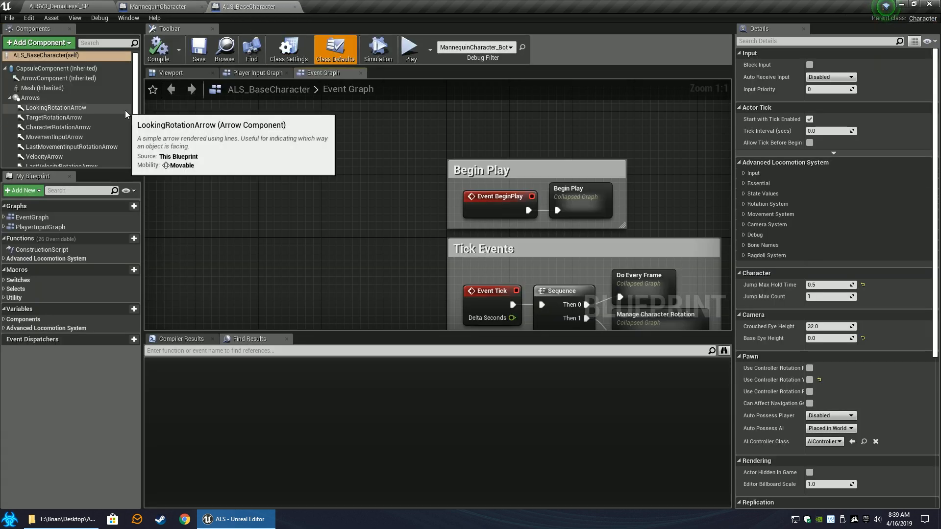
- Show the viewport of ALS_BaseCharacter and select its inherited Mesh component
click(179, 73)
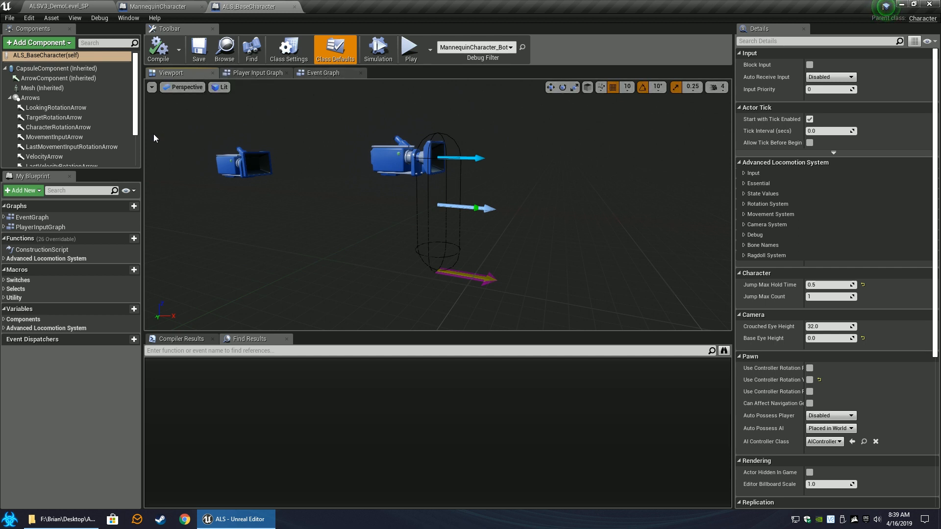
mouse_move(47, 91)
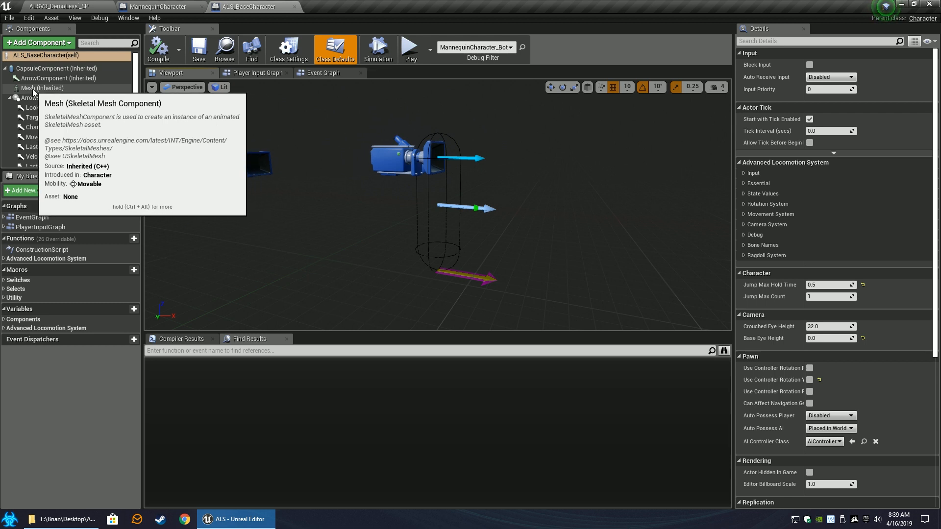
click(33, 90)
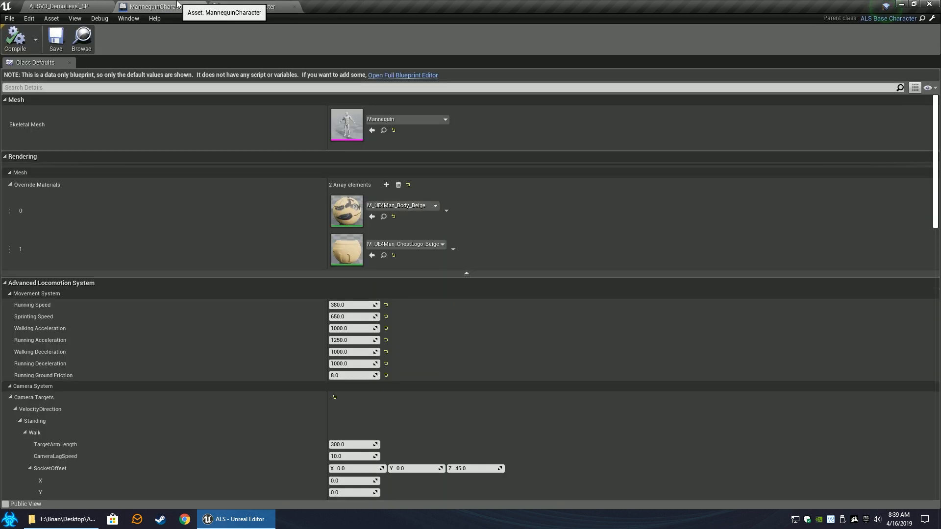
- Copy the Skeletal Mesh value from MannequinCharacter and paste it into the Mesh component of ALS_BaseCharacter
click(158, 6)
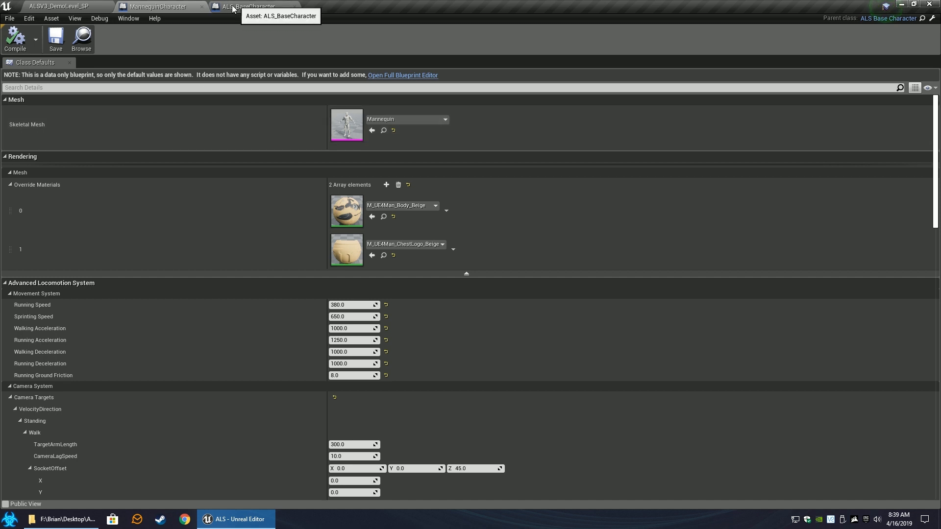
right_click(25, 125)
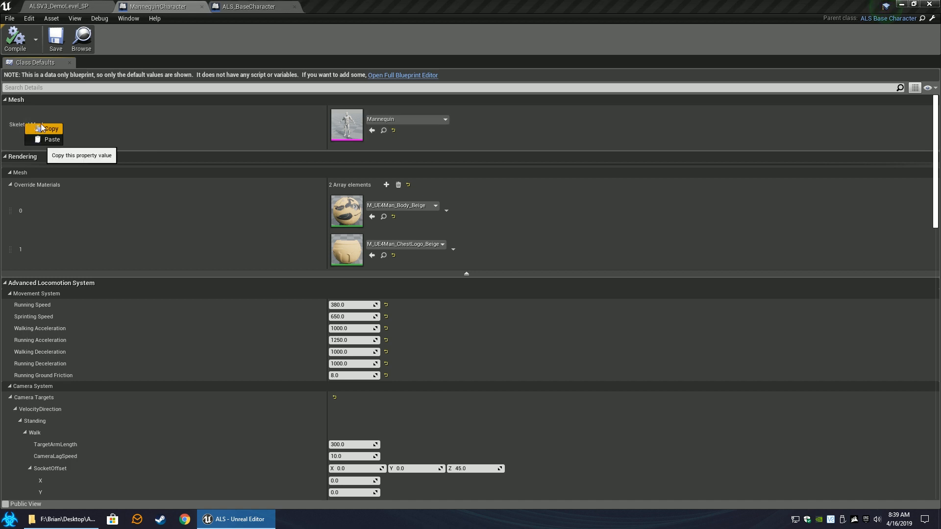
click(47, 129)
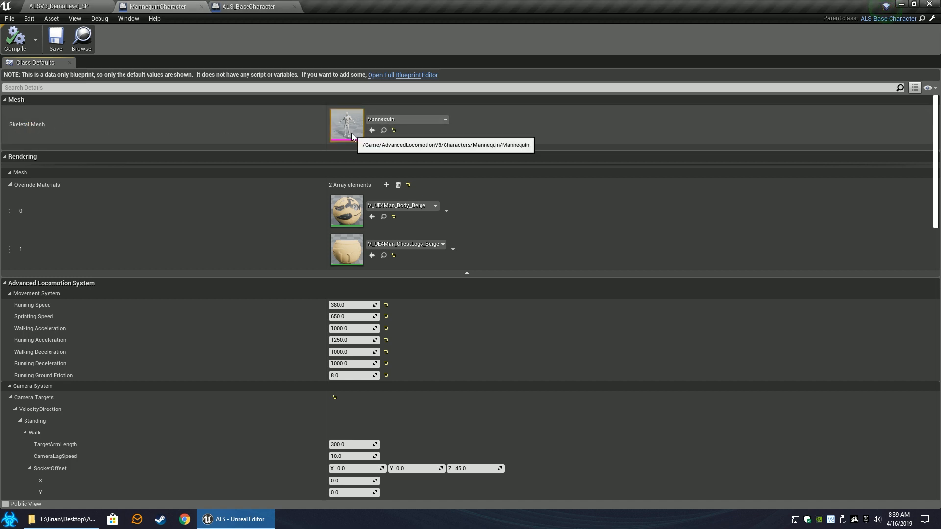
click(242, 6)
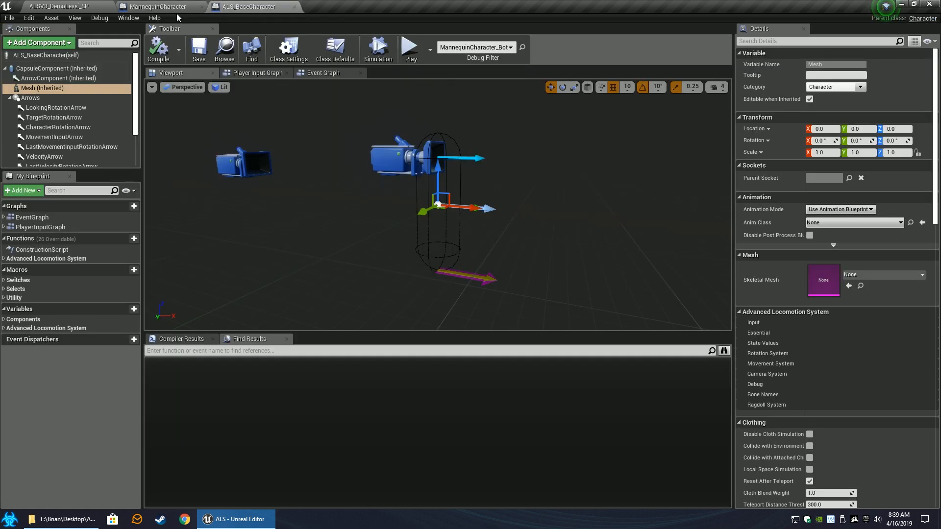
right_click(762, 280)
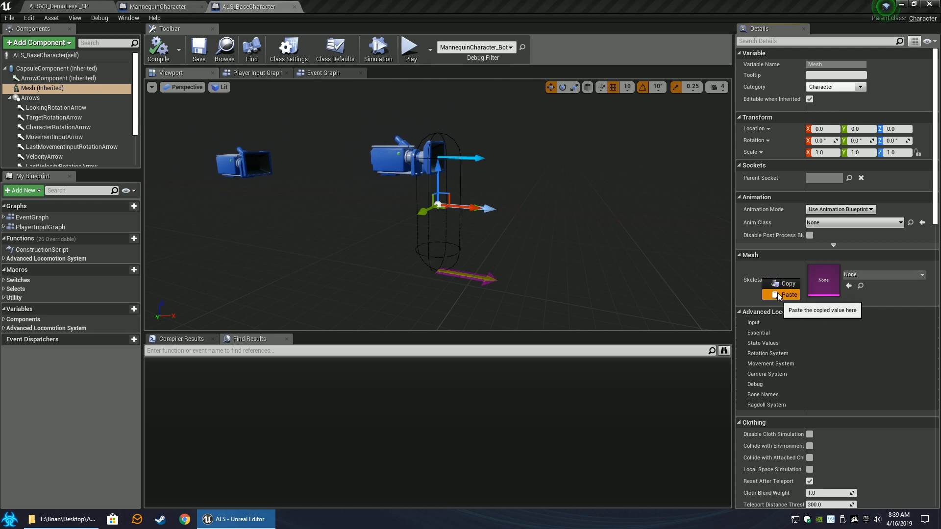
click(777, 294)
mouse_move(571, 227)
right_down()
mouse_move(561, 198)
mouse_move(571, 227)
right_up()
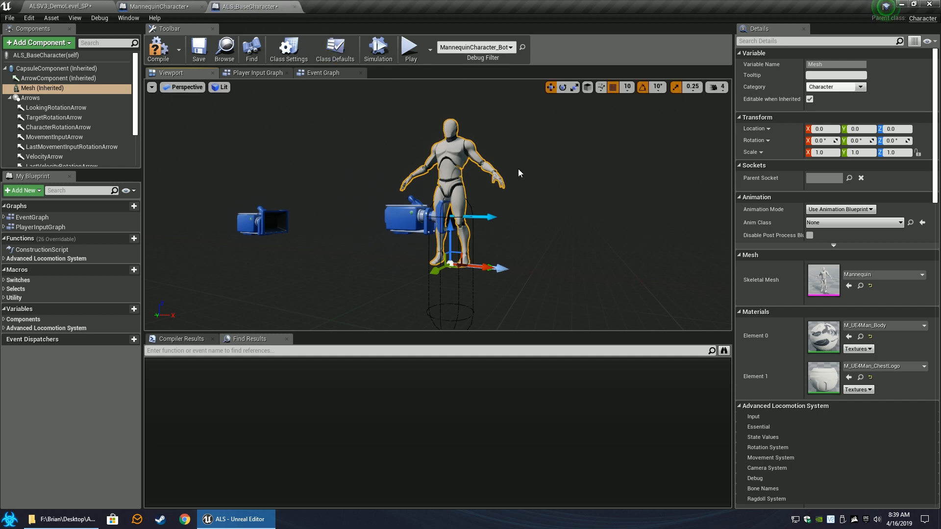
- Try to copy override material 0 from MannequinCharacter and paste it into material Element 0 of the ALS_BaseCharacter Mesh
click(200, 5)
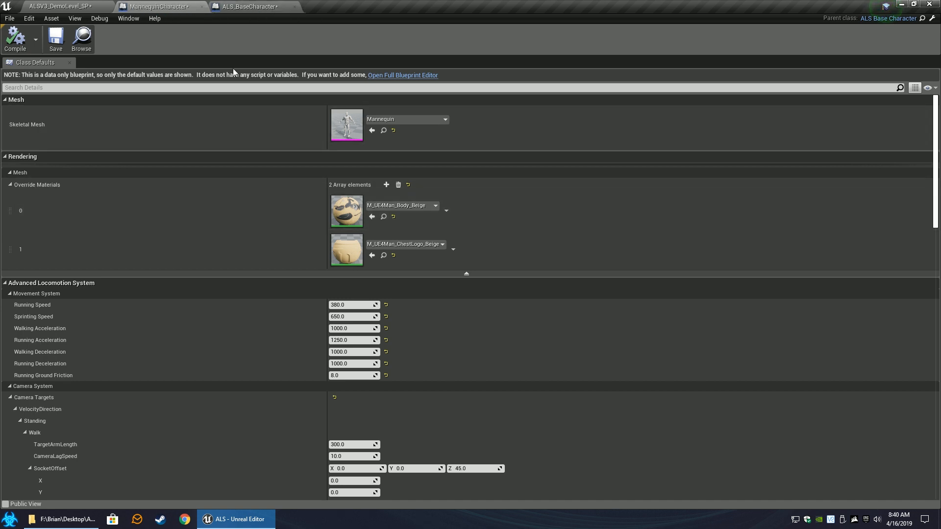
right_click(27, 210)
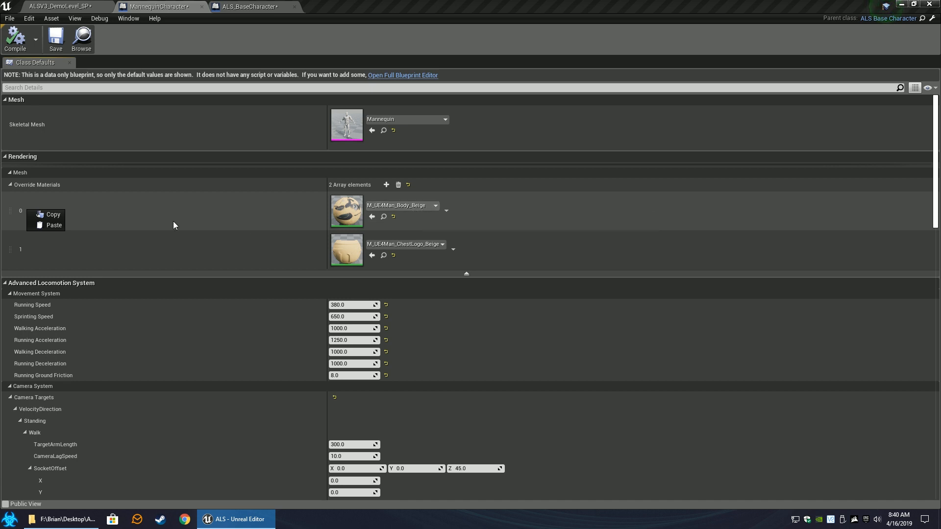
click(50, 215)
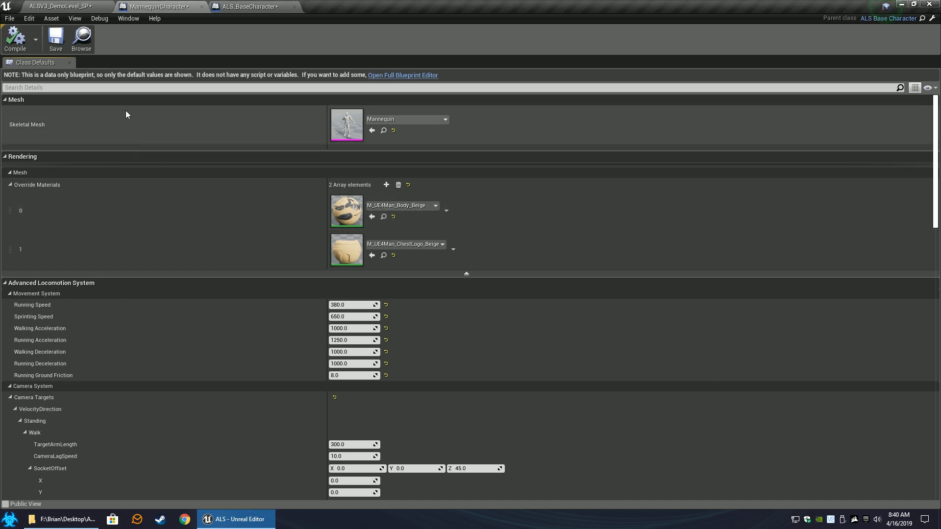
click(248, 7)
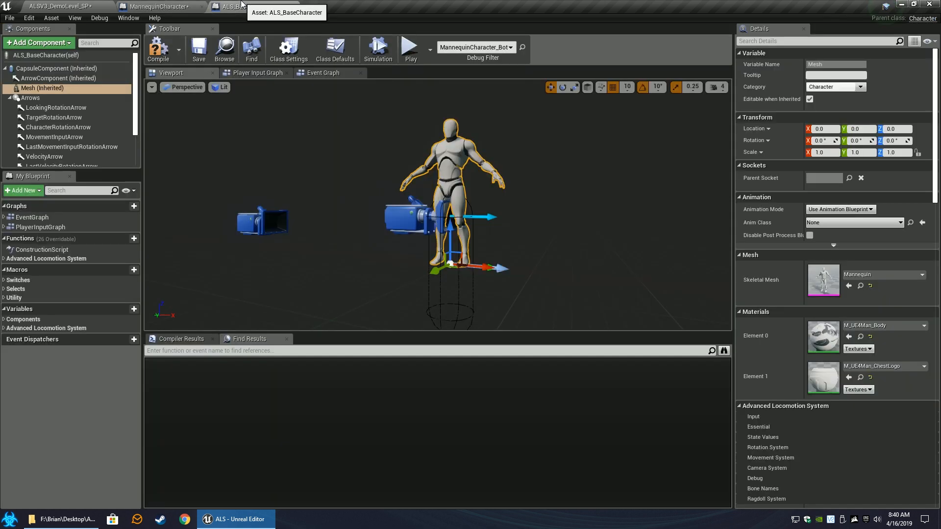
right_click(757, 336)
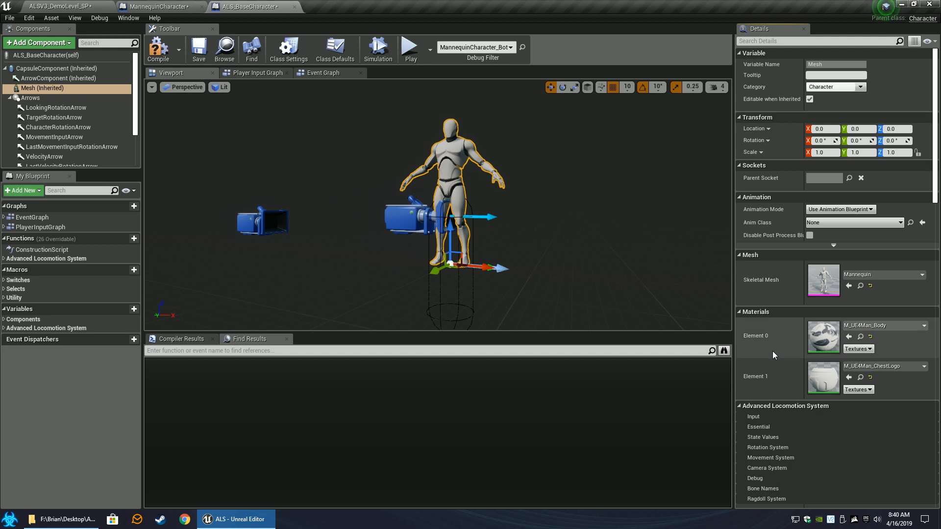
right_click(752, 336)
click(770, 351)
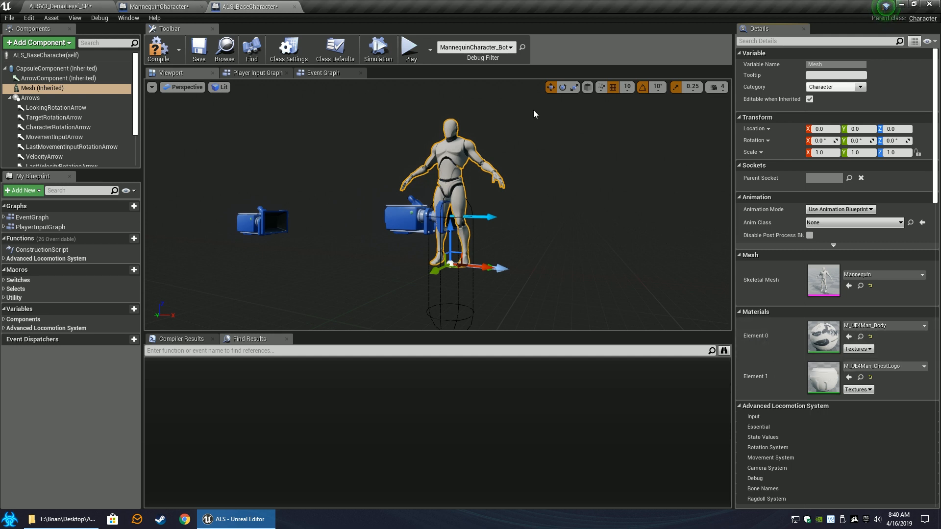
- Locate M_UE4Man_Body_Beige from MannequinCharacter's override material 0 in the Content Browser and assign it to Element 0 of the ALS_BaseCharacter Mesh
click(160, 6)
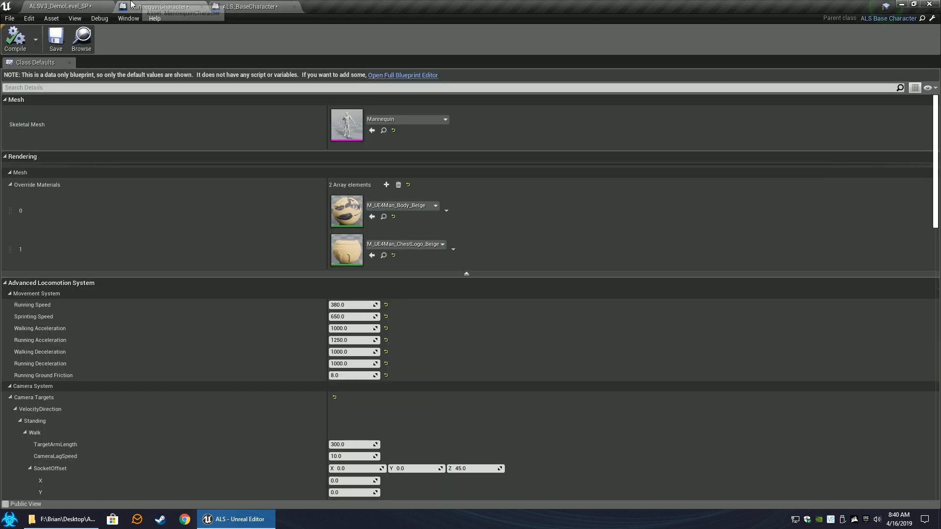
click(384, 217)
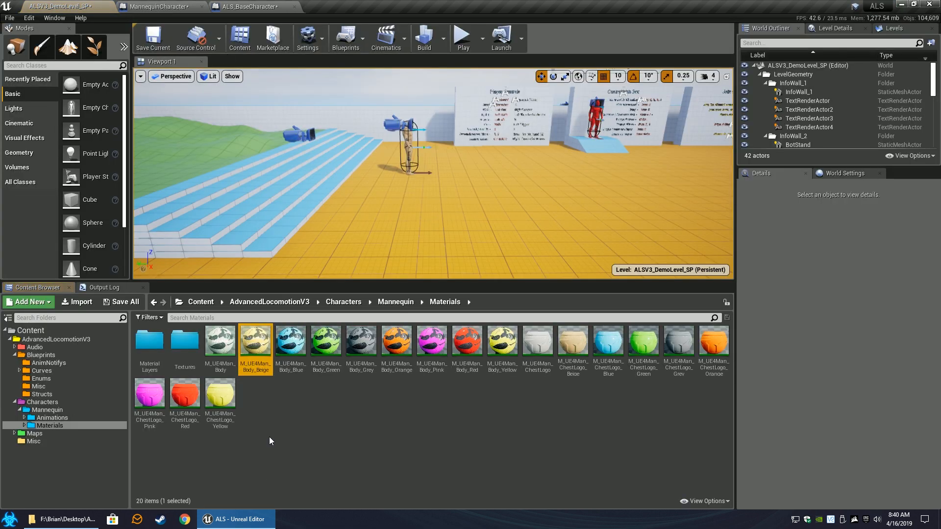
click(152, 6)
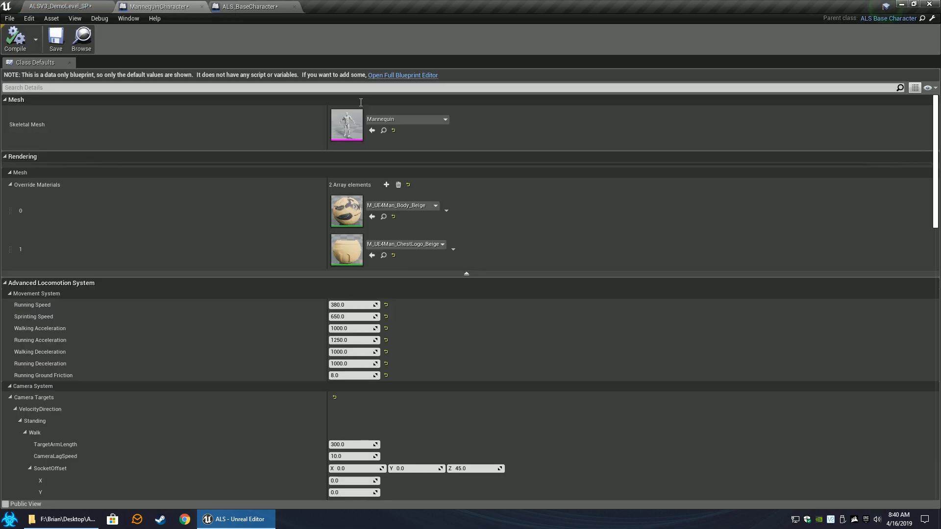
click(247, 7)
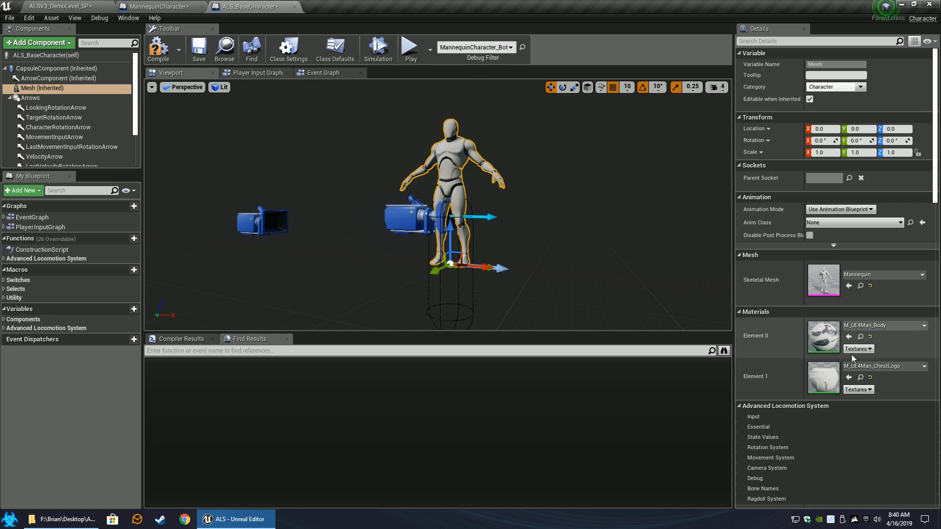
click(849, 337)
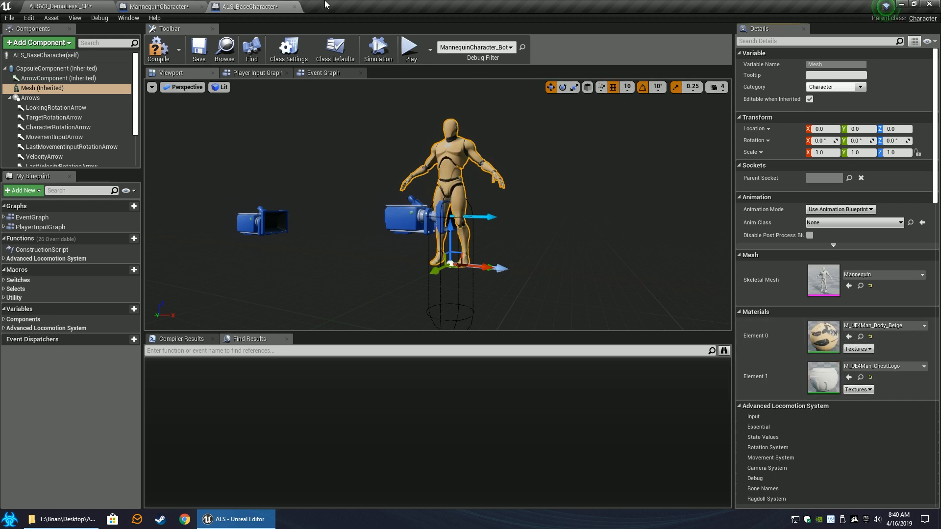
- Locate M_UE4Man_ChestLogo_Beige from MannequinCharacter's override material 1 and assign it to Element 1 of the ALS_BaseCharacter Mesh
click(173, 6)
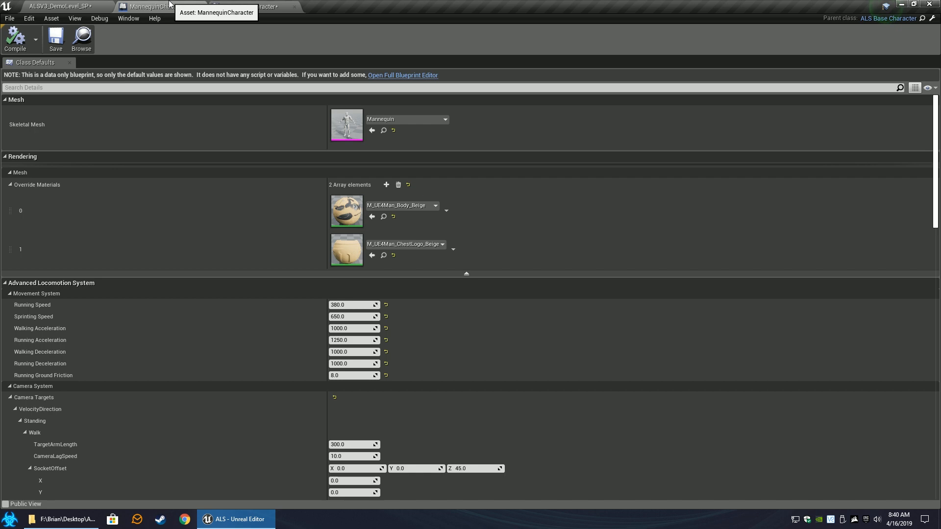
click(384, 255)
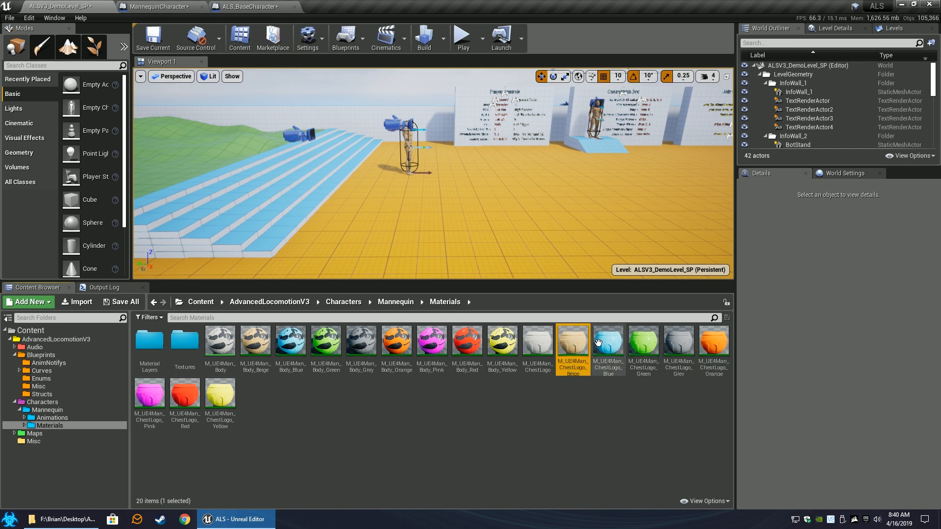
click(247, 6)
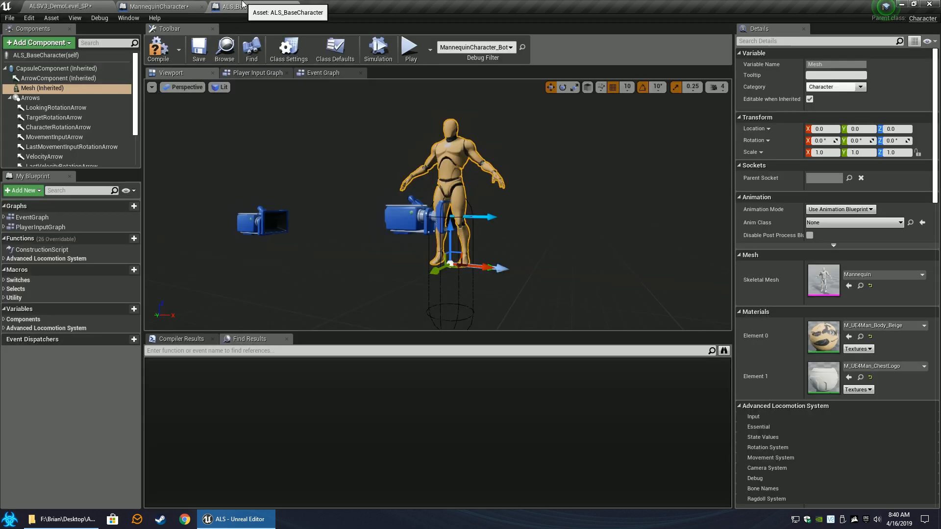
click(850, 378)
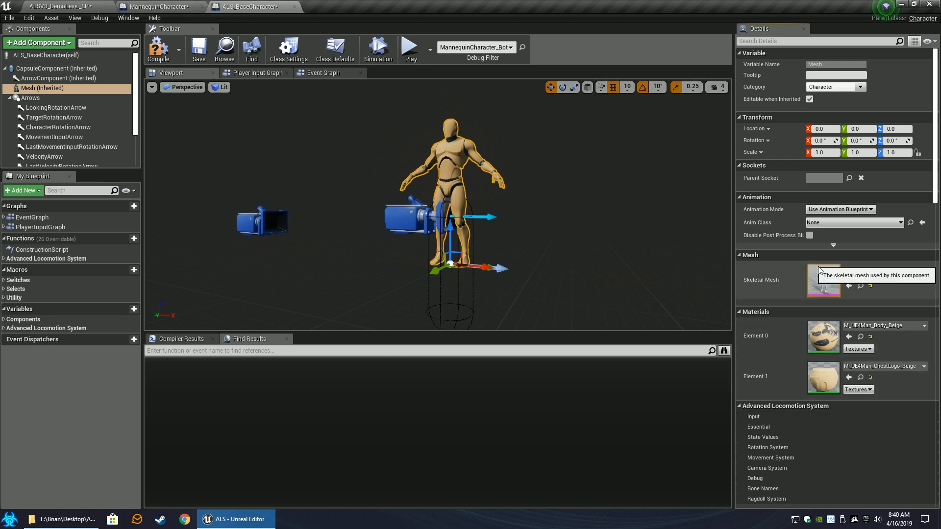
- Check the characters in the demo level, then compile the MannequinCharacter blueprint
click(70, 6)
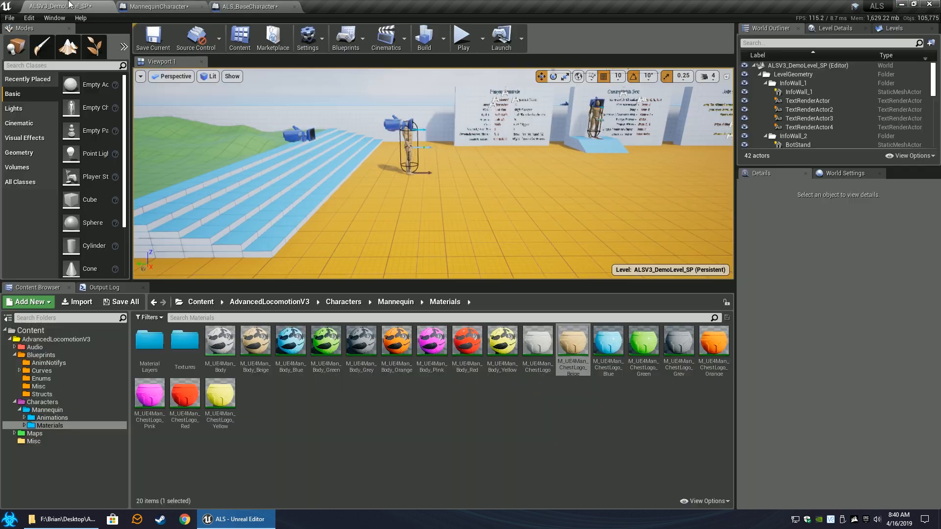
click(159, 6)
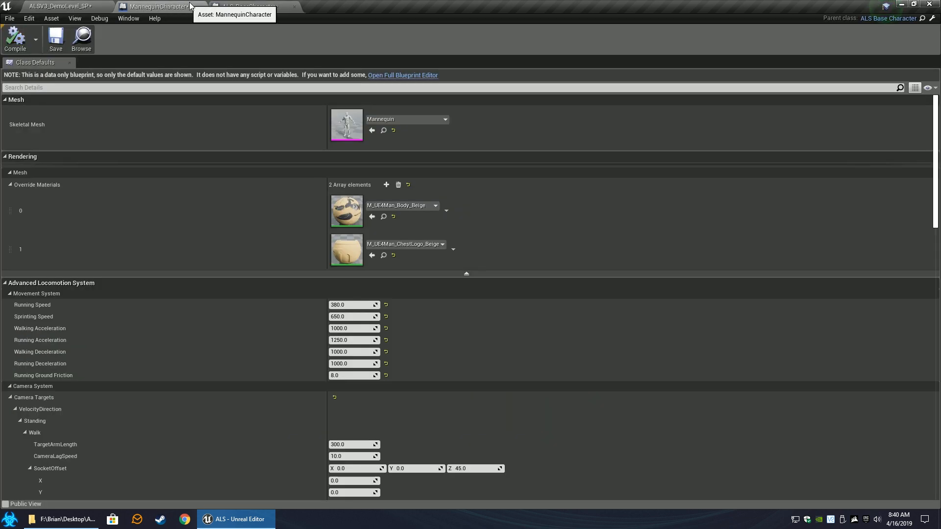
click(16, 49)
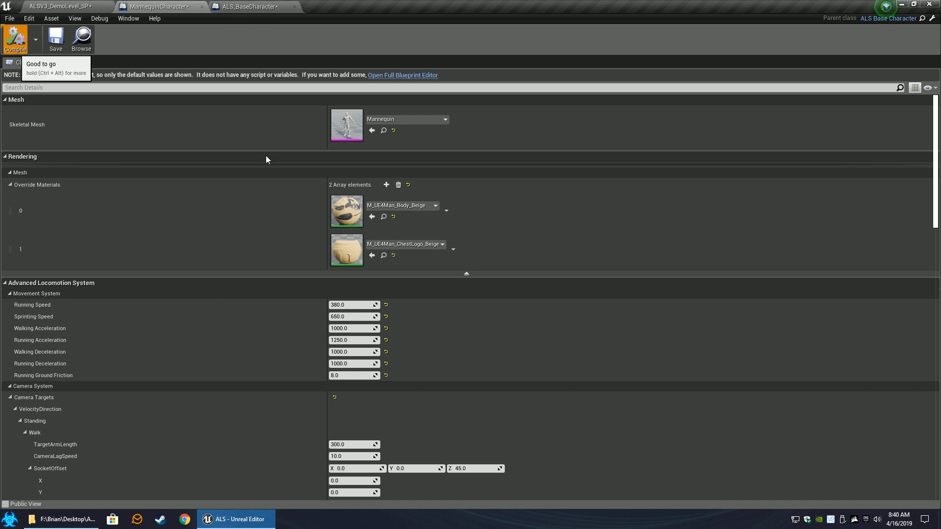
- Review the modified Movement System and Camera Targets properties in the MannequinCharacter class defaults
scroll(283, 191, down, 5)
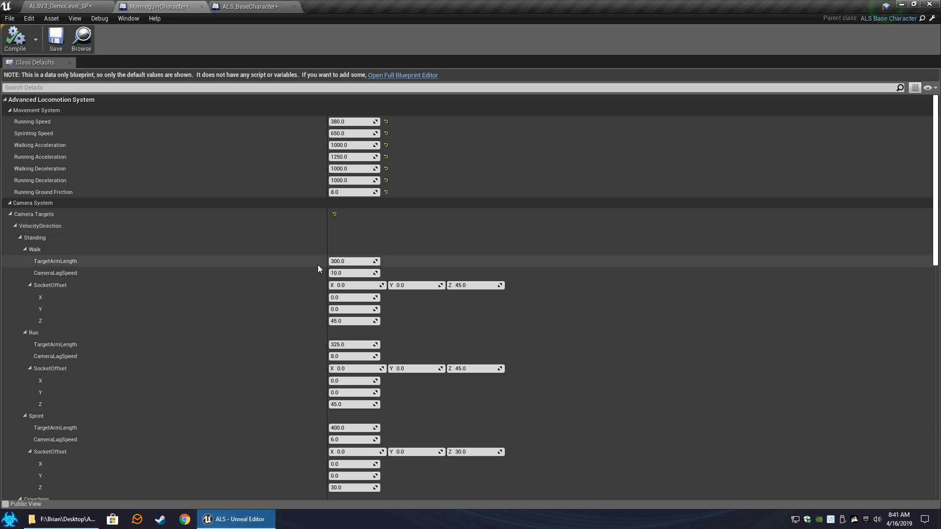
click(250, 7)
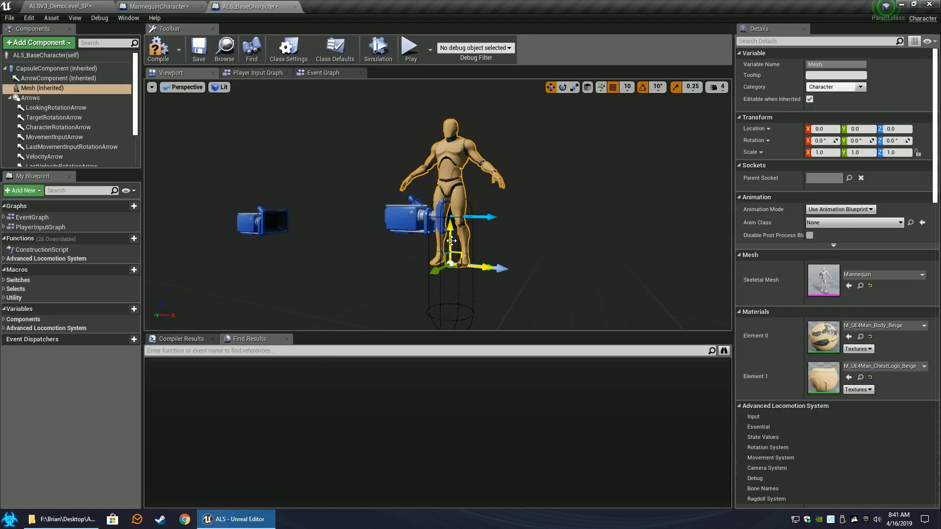
click(158, 7)
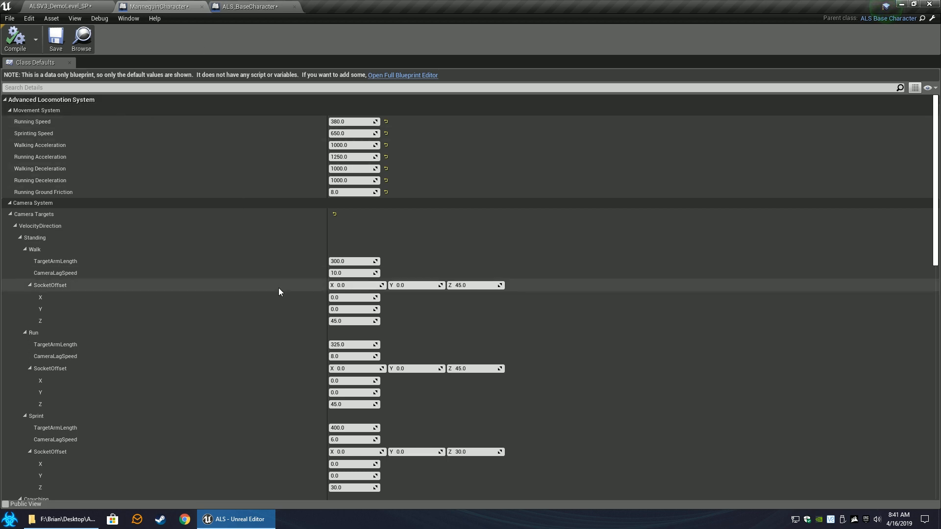
scroll(280, 344, down, 4)
scroll(281, 346, up, 3)
scroll(280, 350, up, 1)
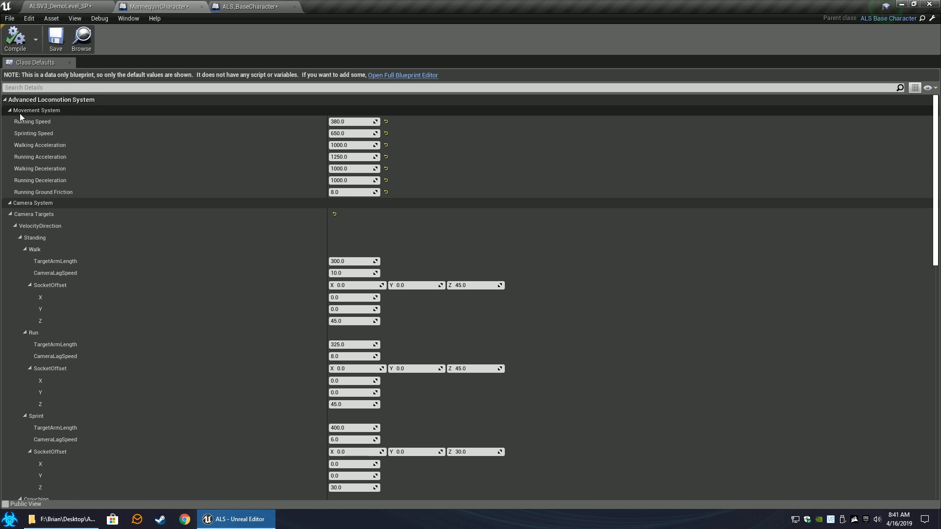
- Show the class defaults of ALS_BaseCharacter, expand its Movement System category, and compare its values with those of MannequinCharacter
click(250, 7)
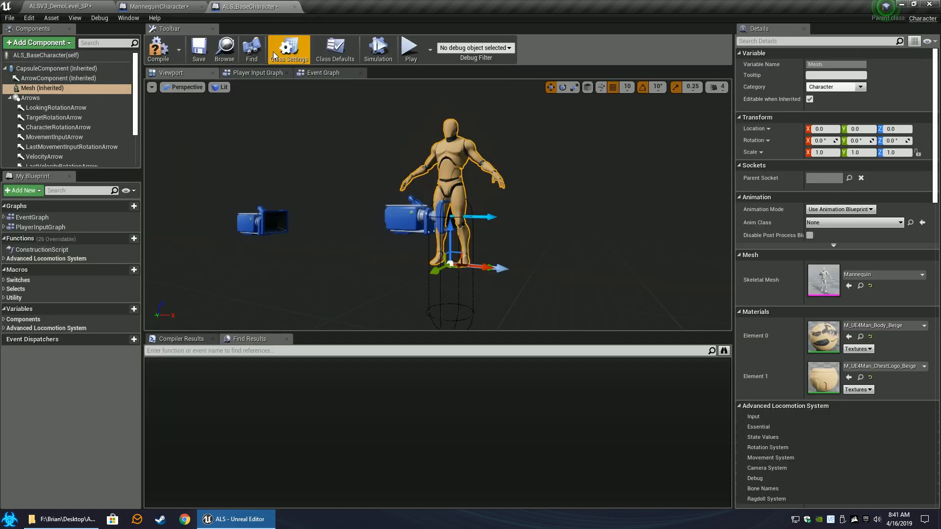
click(60, 55)
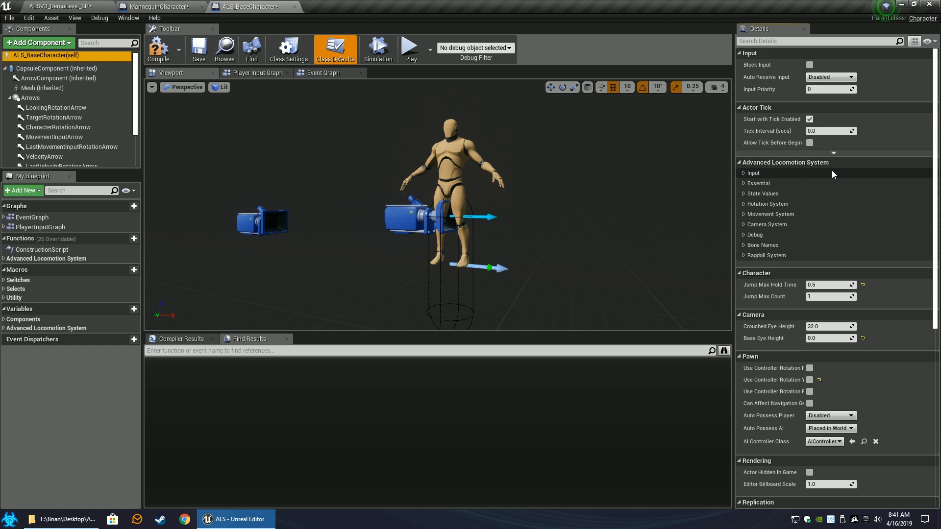
click(743, 214)
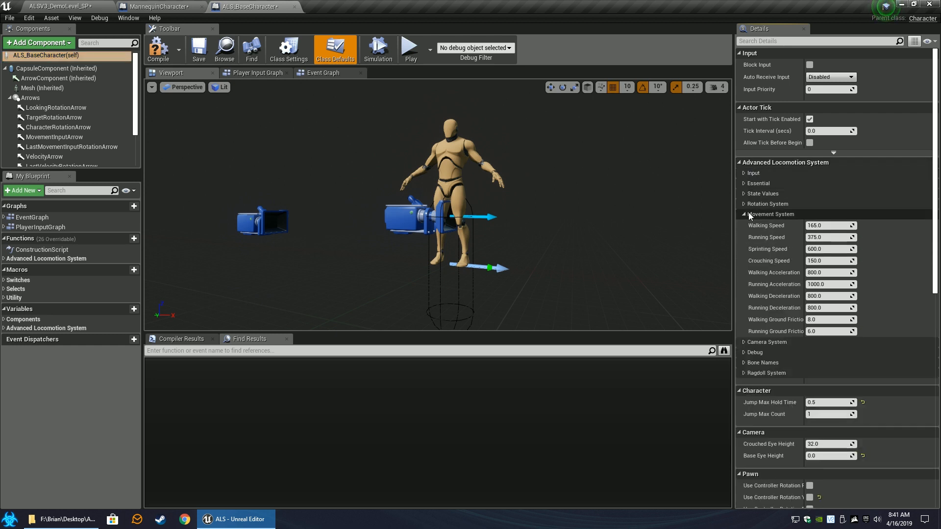
click(162, 6)
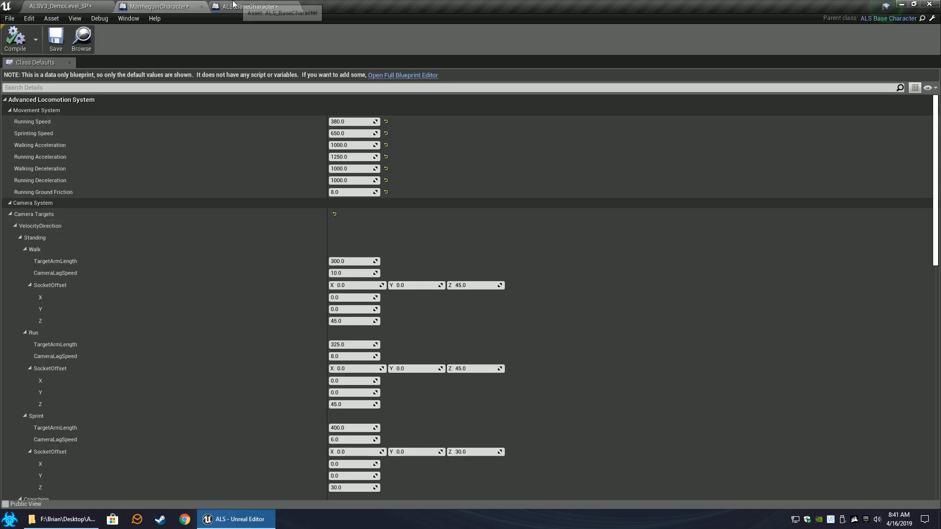
click(250, 7)
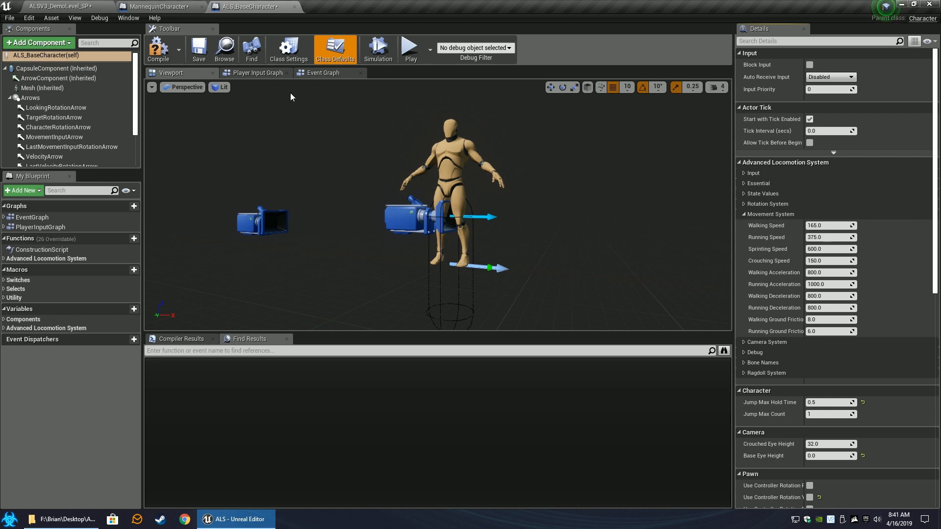
- Copy the Running Speed value of 380.0 from MannequinCharacter and paste it into Running Speed of ALS_BaseCharacter
click(163, 5)
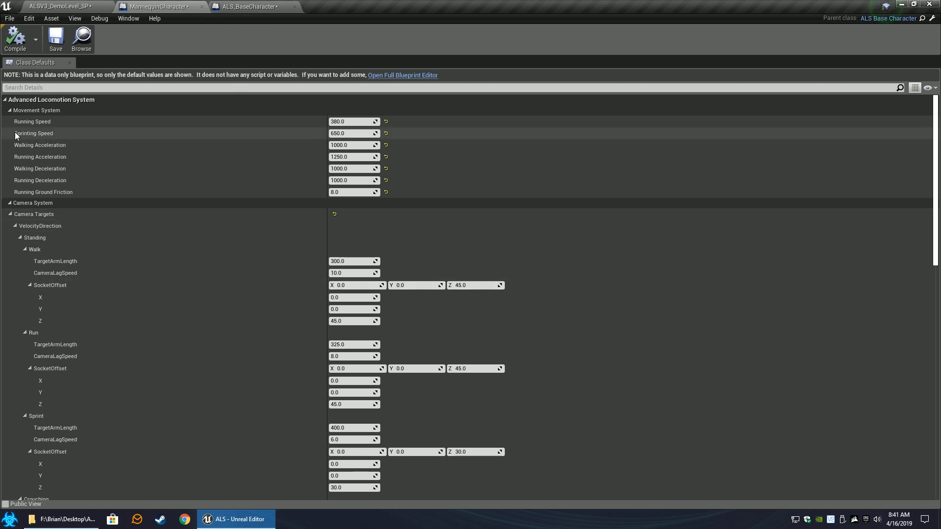
right_click(30, 122)
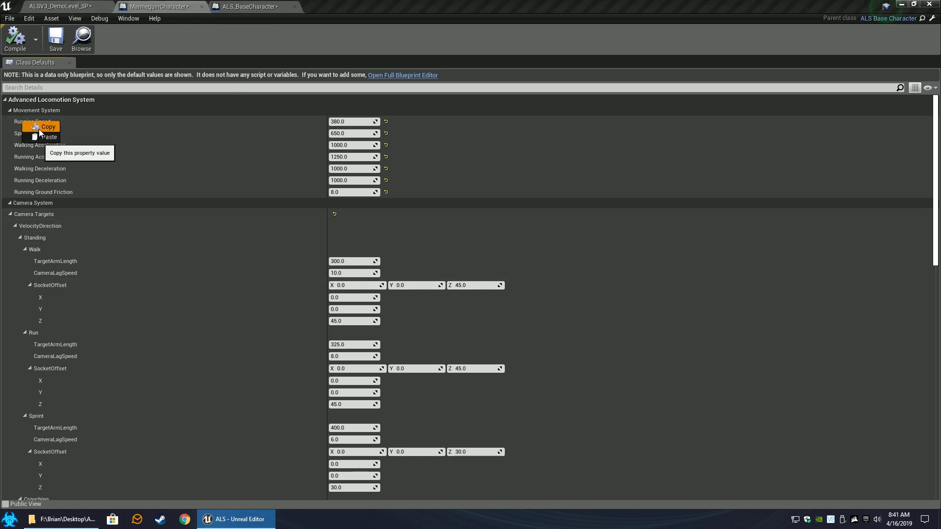
click(39, 127)
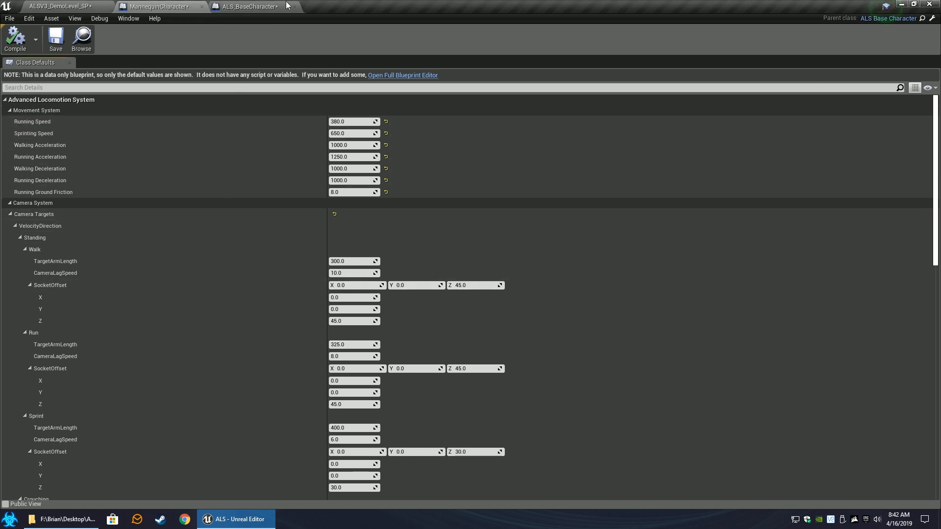
click(250, 7)
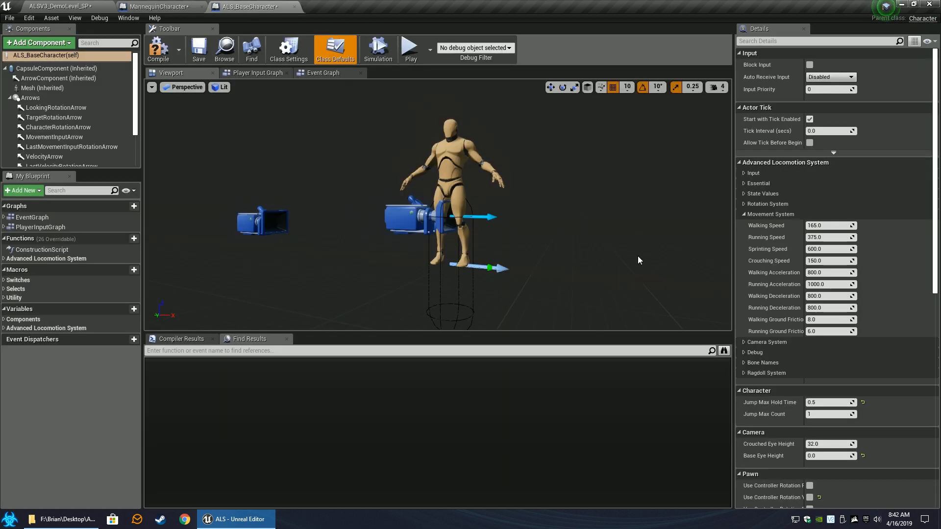
right_click(761, 239)
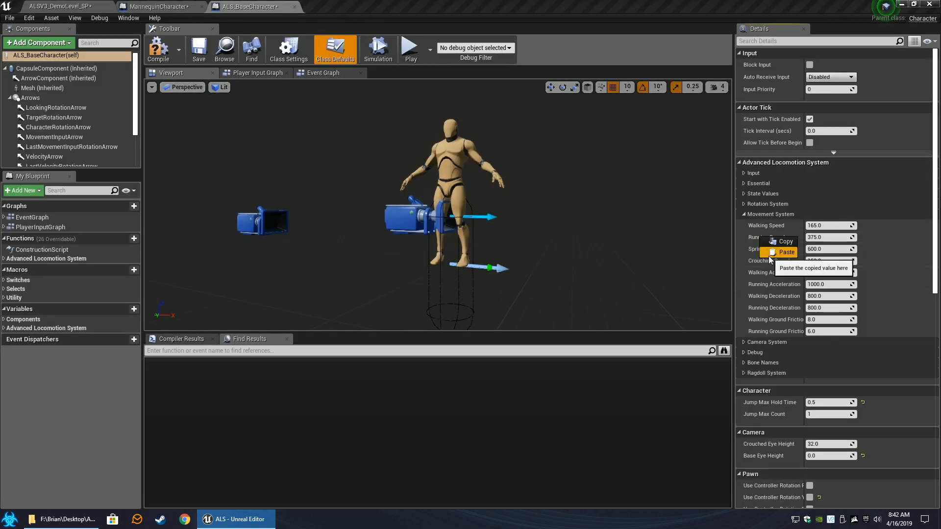
click(779, 252)
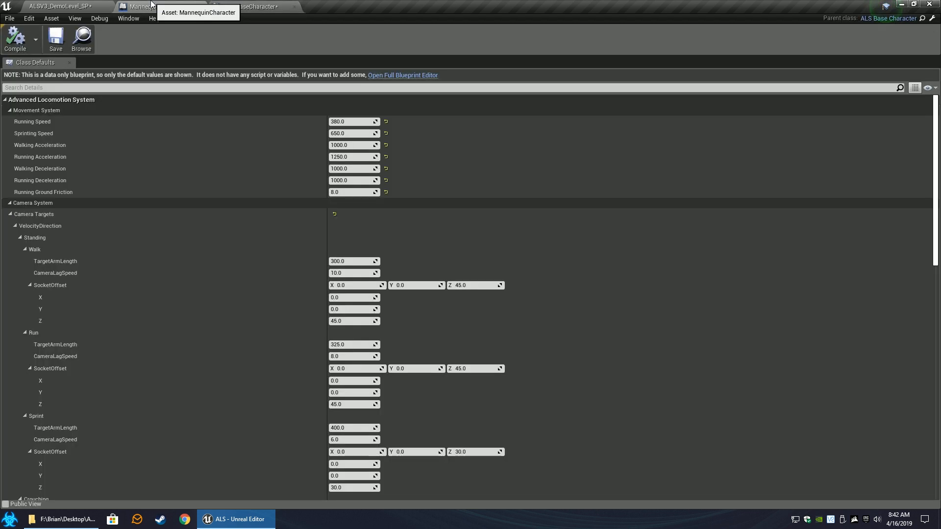
- Copy the Sprinting Speed value of 650.0 from MannequinCharacter and paste it into Sprinting Speed of ALS_BaseCharacter
click(159, 7)
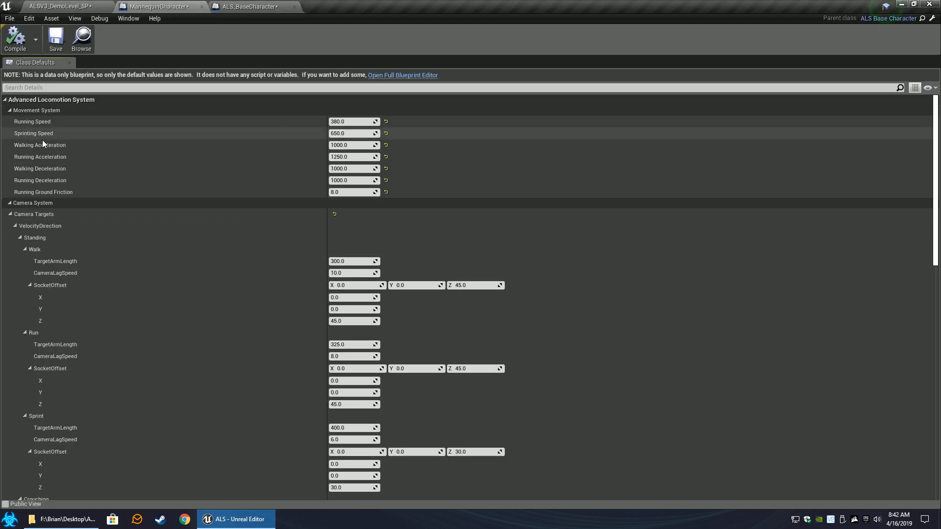
click(243, 6)
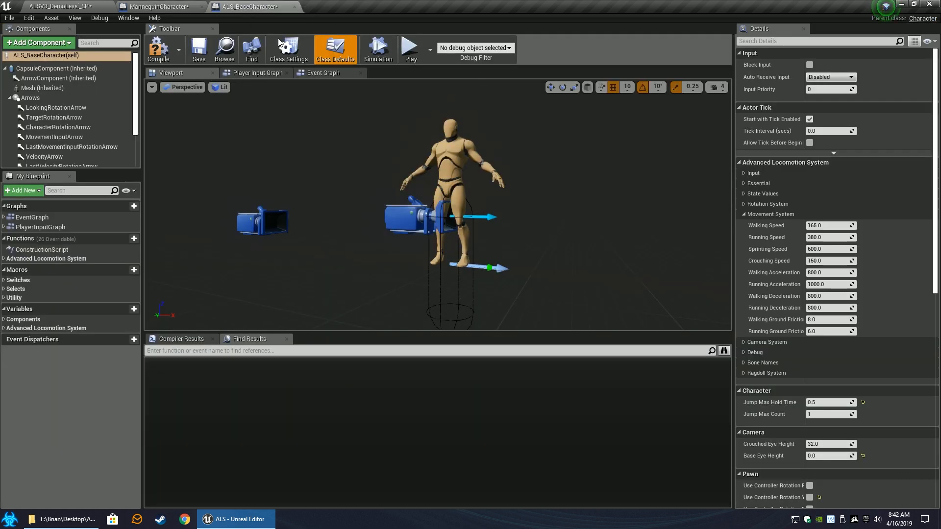
right_click(763, 251)
click(786, 267)
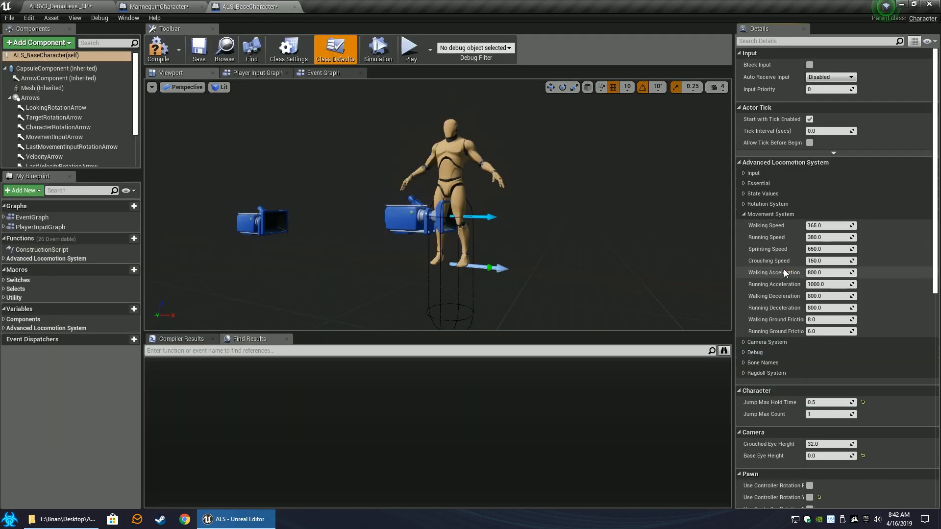
- Compile MannequinCharacter and transfer its Walking Acceleration value of 1000.0 to Walking Acceleration of ALS_BaseCharacter
click(158, 6)
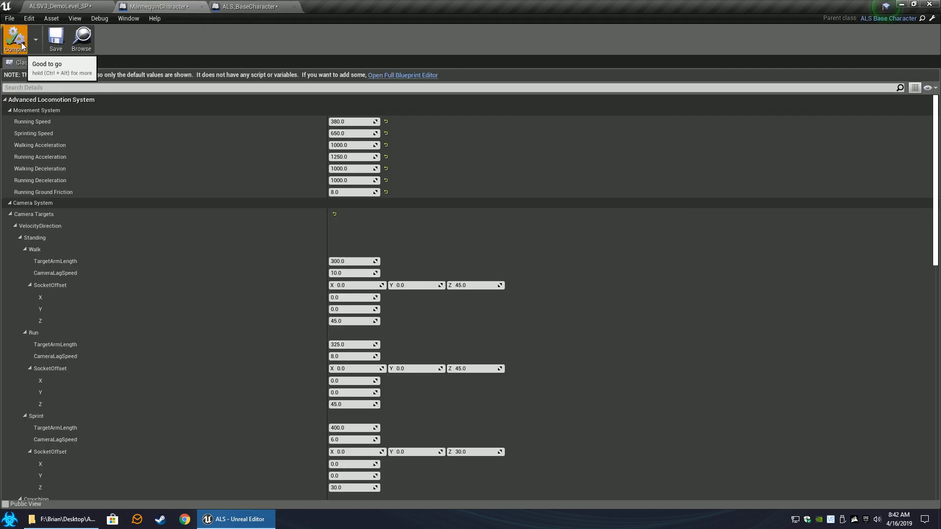
scroll(130, 148, down, 1)
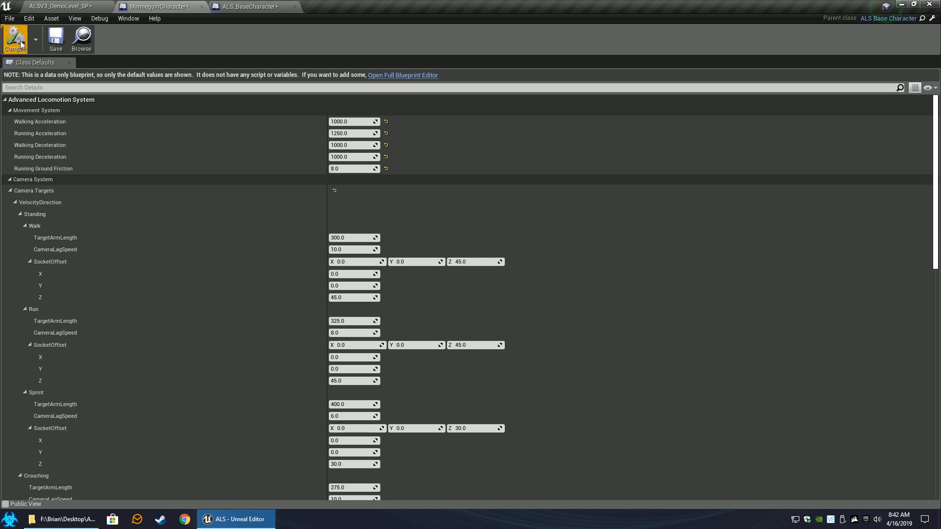
right_click(48, 125)
click(70, 128)
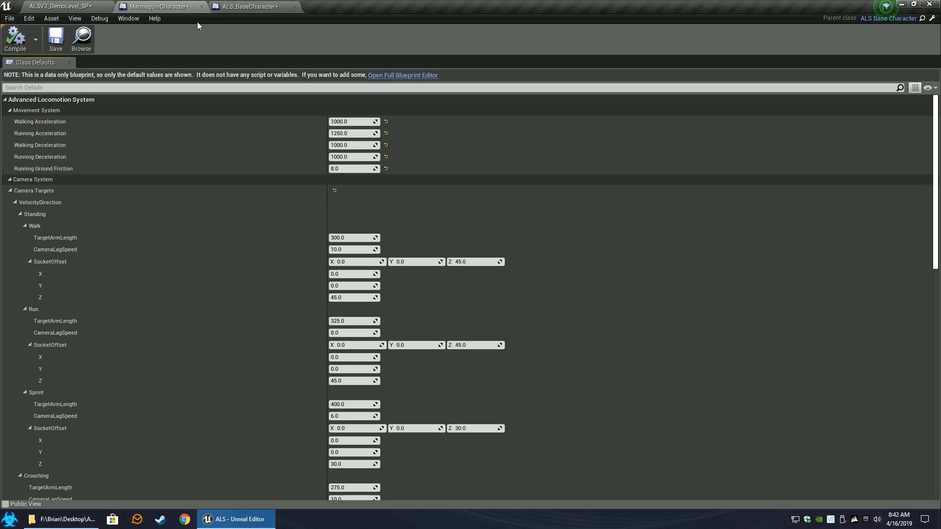
click(233, 6)
right_click(764, 274)
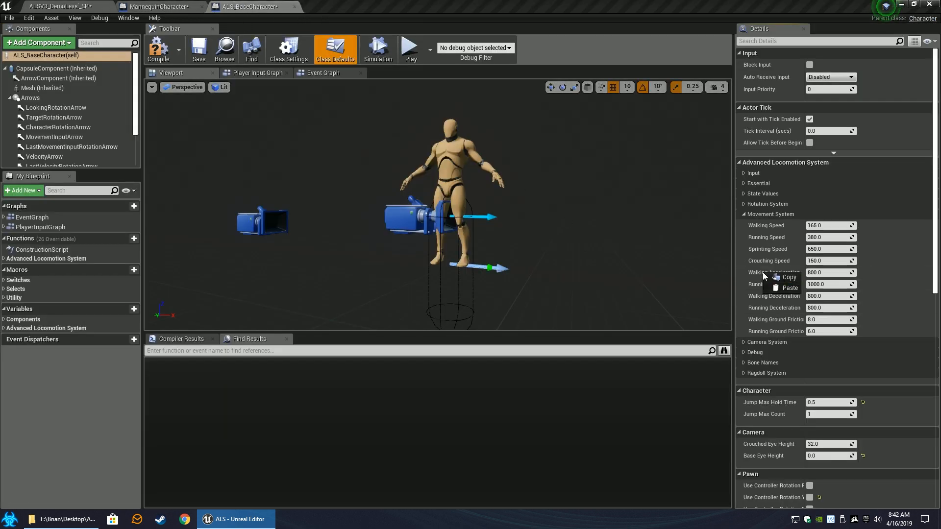
click(780, 288)
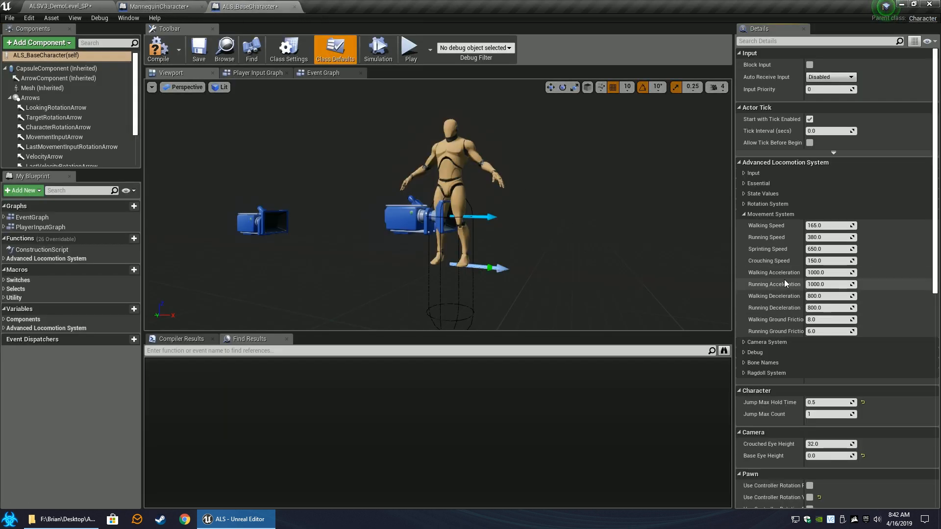
- Copy the Running Acceleration value of 1250.0 from MannequinCharacter and paste it into Running Acceleration of ALS_BaseCharacter
click(180, 5)
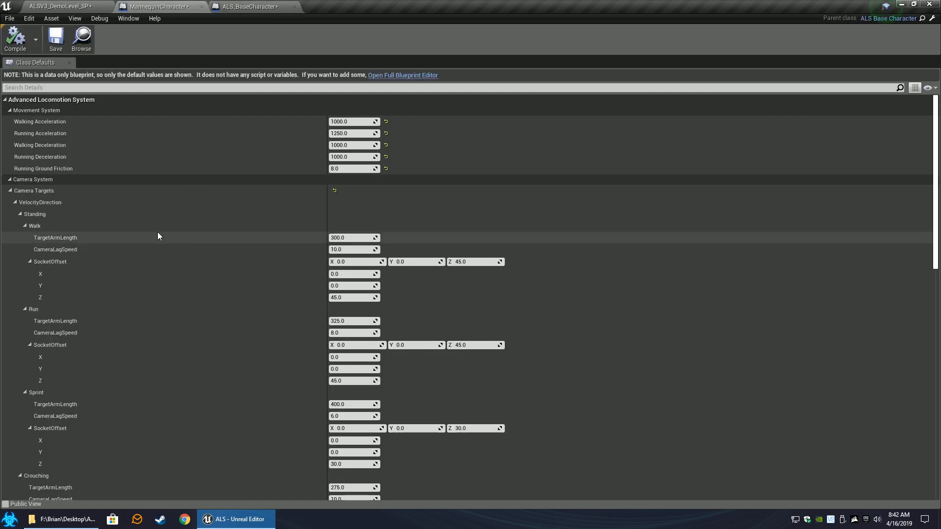
right_click(28, 137)
click(46, 143)
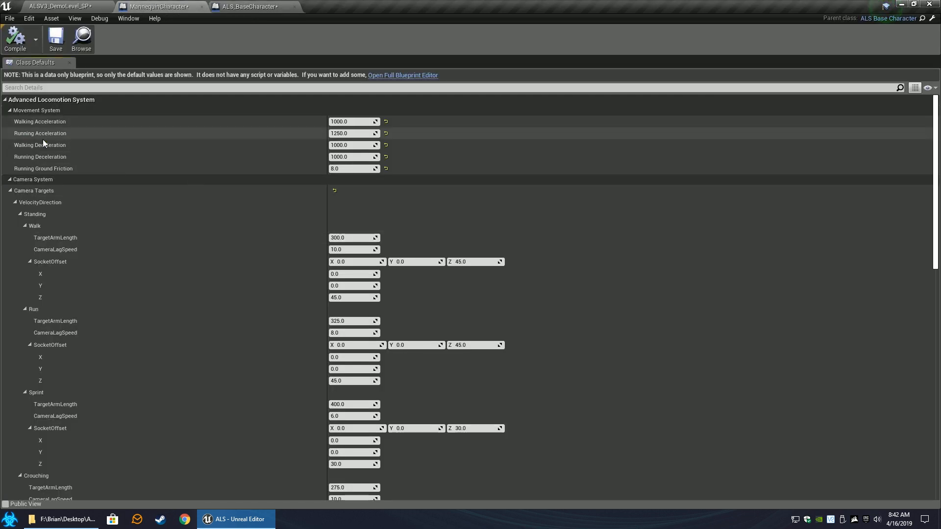
click(275, 6)
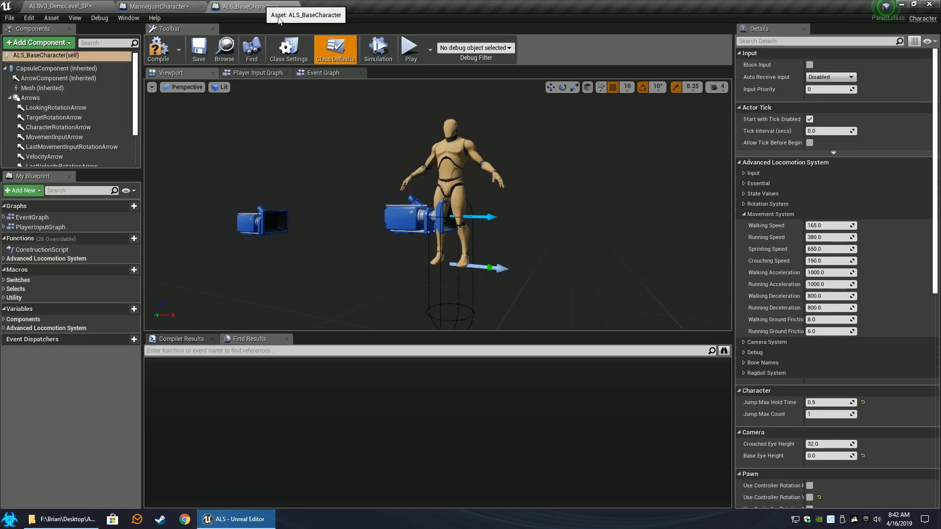
right_click(767, 238)
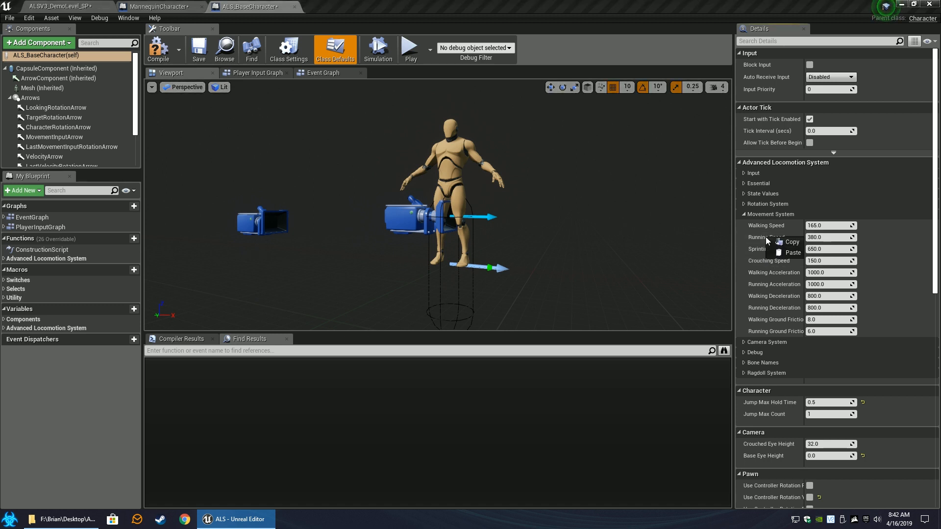
right_click(761, 289)
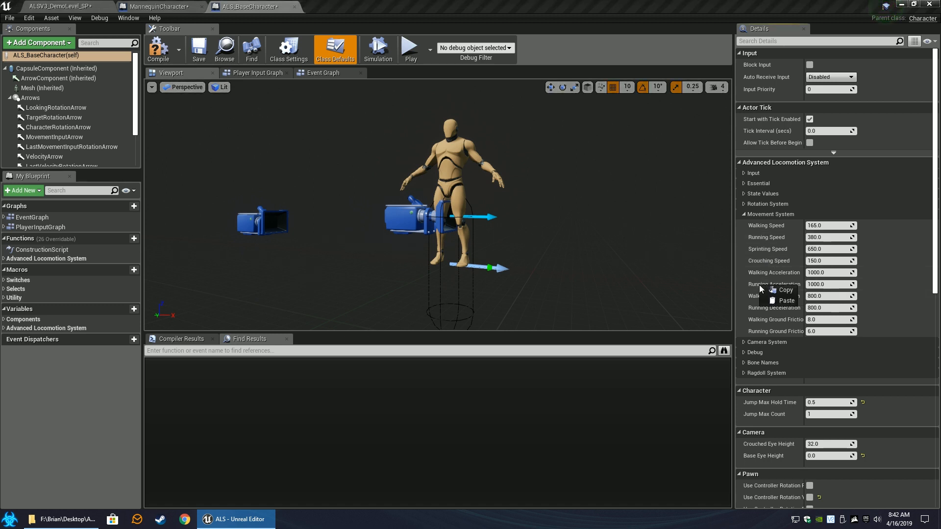
click(783, 301)
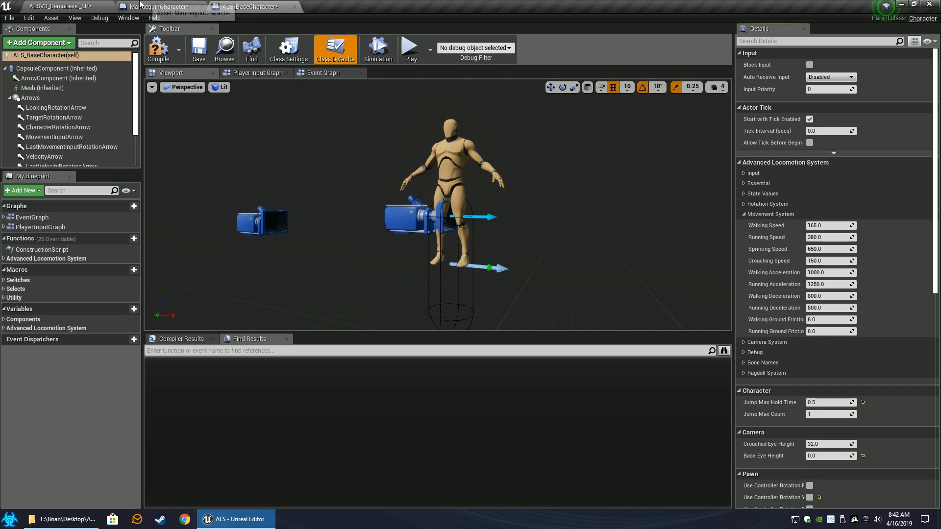
- Compile MannequinCharacter and paste its Walking Deceleration value of 1000.0 into both Walking Deceleration and Running Deceleration of ALS_BaseCharacter
click(81, 6)
click(155, 5)
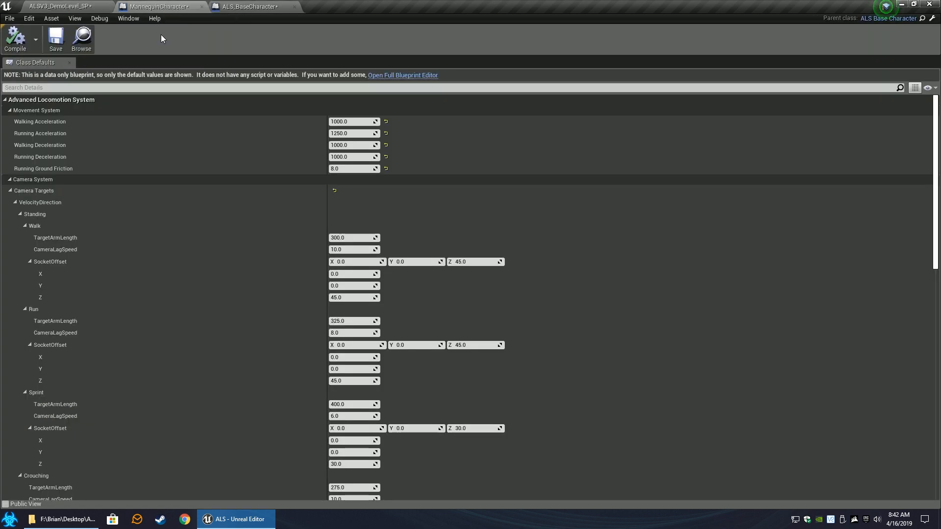
click(23, 47)
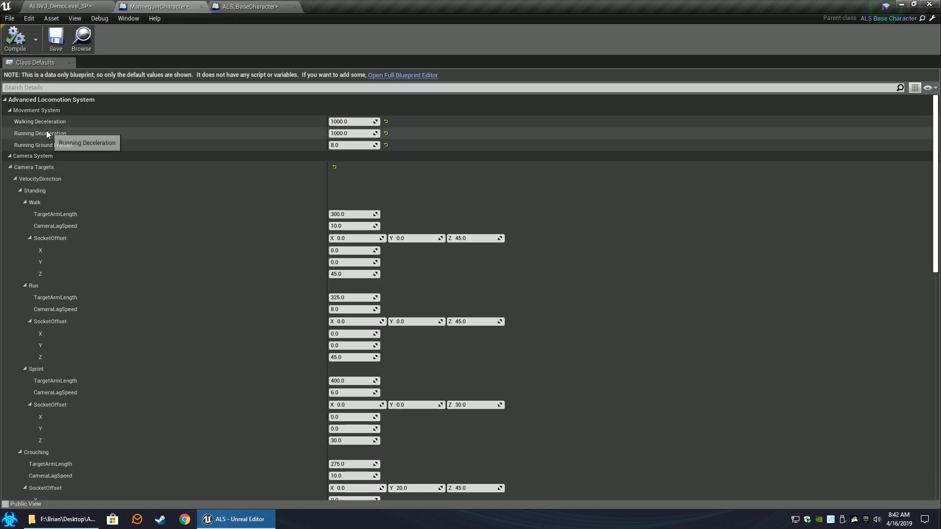
right_click(40, 124)
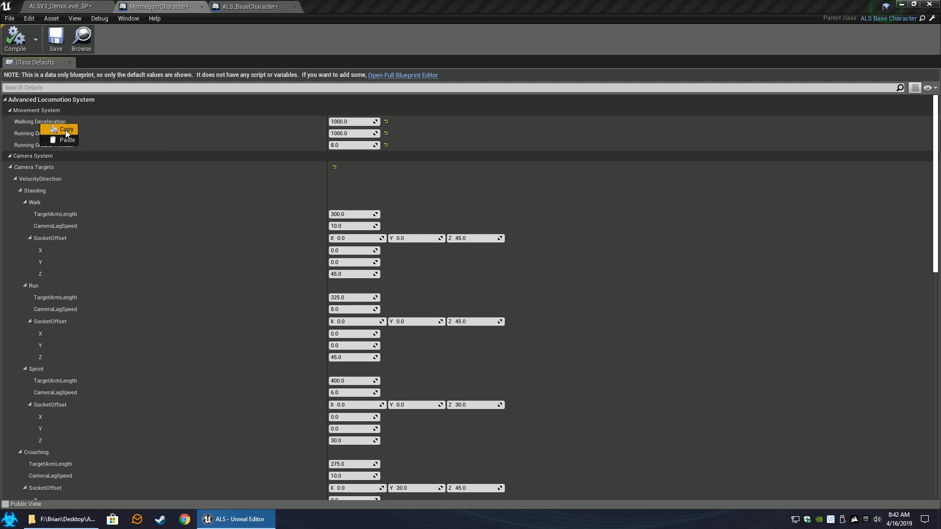
click(66, 130)
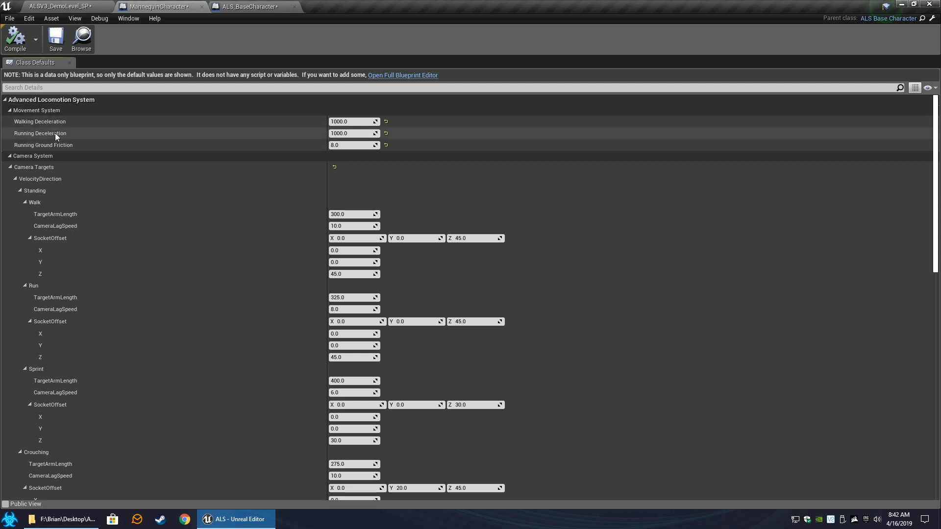
click(237, 5)
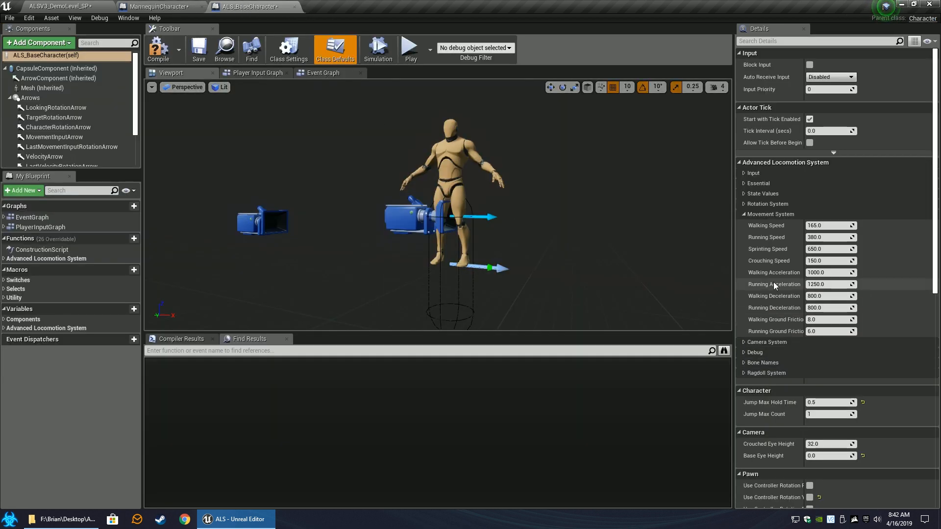
right_click(771, 298)
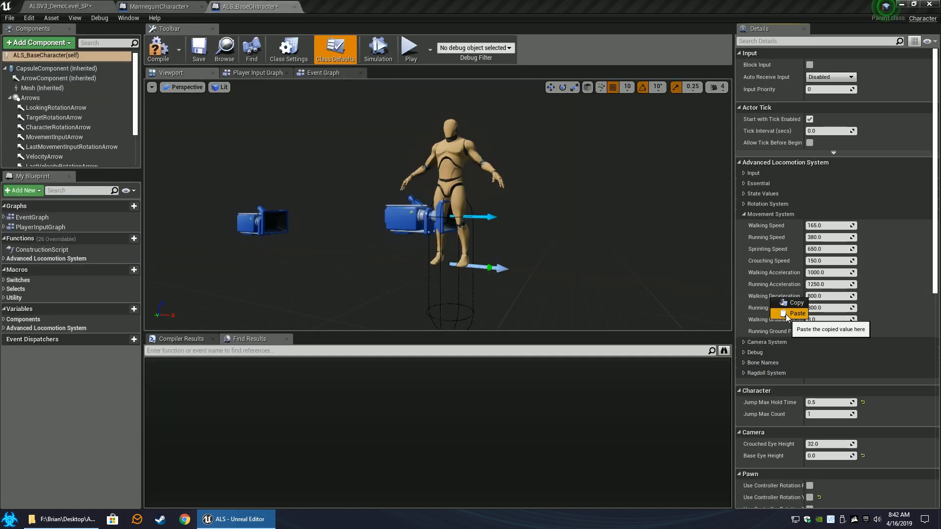
click(786, 315)
right_click(776, 310)
click(784, 318)
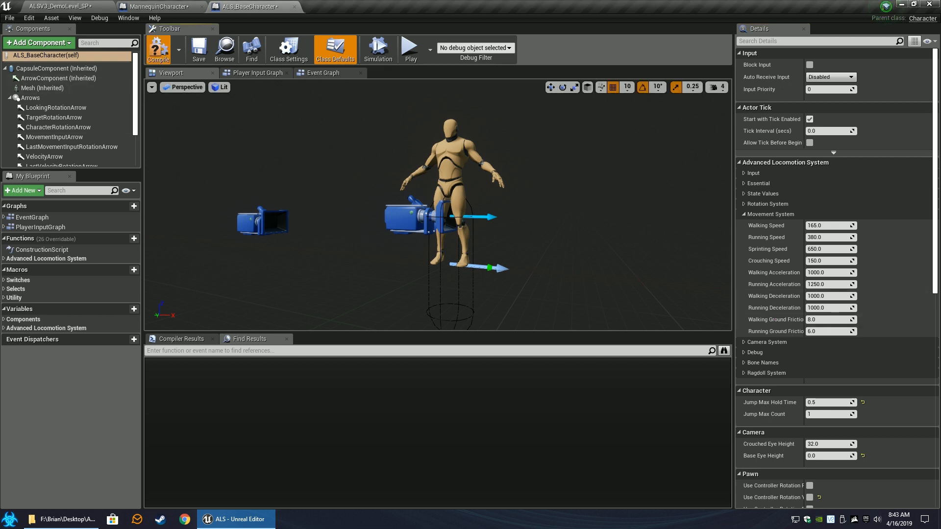
- Expand the Camera System category of ALS_BaseCharacter and paste MannequinCharacter's Running Ground Friction value of 8.0 into its Running Ground Friction
click(819, 339)
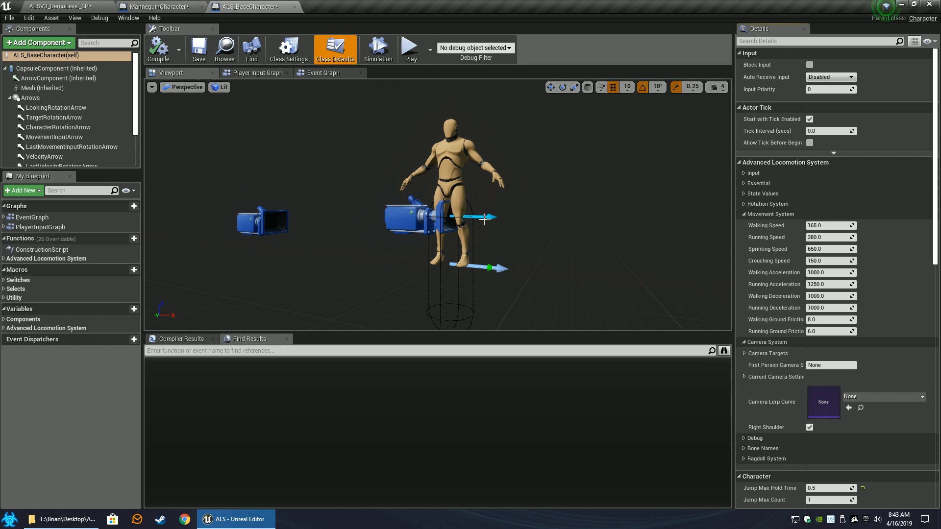
click(158, 6)
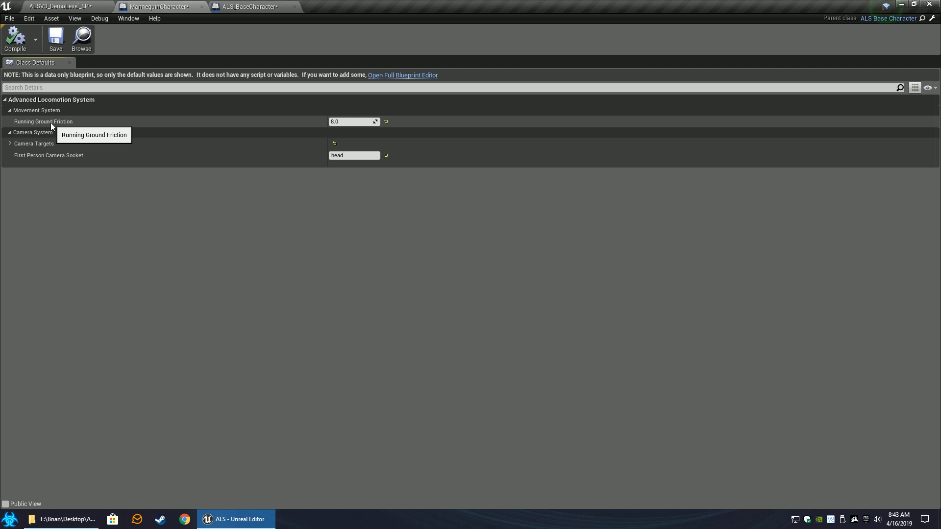
click(243, 7)
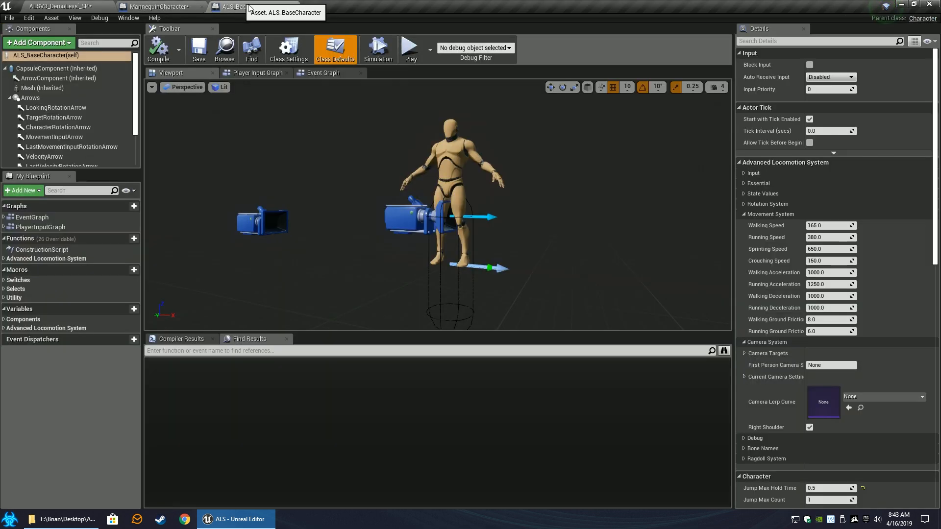
right_click(771, 335)
click(784, 350)
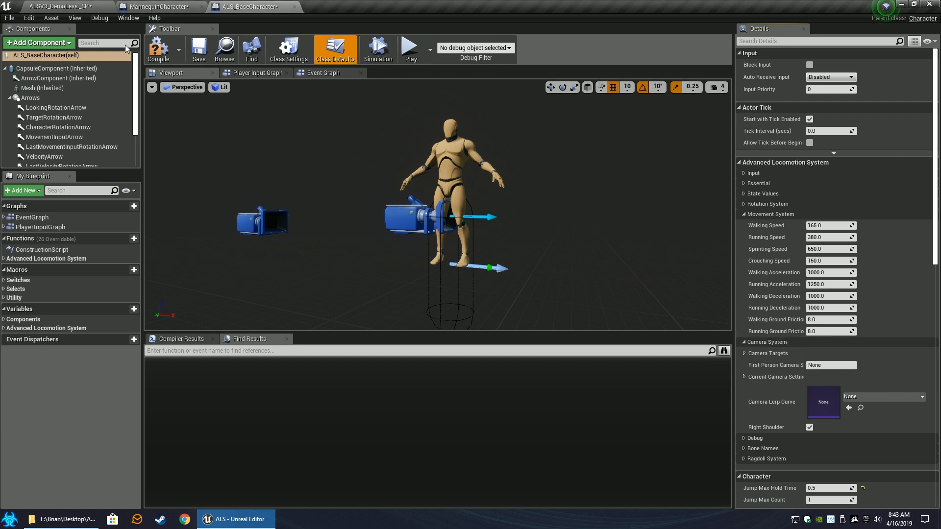
- Copy the First Person Camera Socket name "head" from the MannequinCharacter class defaults
click(152, 7)
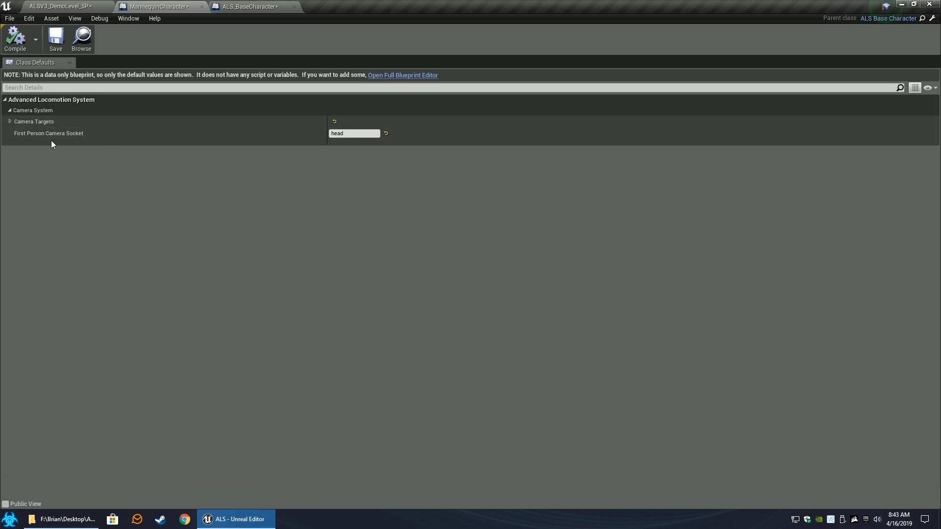
click(340, 136)
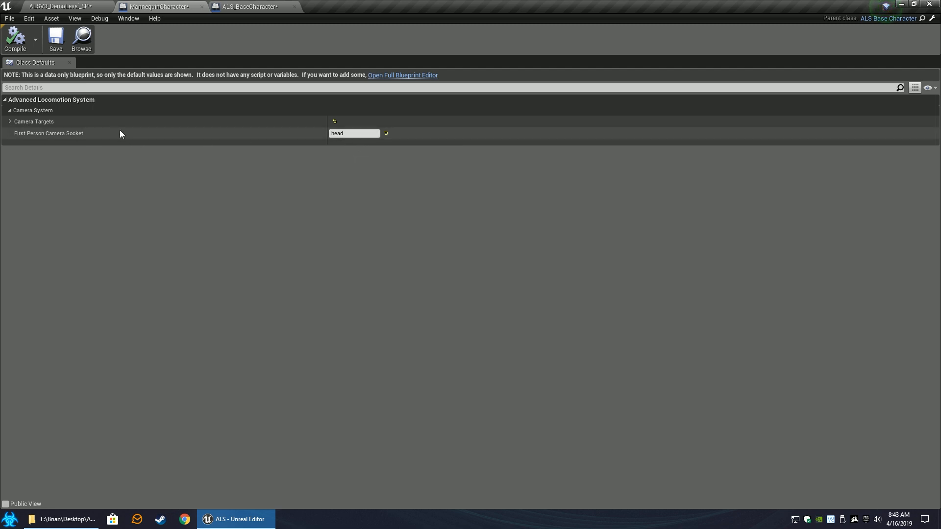
double_click(354, 135)
key(ctrl+c)
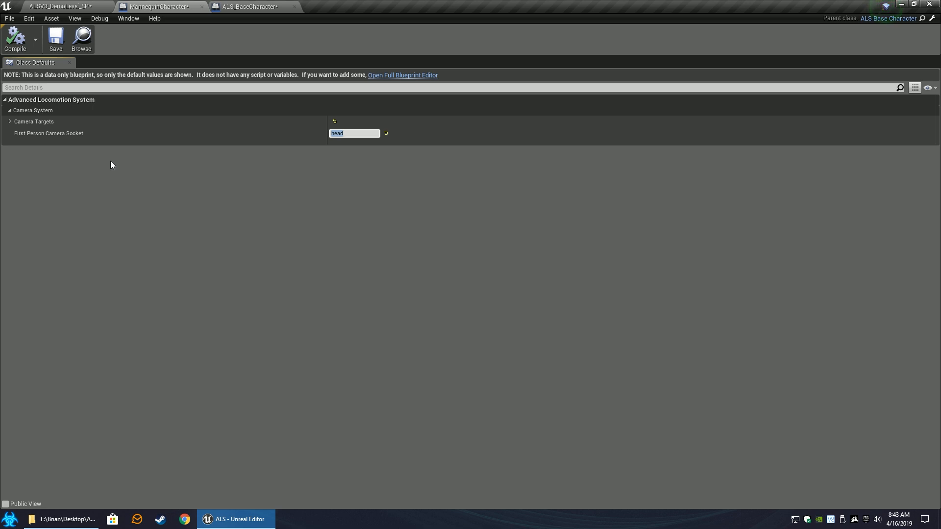
- In ALS_BaseCharacter, collapse Movement System, expand Camera Targets, and paste "head" into First Person Camera Socket
click(248, 6)
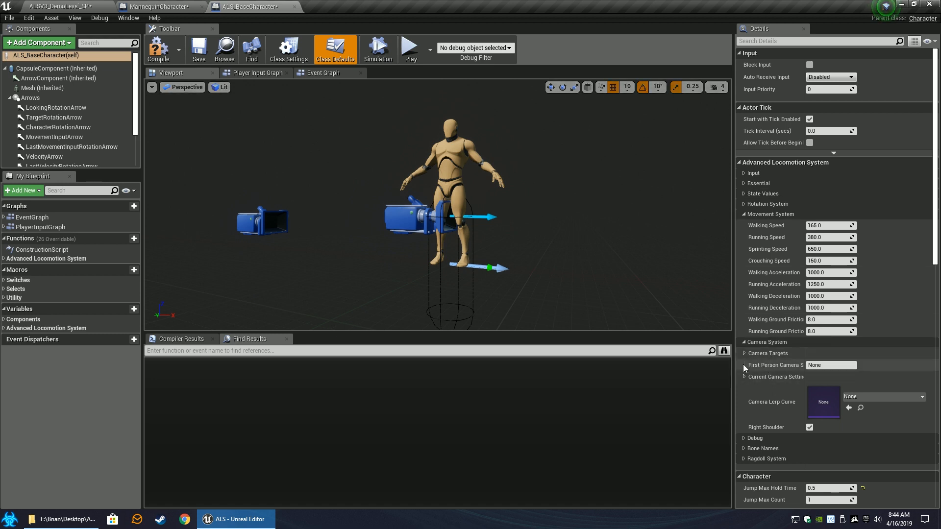
click(744, 216)
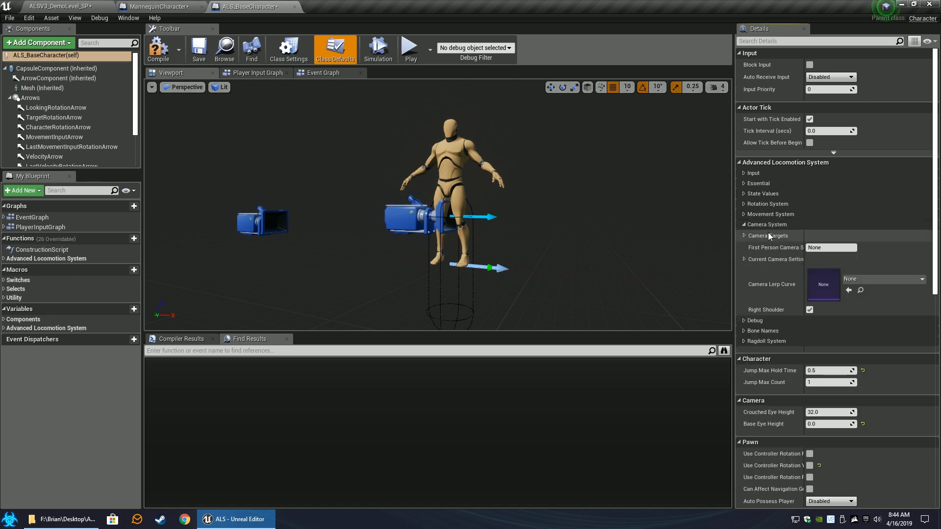
click(744, 237)
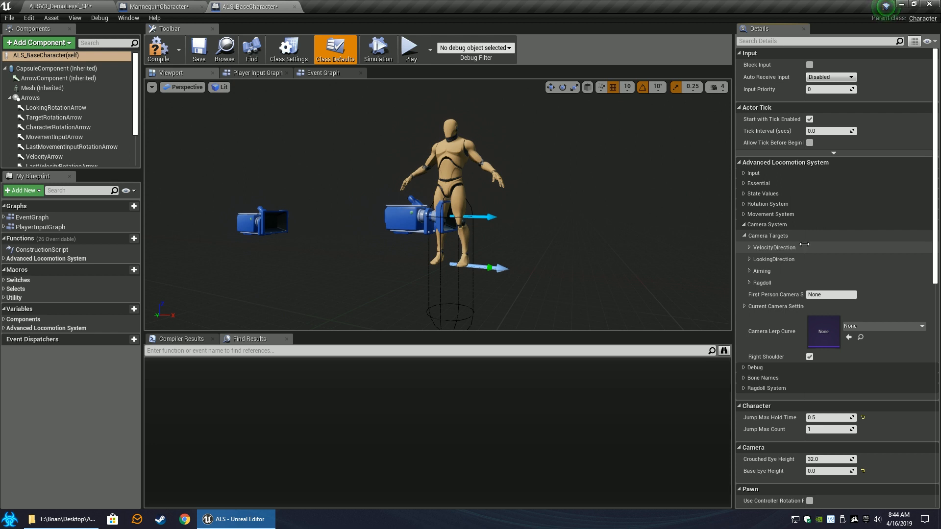
drag(805, 244, 825, 244)
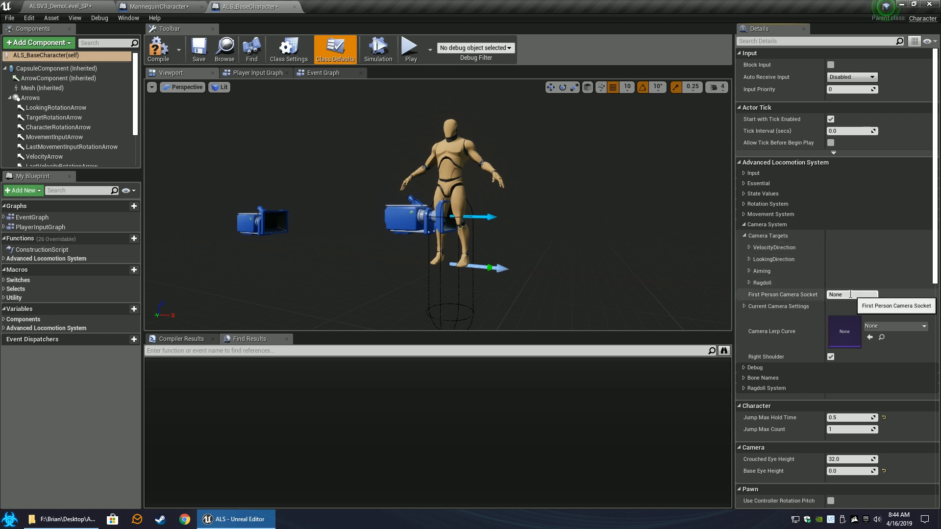
right_click(756, 296)
click(783, 314)
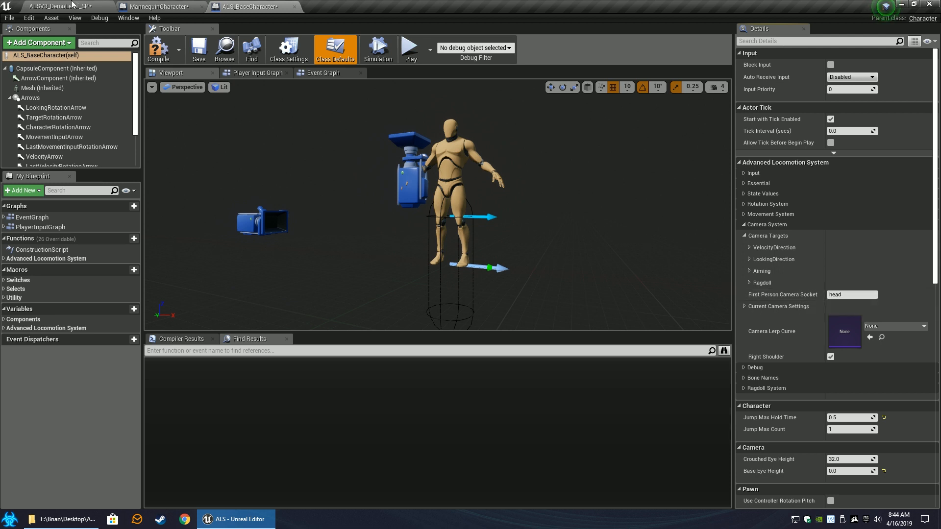
- Expand Camera Targets and all of its nested groups in the MannequinCharacter class defaults
click(146, 6)
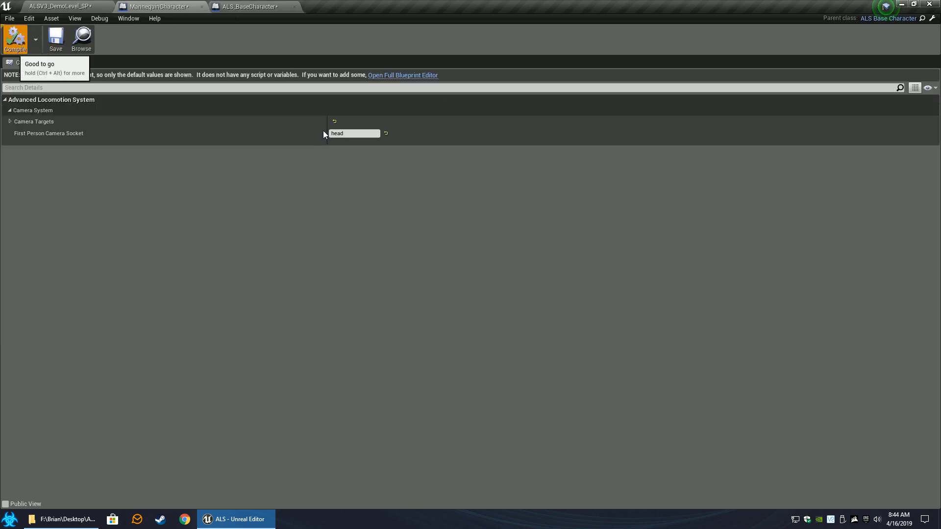
click(10, 121)
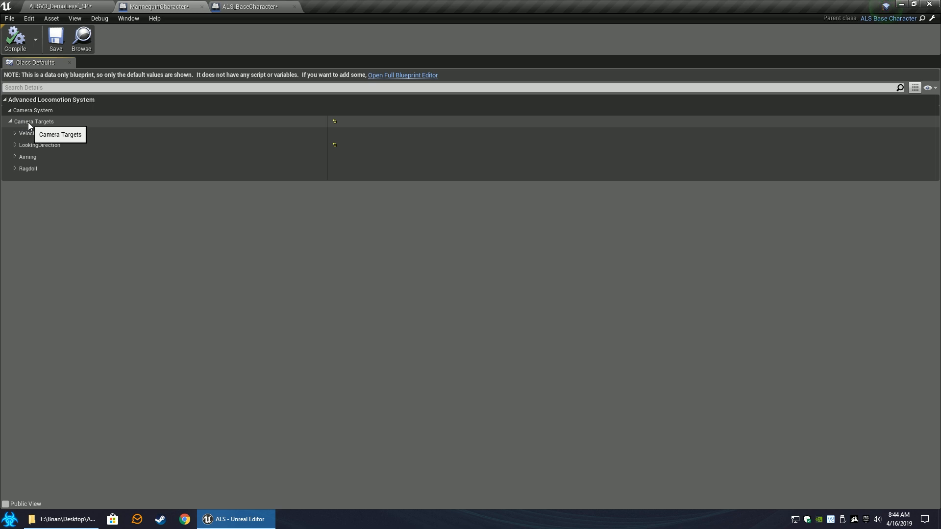
right_click(27, 122)
click(57, 148)
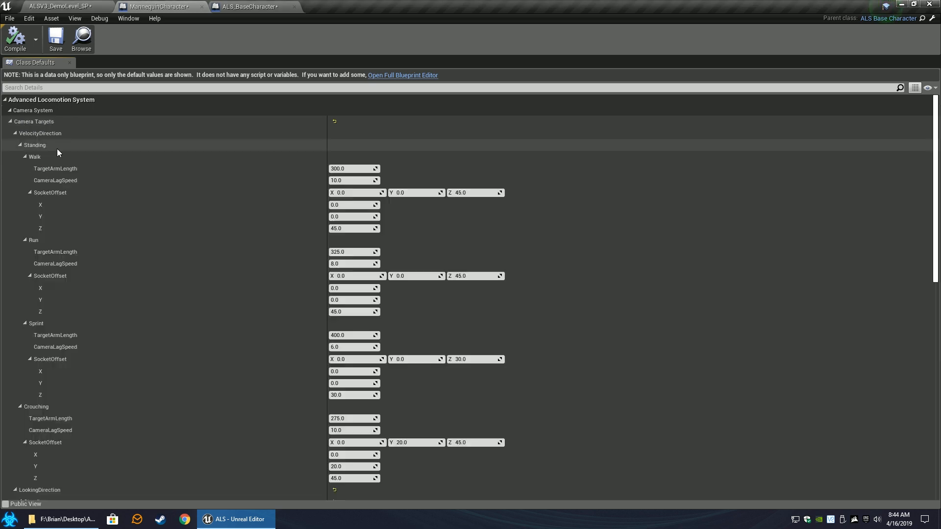
- Examine MannequinCharacter's Camera Targets from VelocityDirection to Ragdoll for entries that differ from the parent's defaults
scroll(186, 198, down, 2)
scroll(186, 198, up, 2)
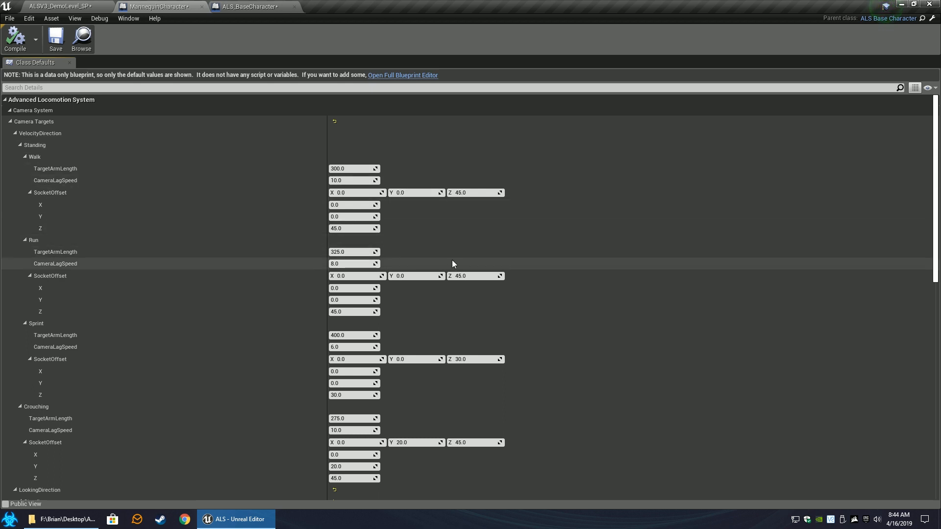
scroll(387, 431, down, 5)
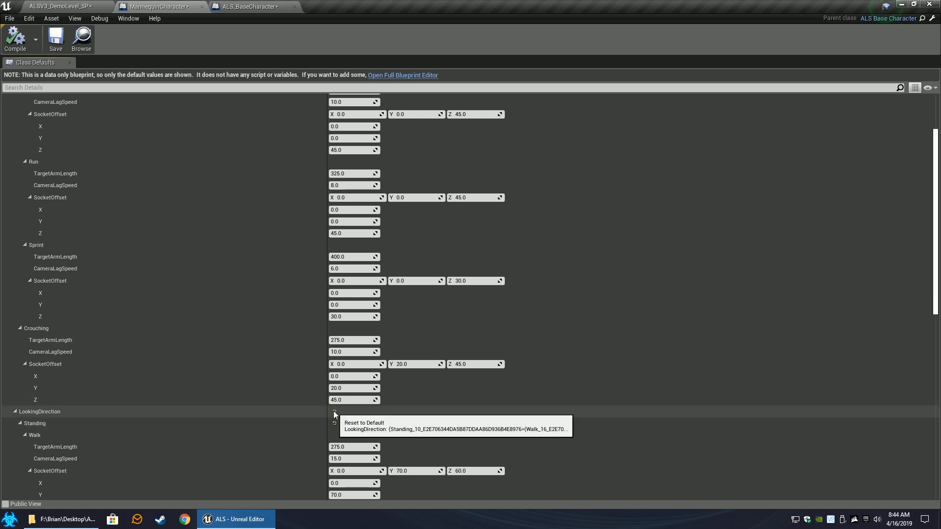
scroll(224, 285, down, 3)
scroll(224, 289, down, 4)
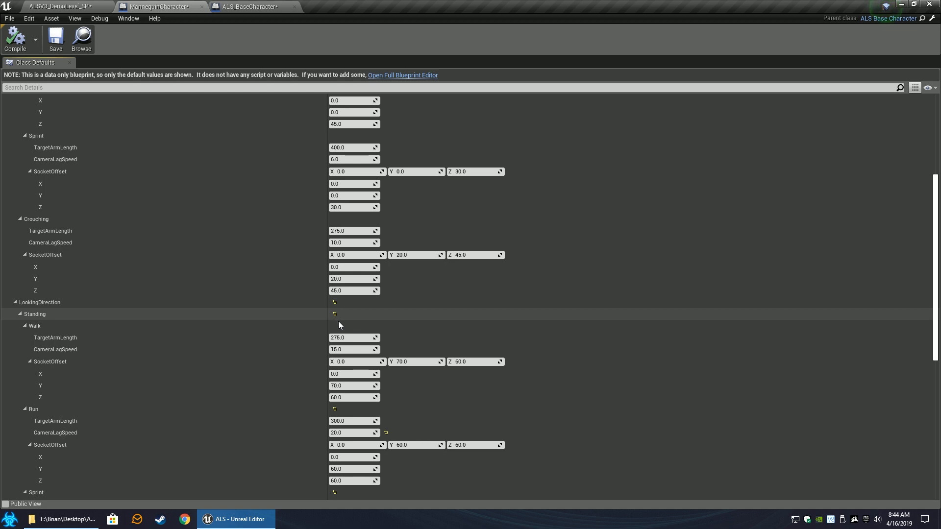
scroll(337, 411, down, 4)
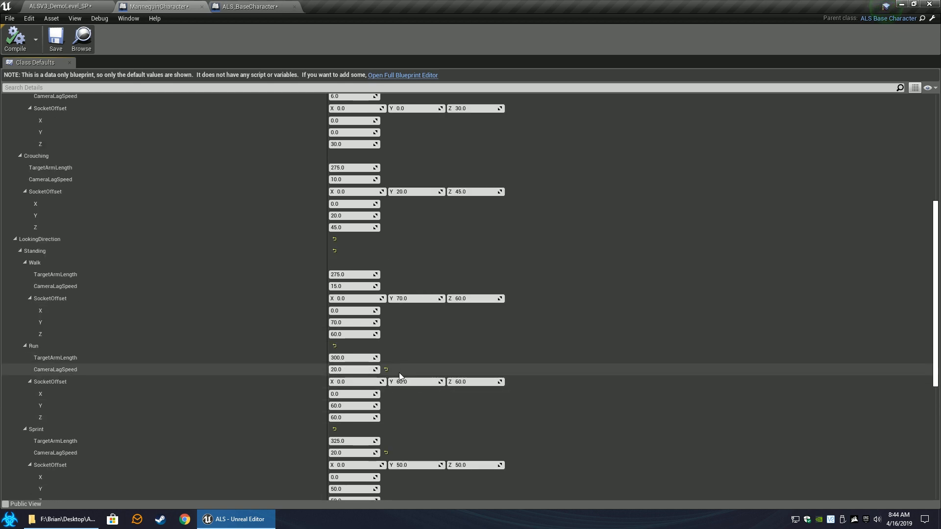
scroll(396, 375, down, 17)
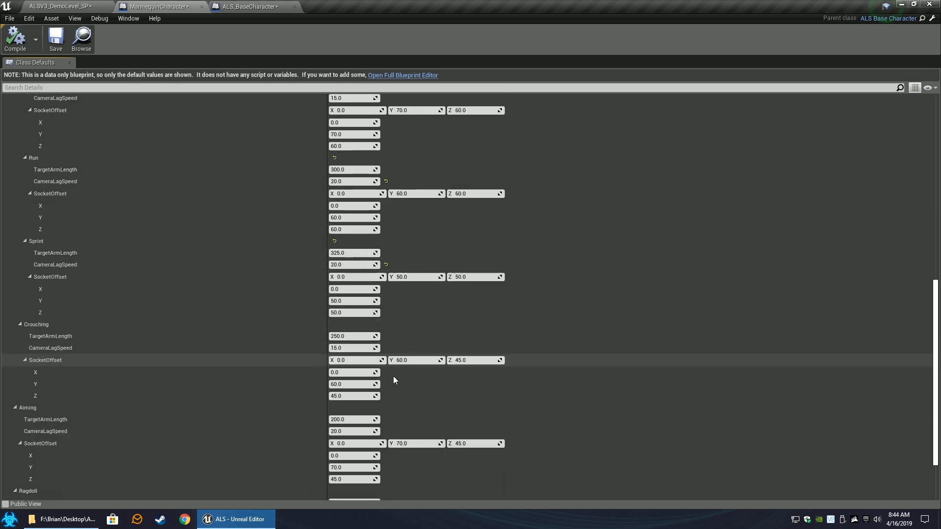
scroll(393, 377, up, 7)
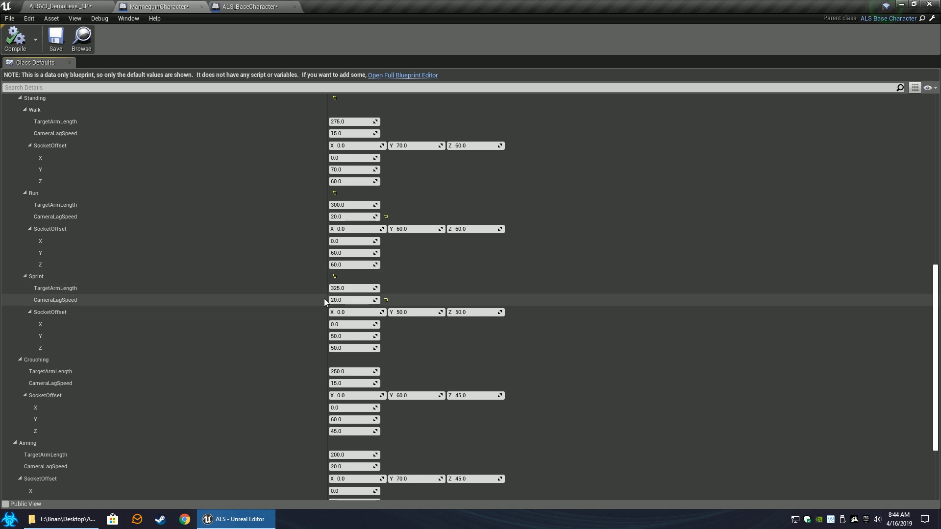
- Copy the LookingDirection Standing Run CameraLagSpeed value of 20.0 and collapse VelocityDirection's Standing and Crouching groups
right_click(48, 216)
click(66, 221)
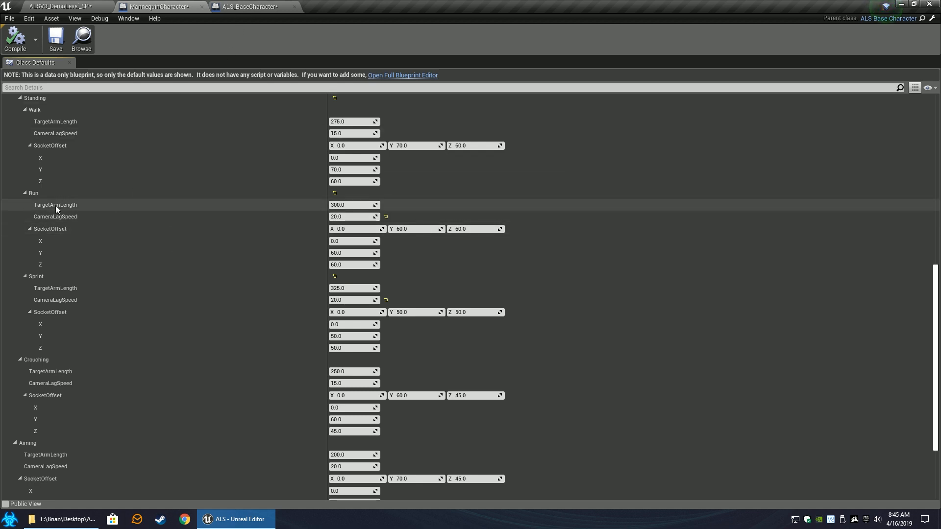
scroll(213, 233, up, 5)
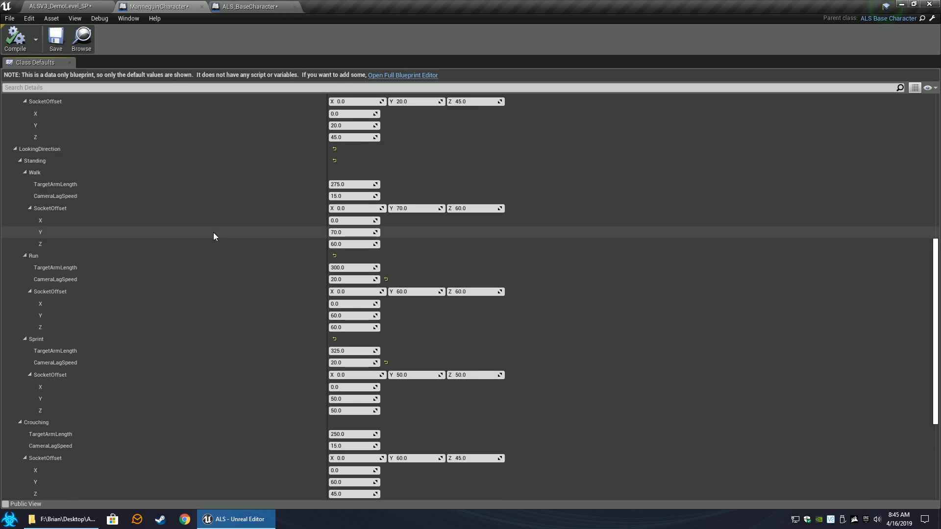
scroll(222, 267, up, 12)
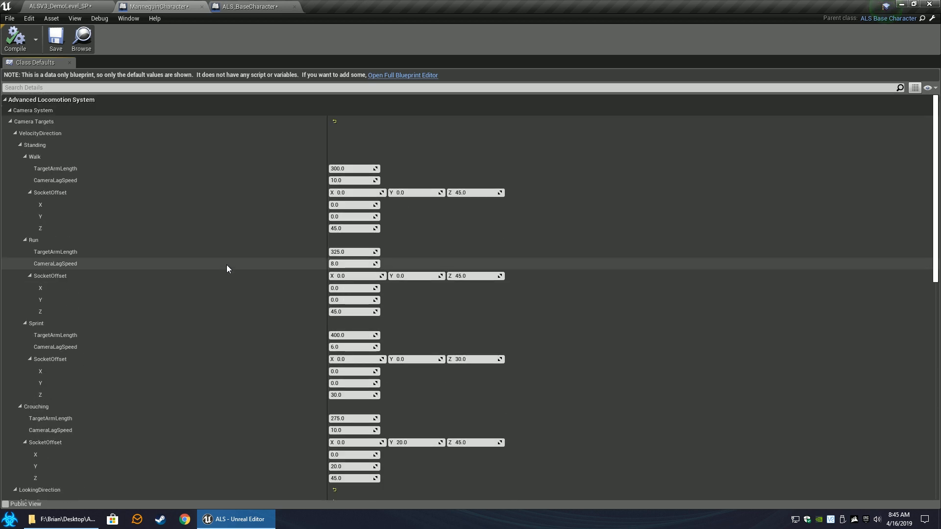
click(20, 145)
click(20, 156)
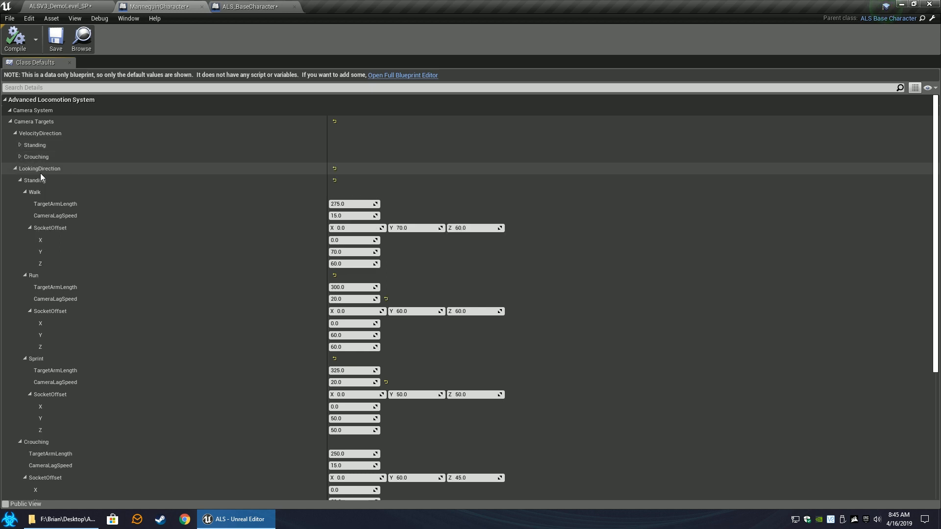
click(250, 6)
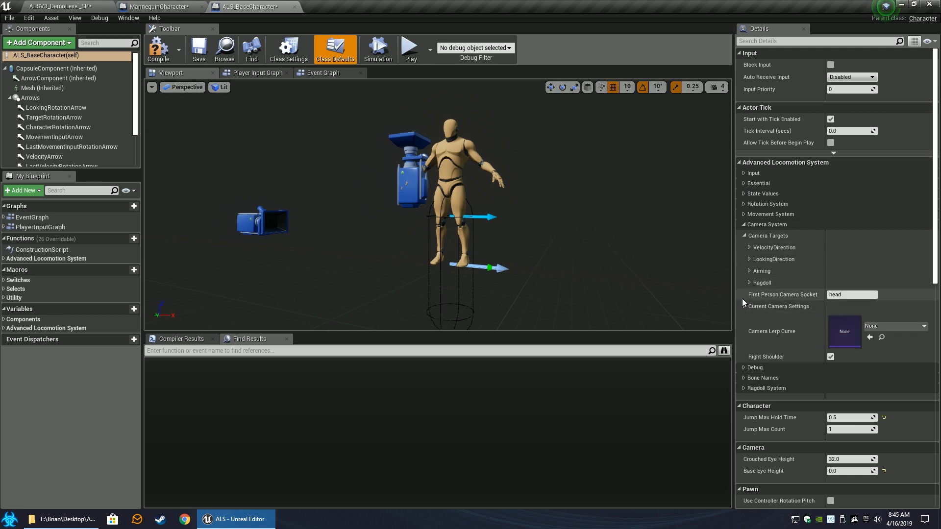
click(748, 247)
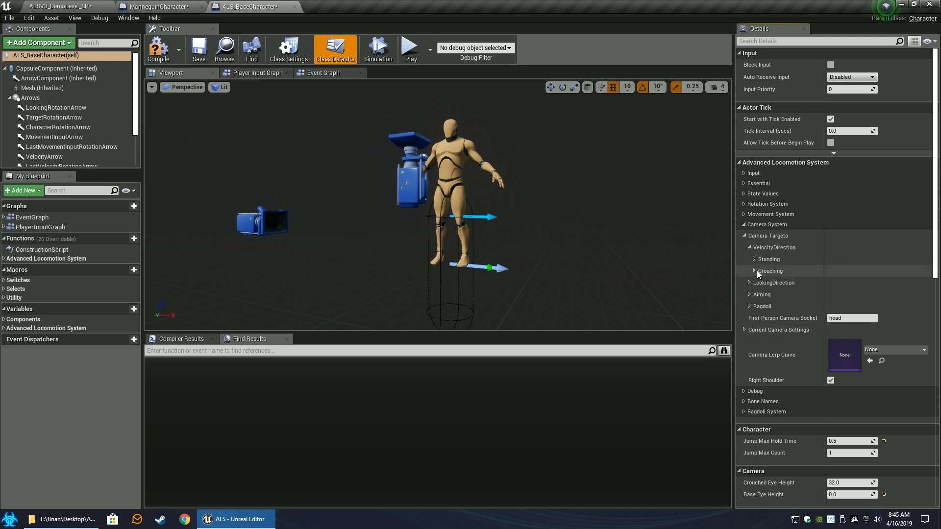
click(183, 5)
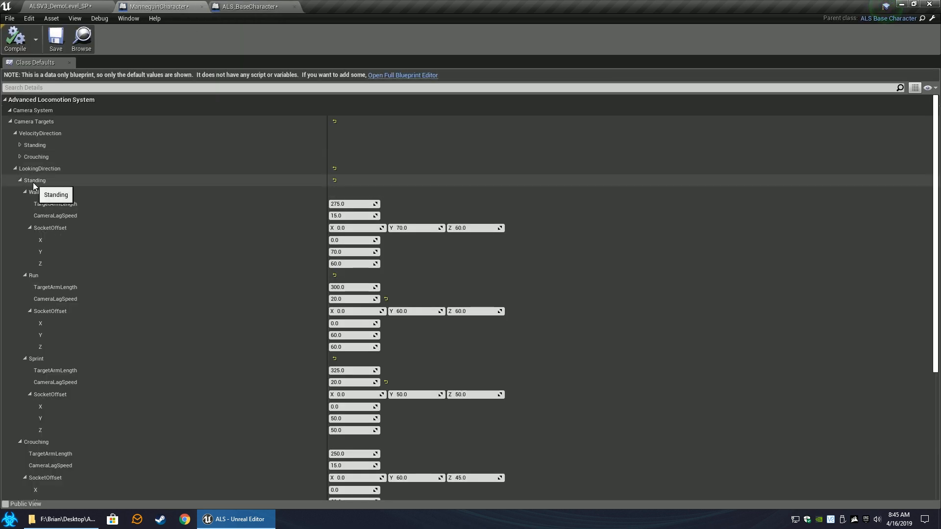
click(249, 7)
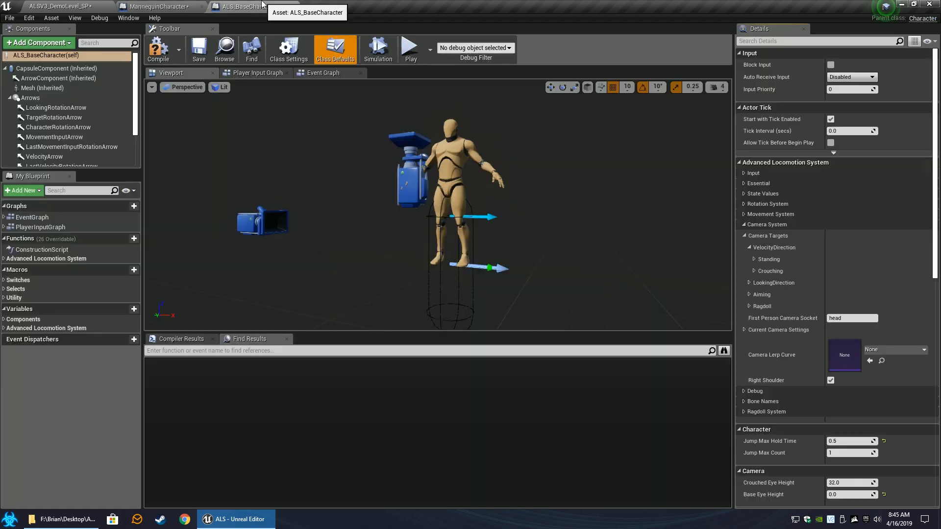
click(754, 259)
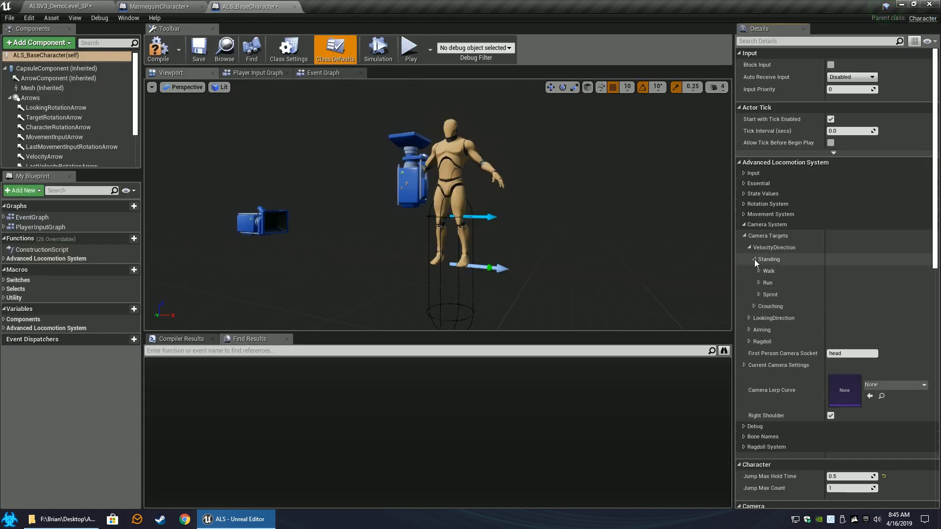
click(178, 6)
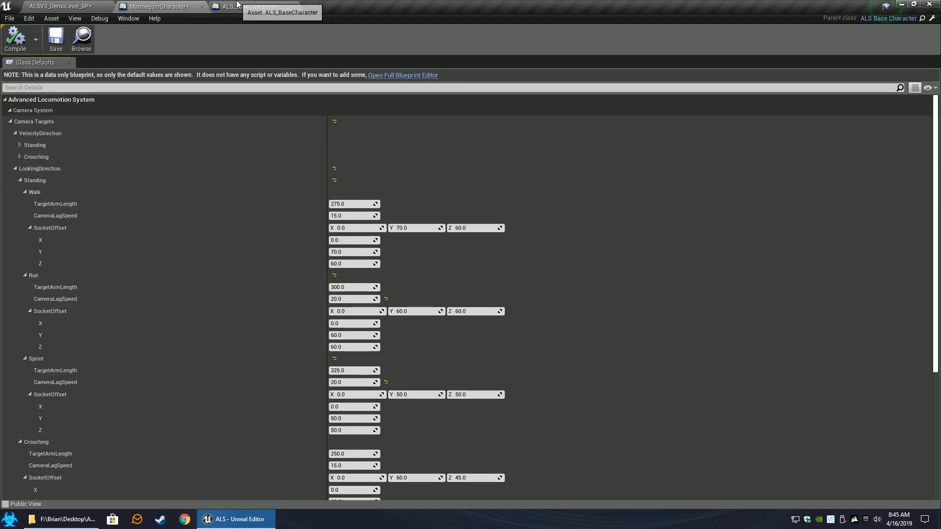
- Collapse VelocityDirection in both ALS_BaseCharacter and MannequinCharacter, and expand LookingDirection with its Standing group in ALS_BaseCharacter
click(250, 6)
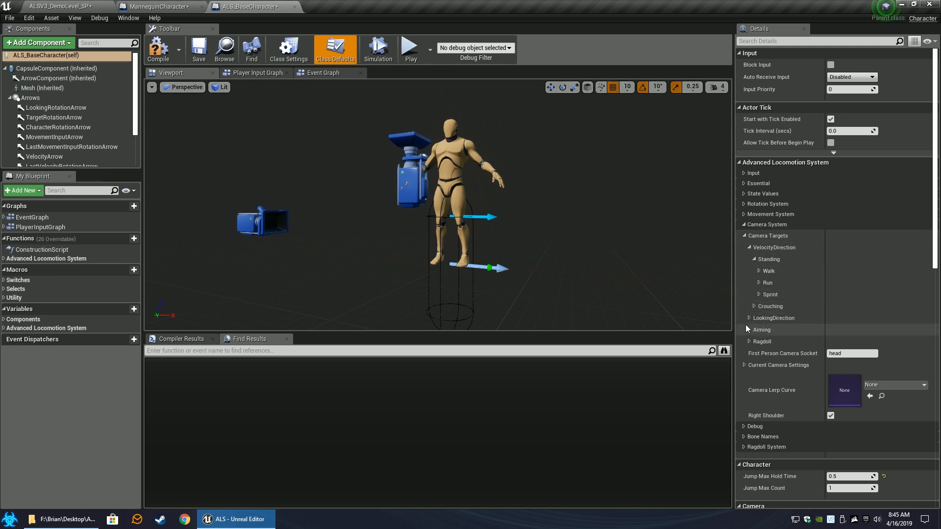
click(748, 247)
click(749, 260)
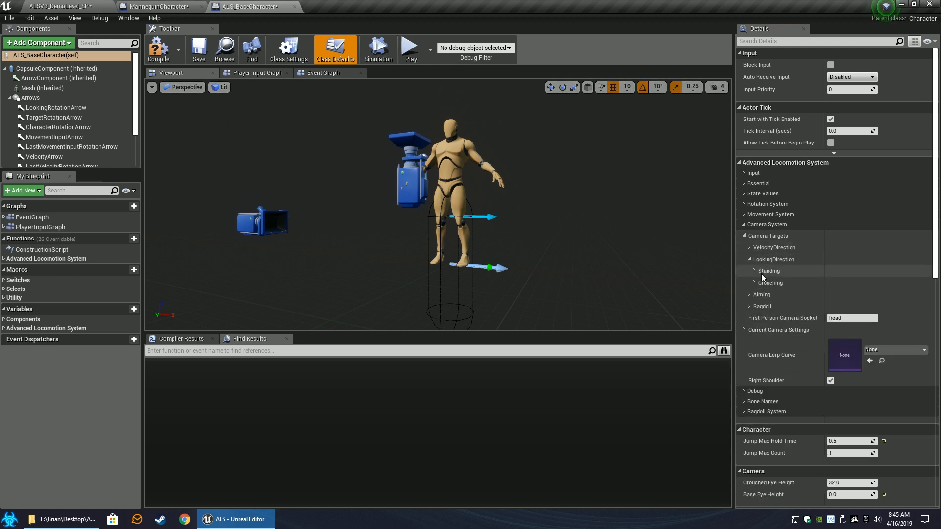
click(754, 272)
click(157, 6)
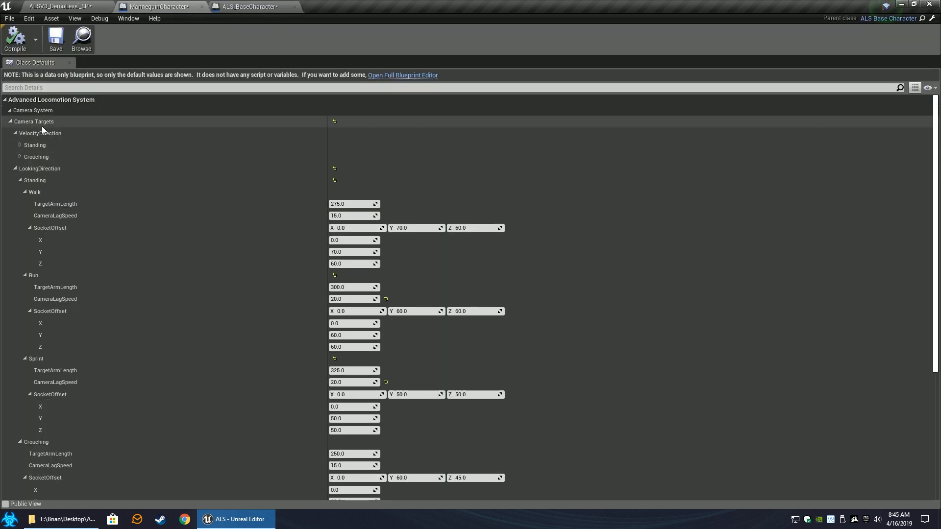
click(15, 134)
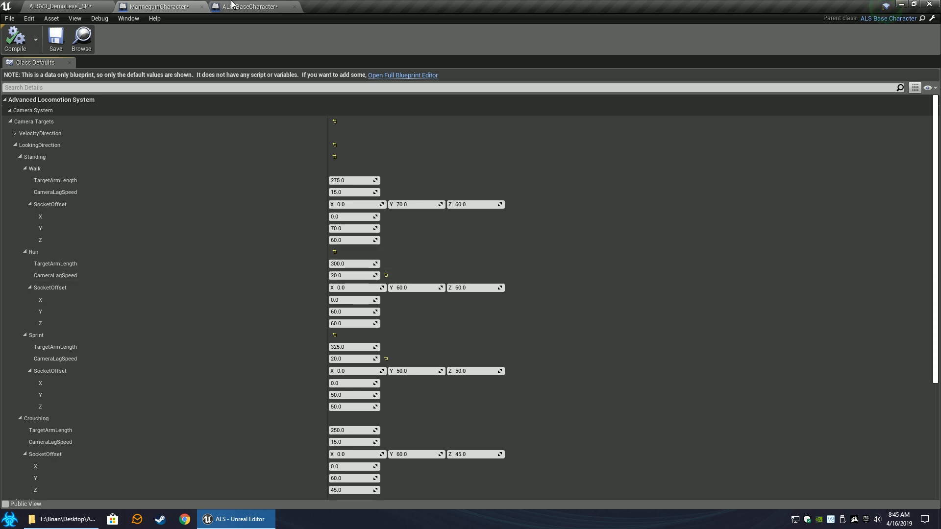
- In ALS_BaseCharacter, expand Run under LookingDirection Standing and paste 20.0 into its CameraLagSpeed
click(250, 6)
click(759, 295)
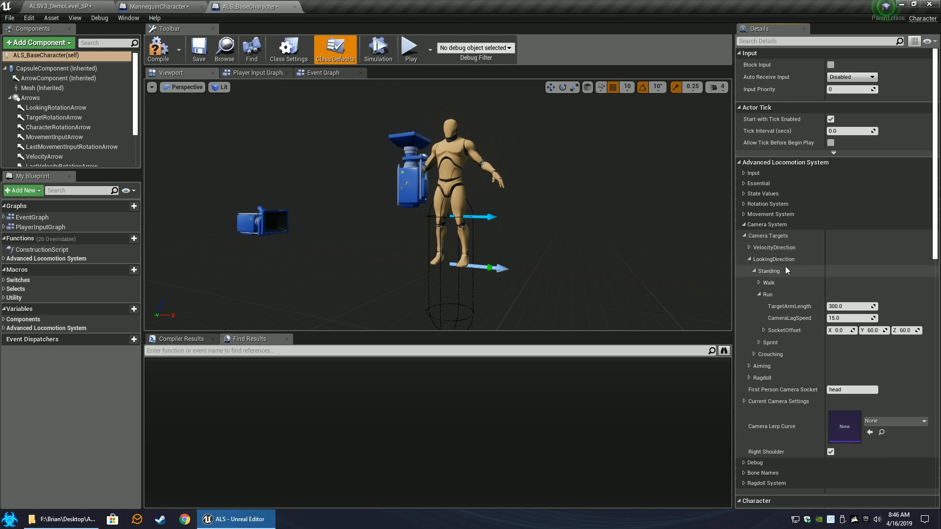
right_click(788, 318)
click(799, 338)
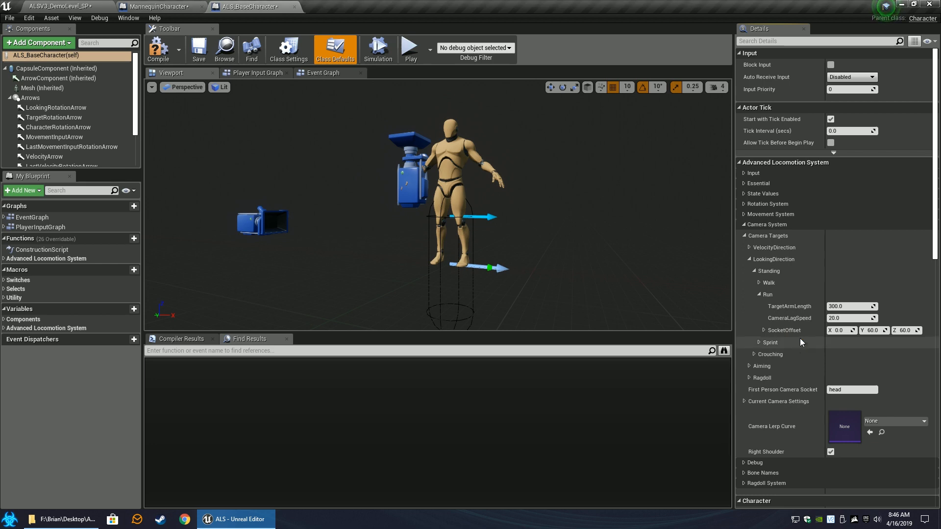
- Check MannequinCharacter's Sprint camera values and paste 20.0 into the LookingDirection Standing Sprint CameraLagSpeed of ALS_BaseCharacter
click(157, 6)
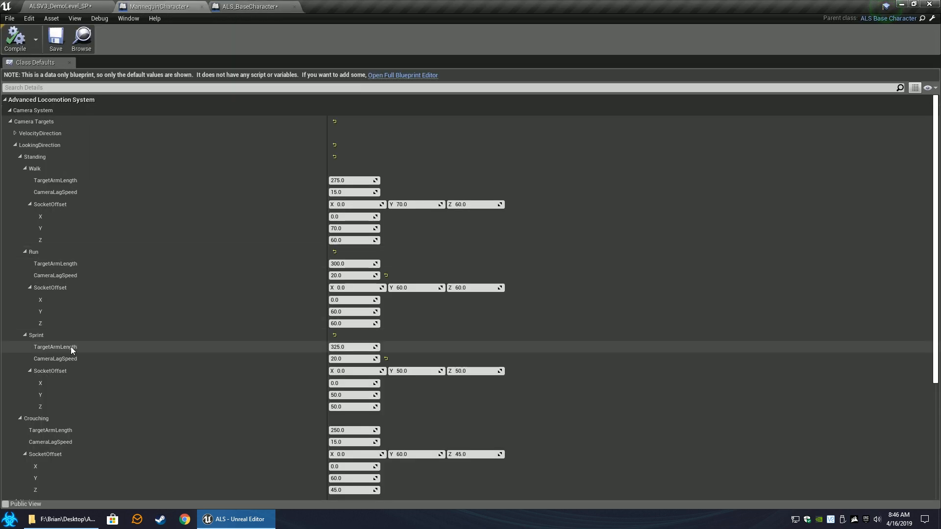
scroll(70, 346, down, 1)
click(250, 7)
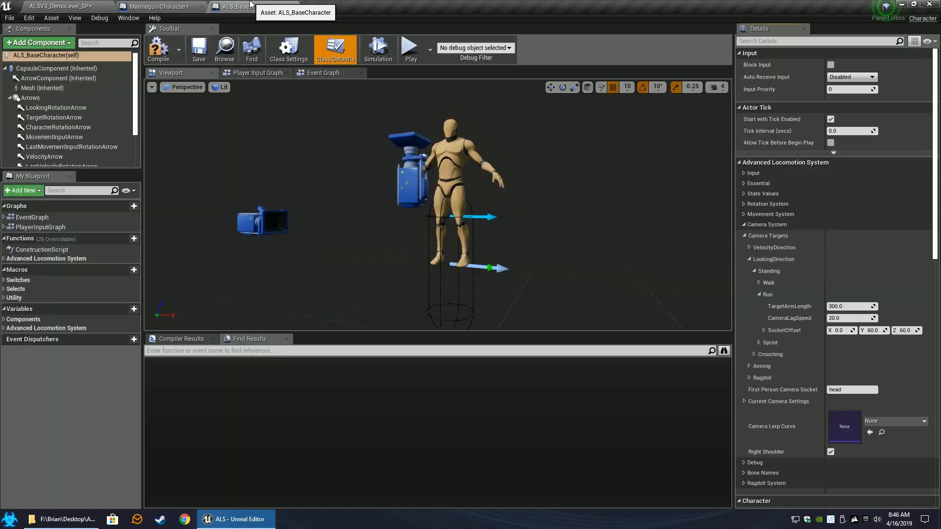
click(759, 343)
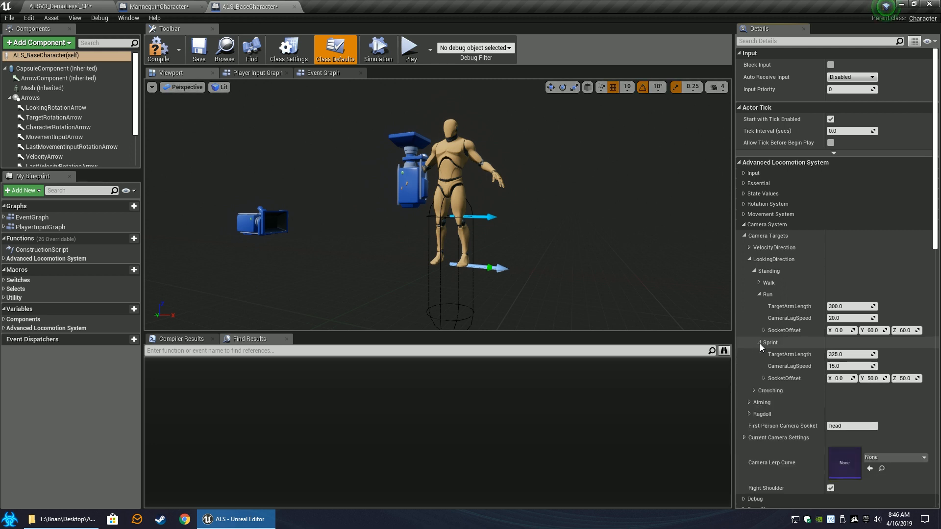
right_click(780, 368)
click(797, 382)
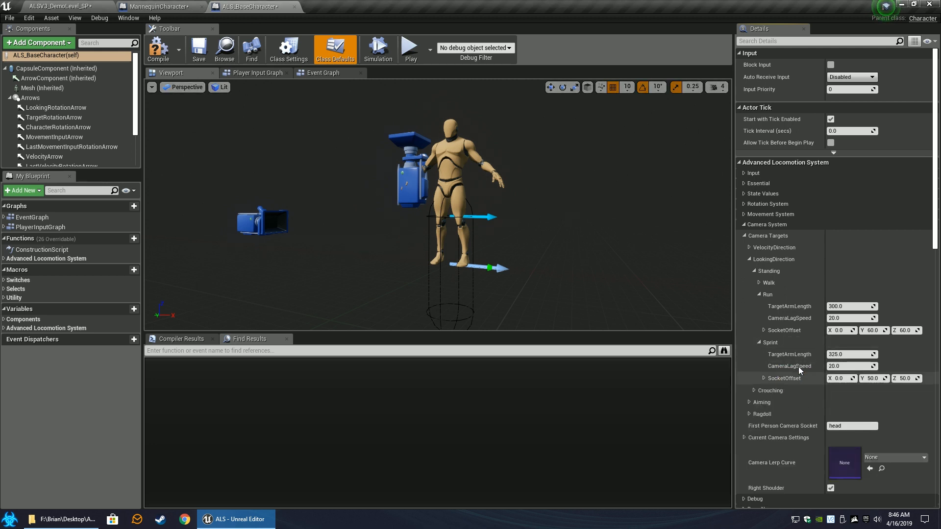
- Turn off Show Only Modified Properties in the MannequinCharacter class defaults and return to ALS_BaseCharacter
click(120, 4)
click(122, 5)
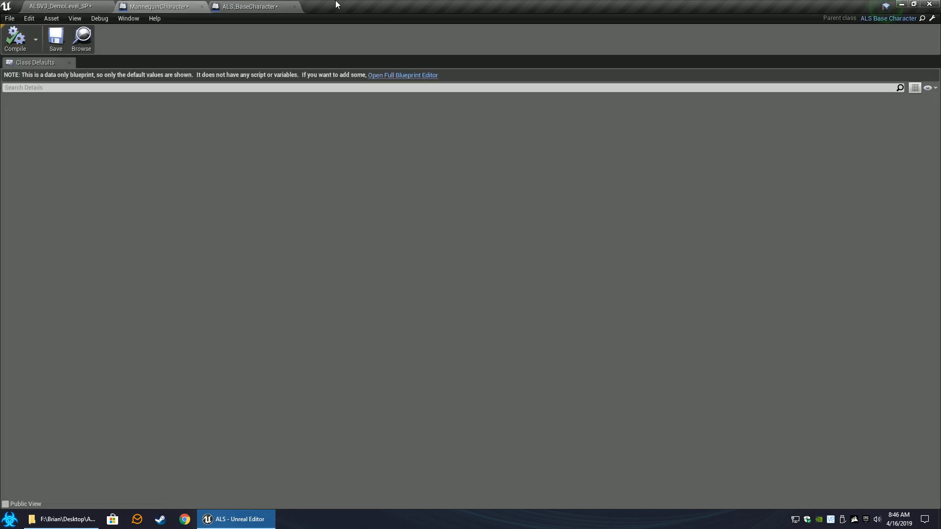
click(250, 6)
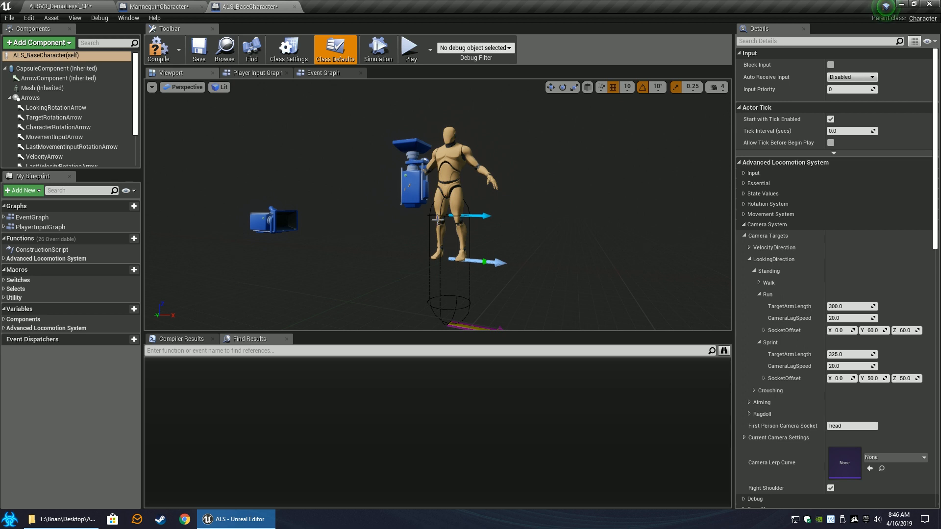
click(165, 5)
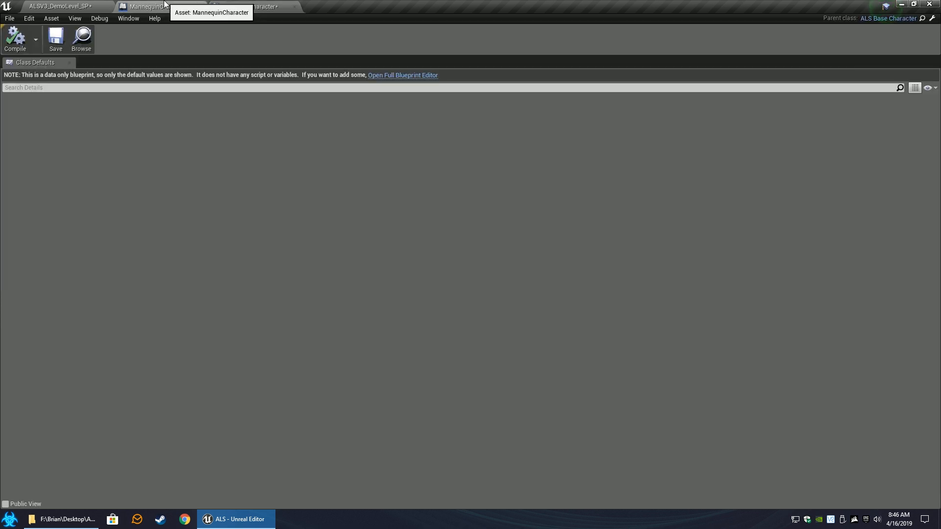
click(931, 92)
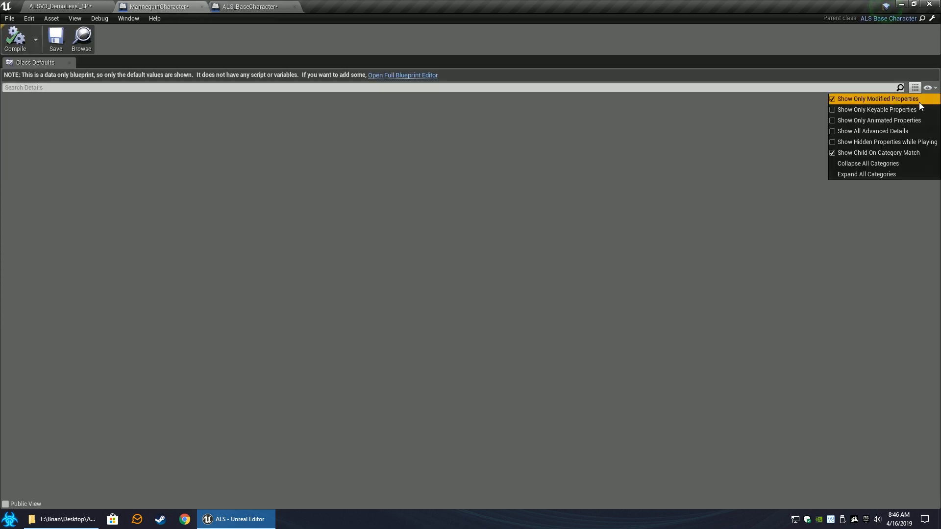
click(896, 100)
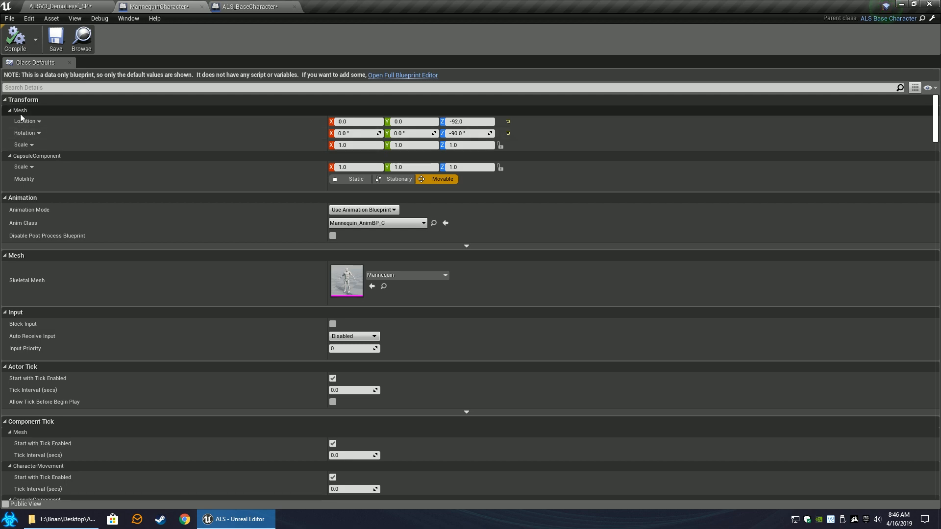
click(260, 6)
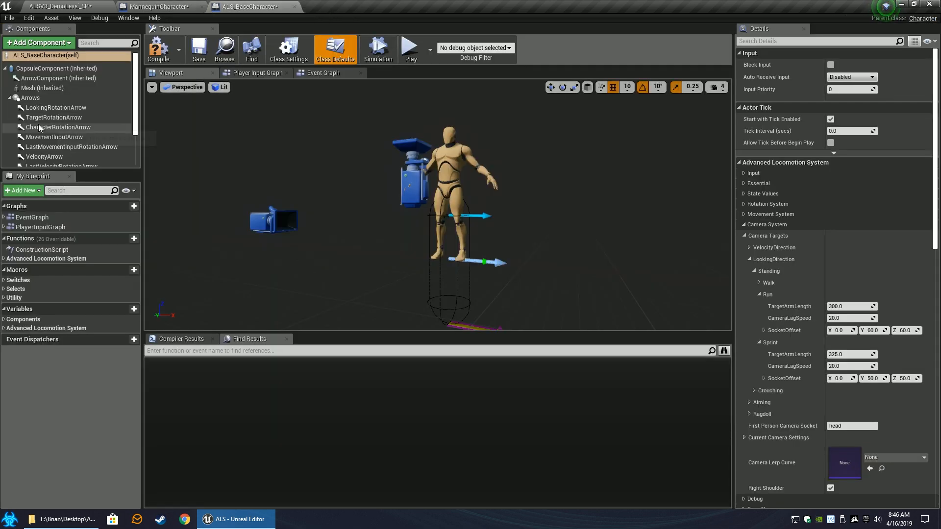
- Copy the mesh Location (0.0, 0.0, -92.0) from MannequinCharacter and paste it into the Mesh component of ALS_BaseCharacter
click(43, 90)
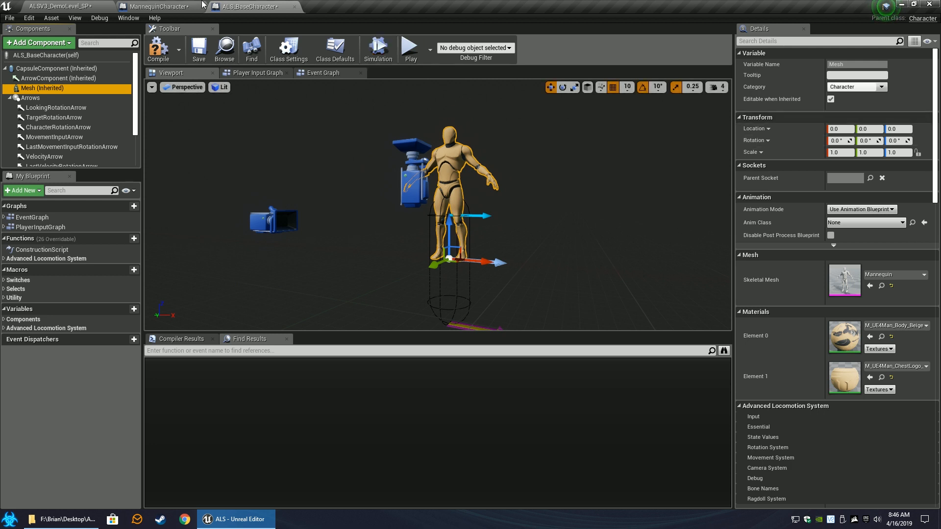
click(158, 6)
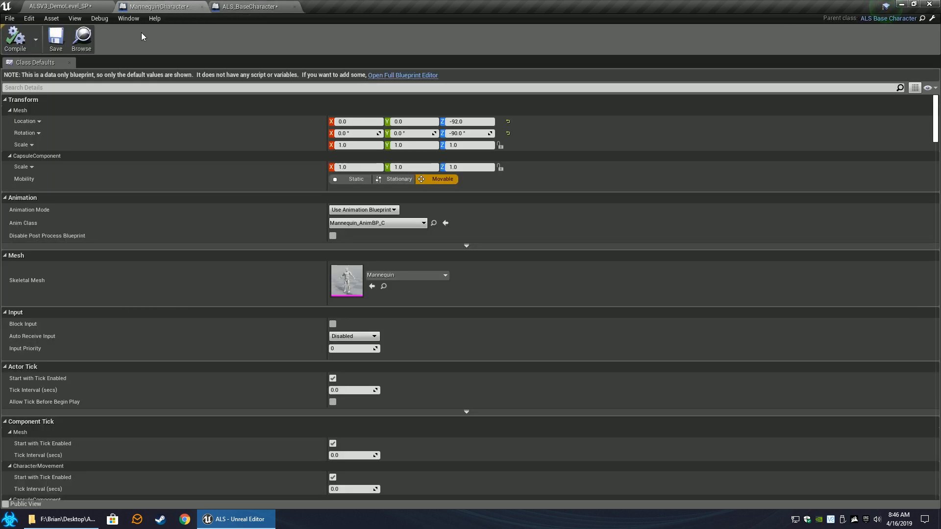
right_click(25, 123)
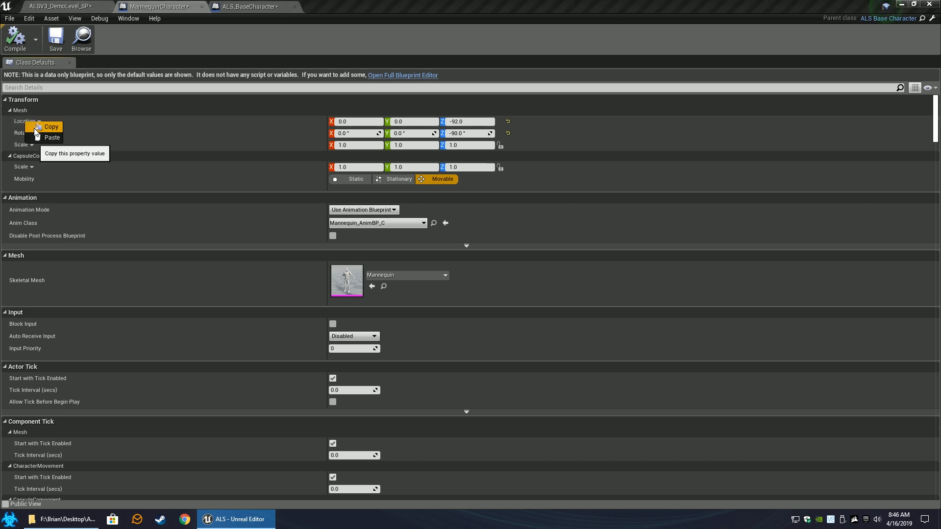
click(36, 128)
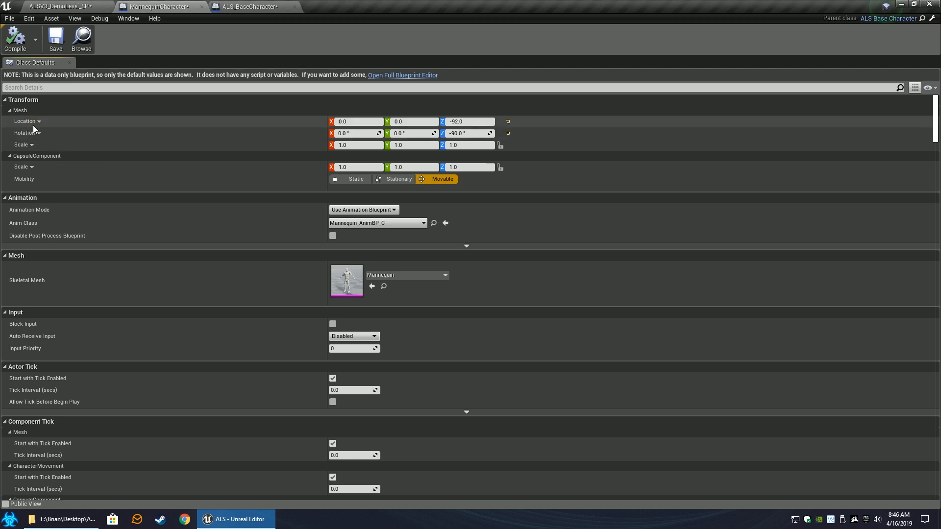
click(246, 6)
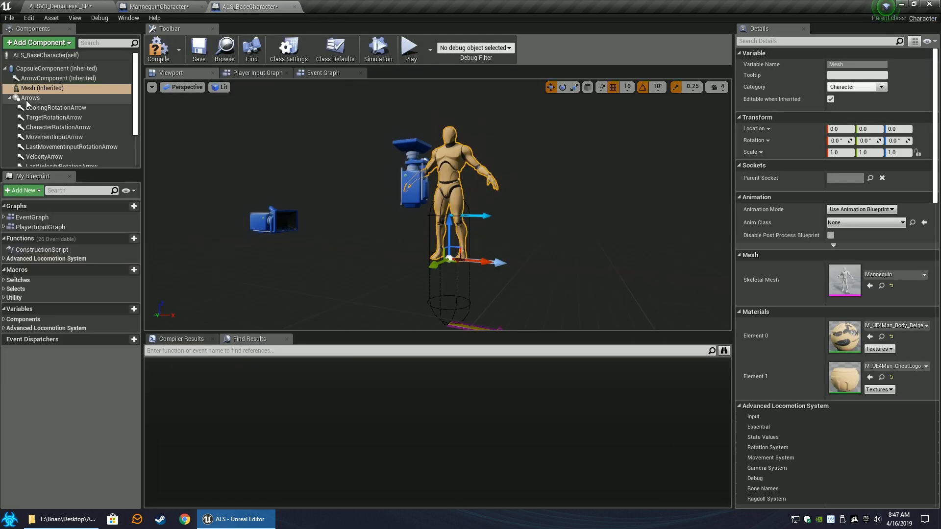
right_click(753, 128)
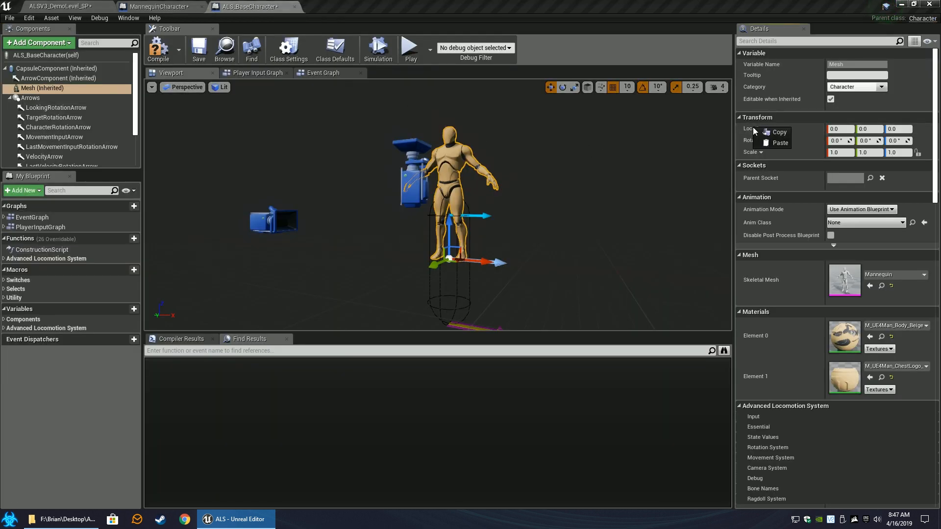
click(777, 142)
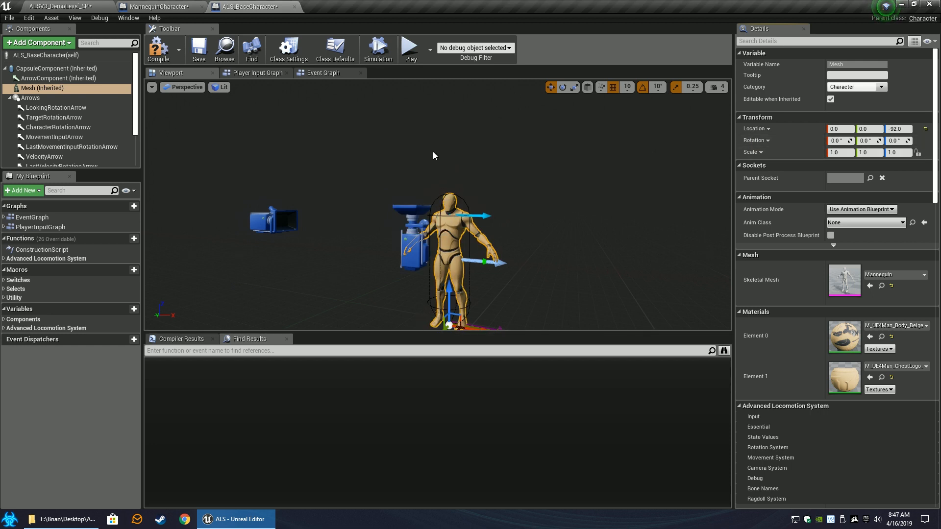
- Copy the mesh Rotation (Z -90°) from MannequinCharacter to the Mesh component of ALS_BaseCharacter, and compile and save the blueprint
click(159, 6)
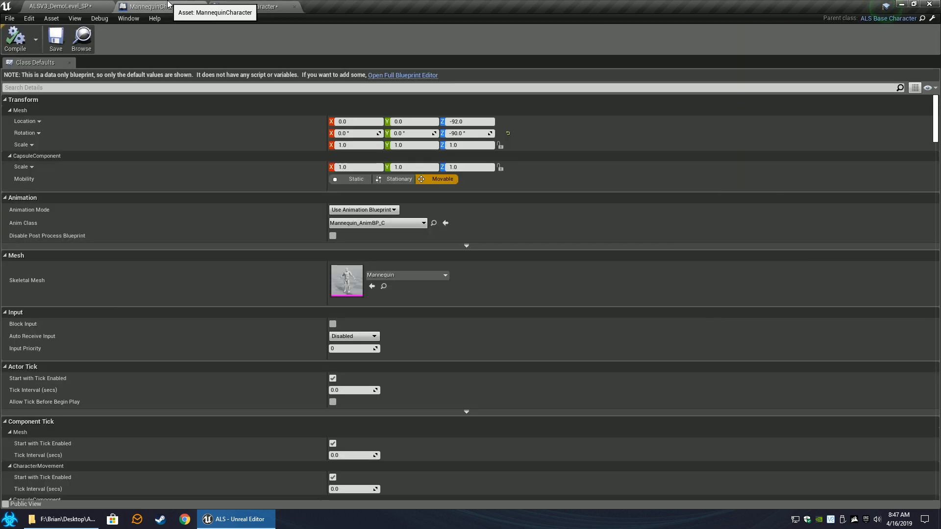
click(39, 133)
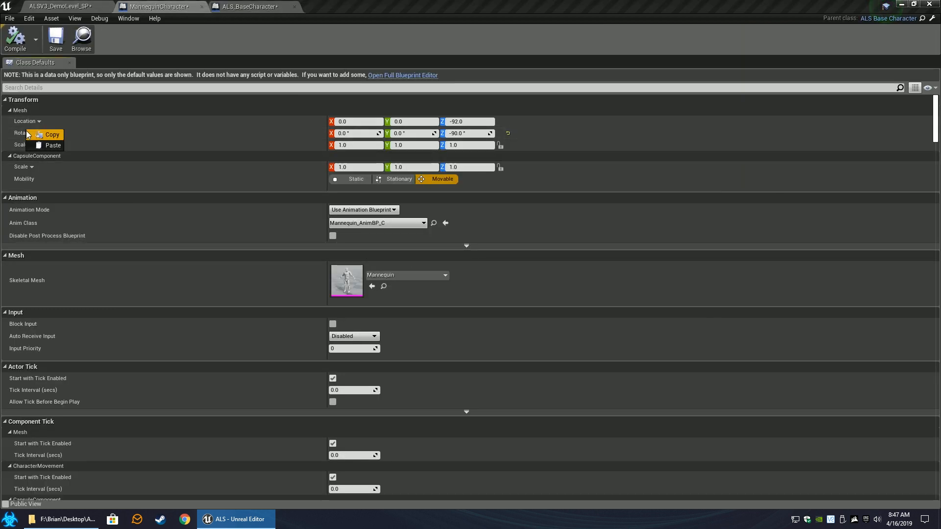
click(34, 137)
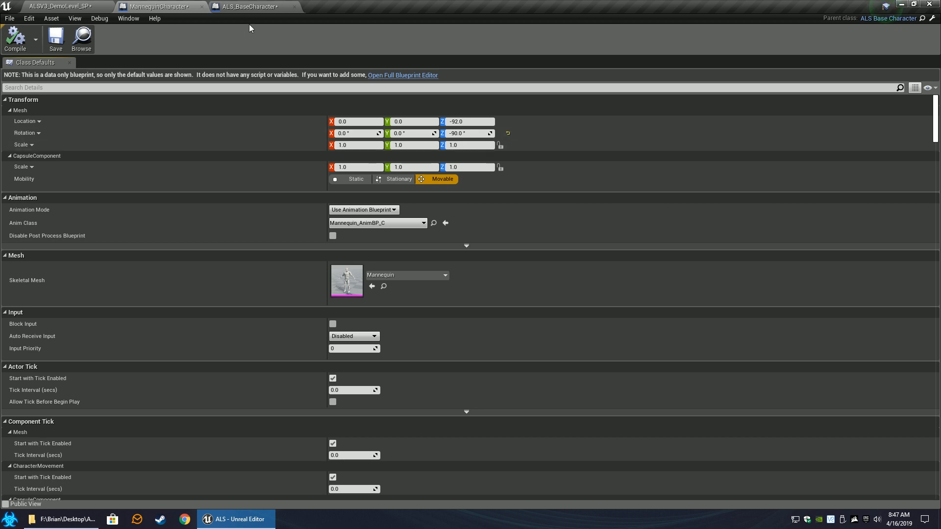
click(250, 6)
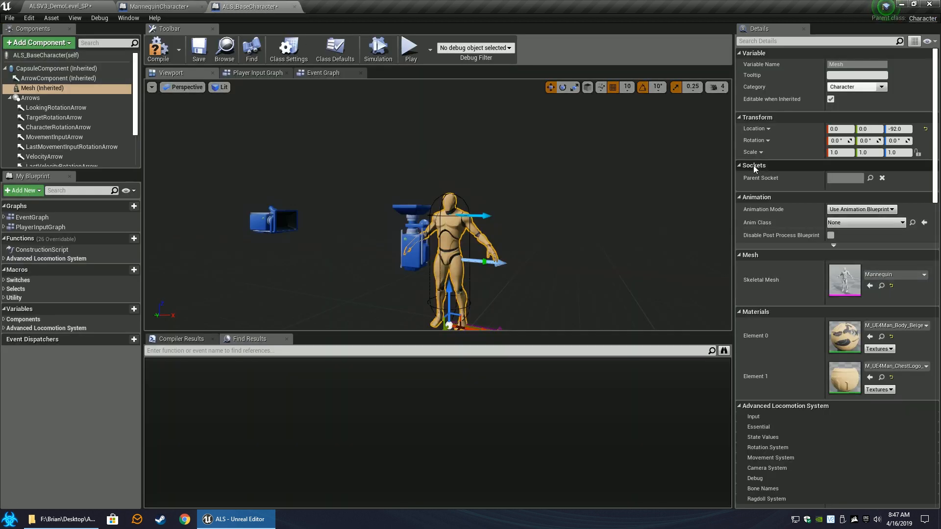
right_click(755, 142)
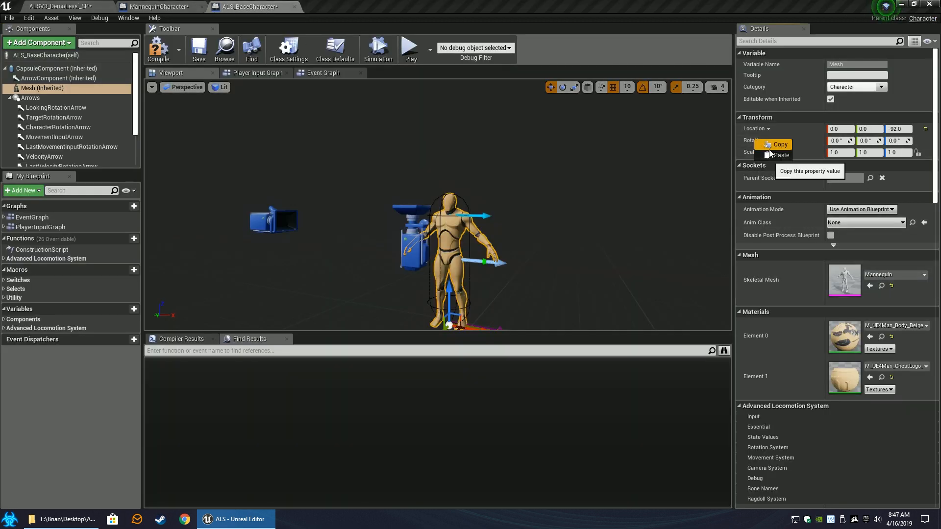
click(779, 155)
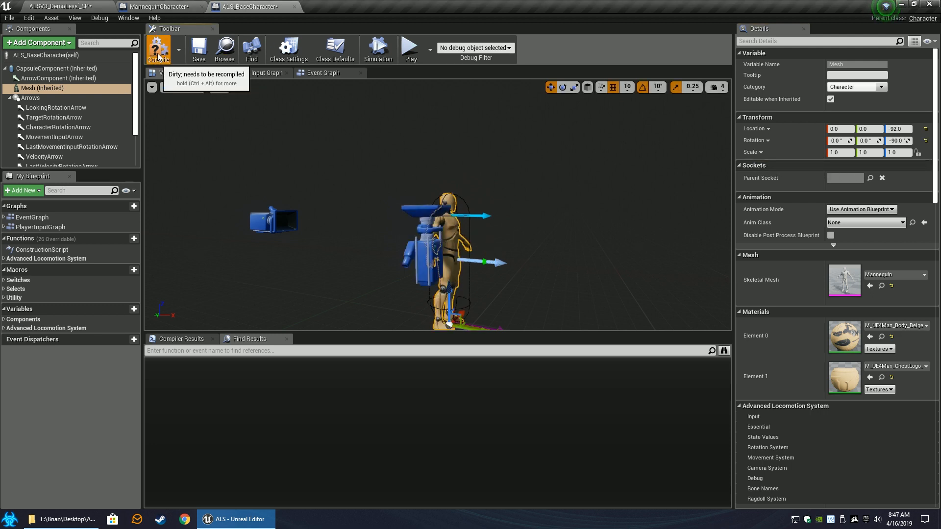
click(198, 55)
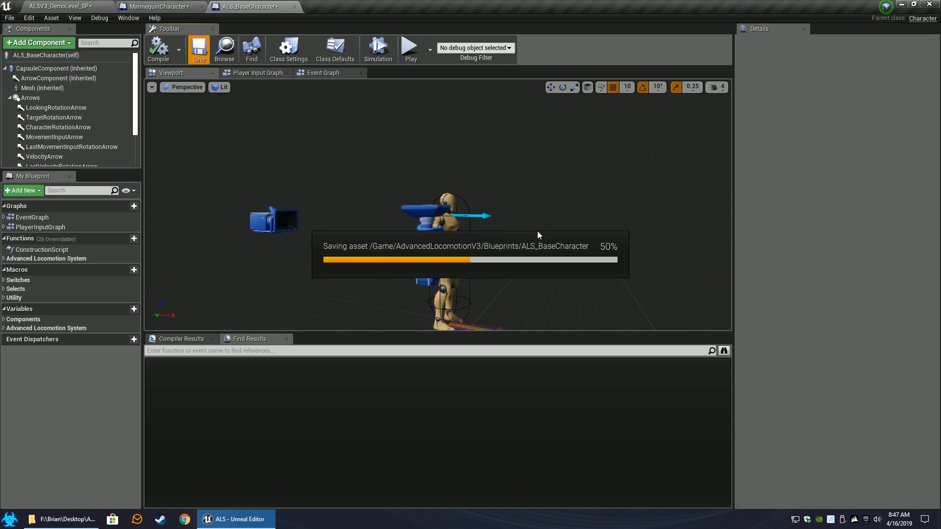
- Examine the mannequin mesh's placement and facing relative to the capsule and arrows in ALS_BaseCharacter
right_drag(593, 215, 534, 225)
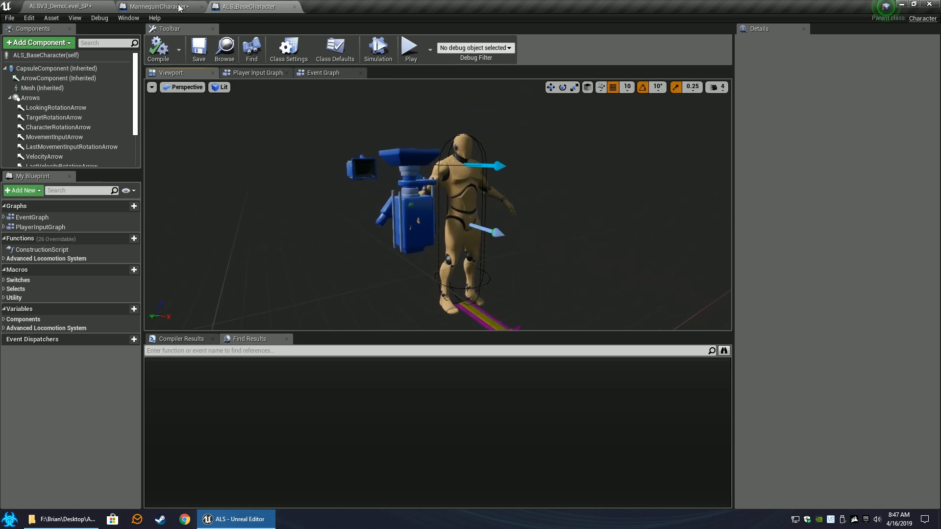
click(171, 7)
click(235, 6)
drag(497, 209, 565, 240)
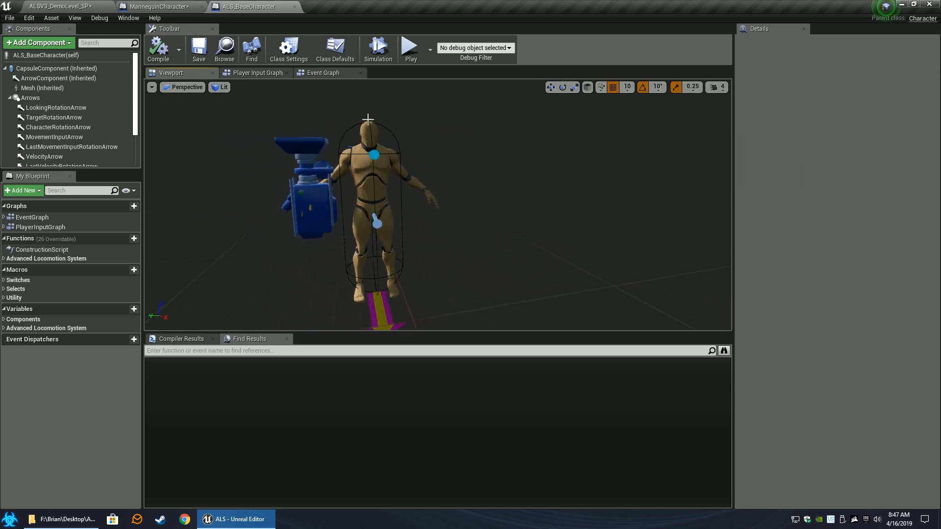
right_drag(497, 209, 478, 212)
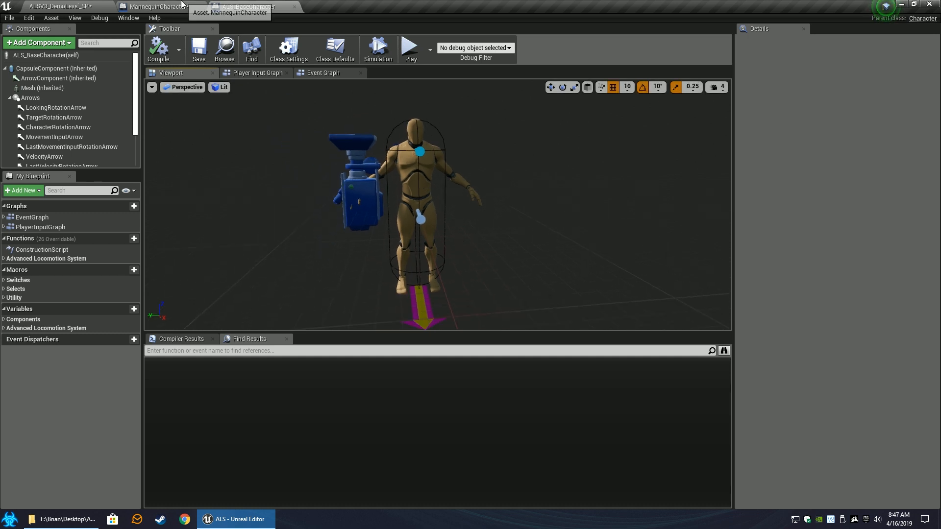
- Check MannequinCharacter's animation settings, select the Mesh component in ALS_BaseCharacter, and return to the MannequinCharacter class defaults
click(158, 7)
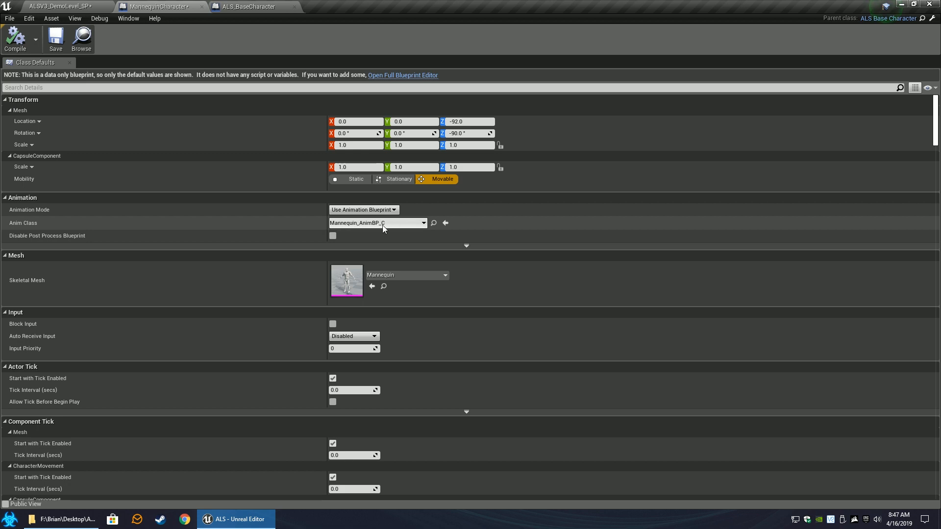
click(249, 7)
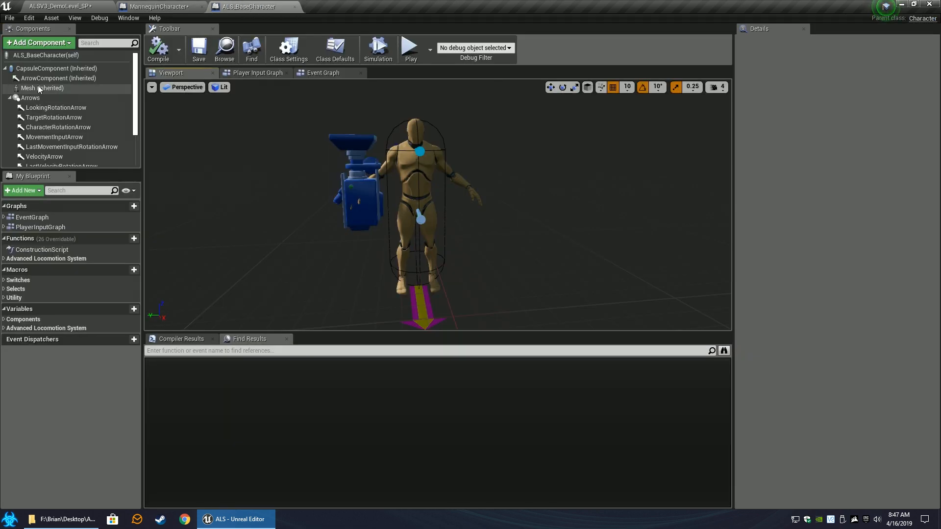
click(69, 88)
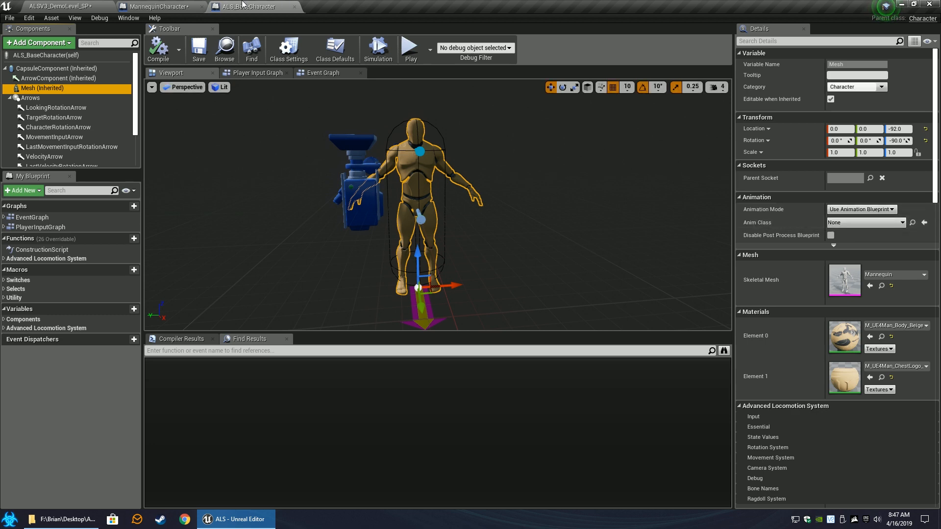
click(158, 6)
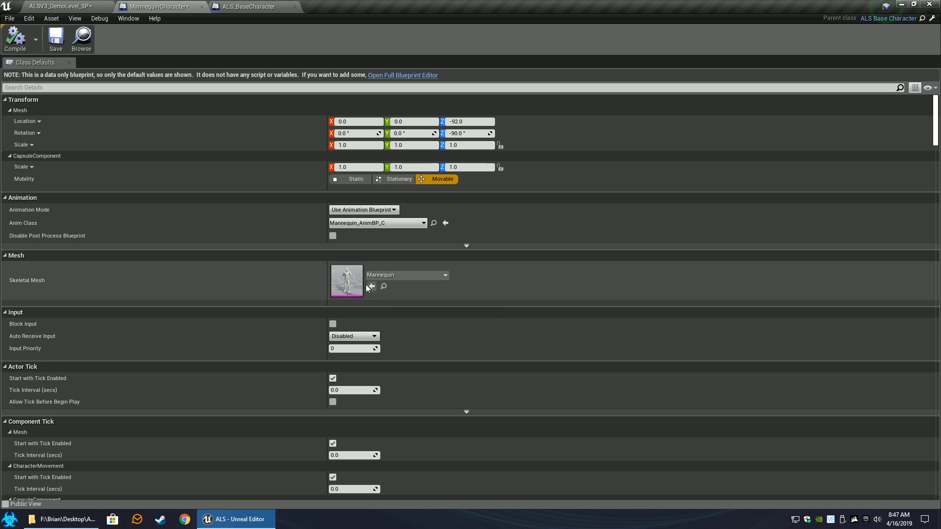
mouse_move(39, 223)
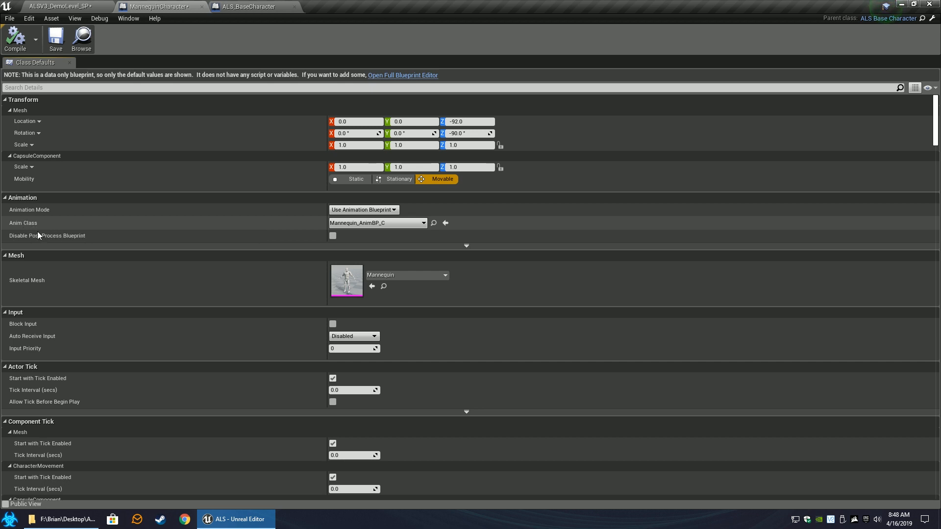
right_click(39, 210)
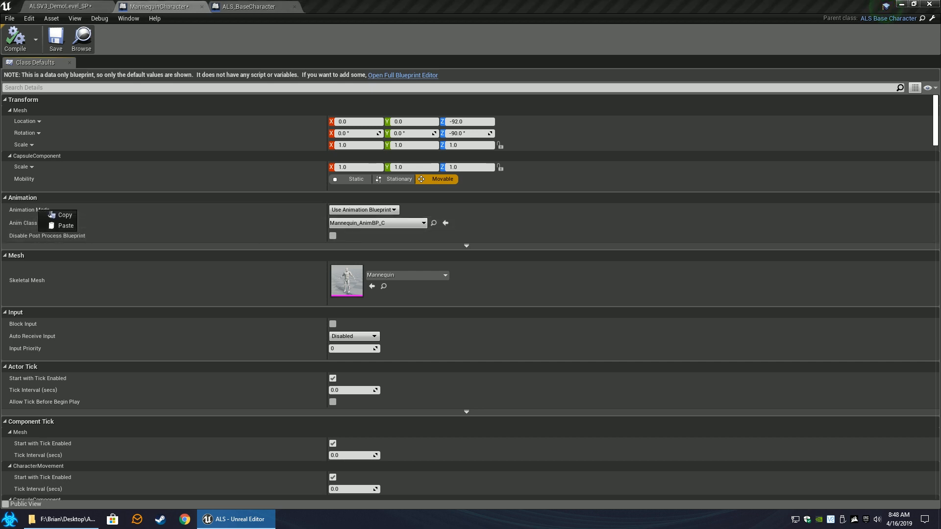
right_click(26, 197)
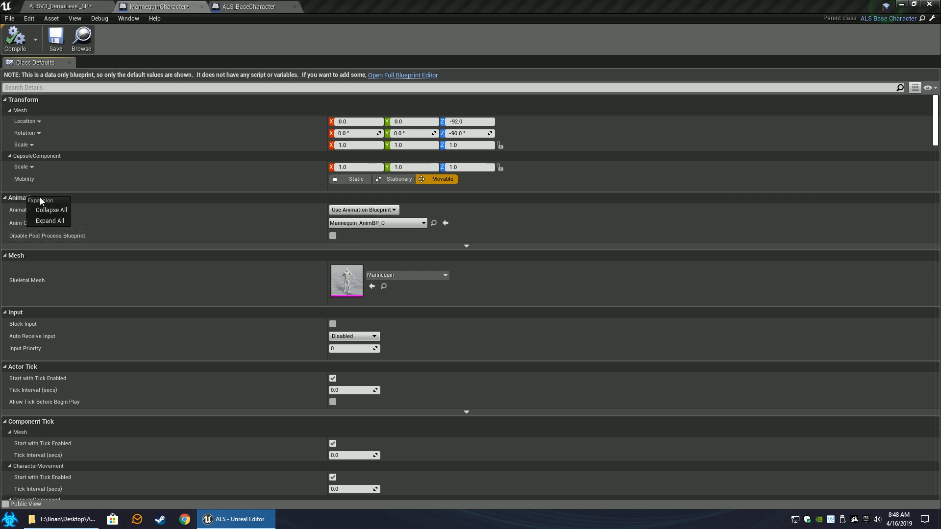
click(186, 224)
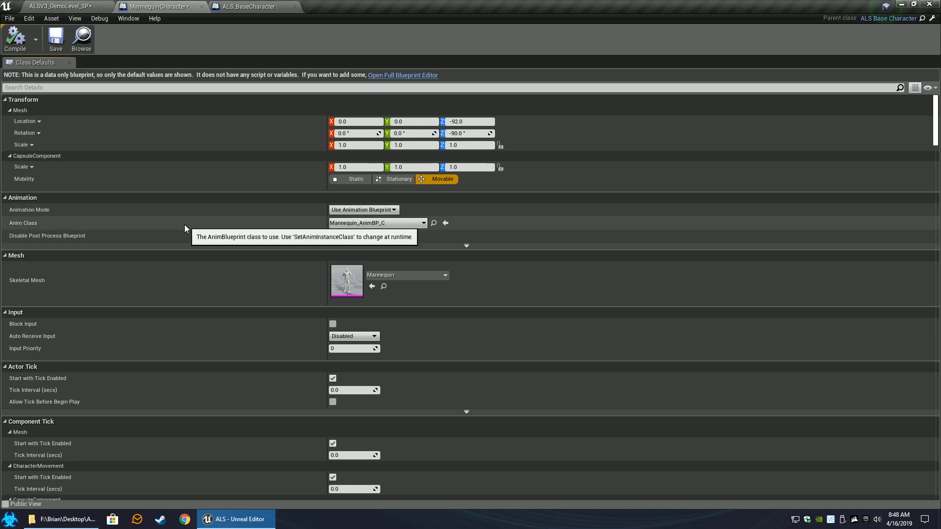
- Locate MannequinCharacter's Anim Class asset, assign Mannequin_AnimBP as the Anim Class of the ALS_BaseCharacter mesh, and compile and save
click(436, 225)
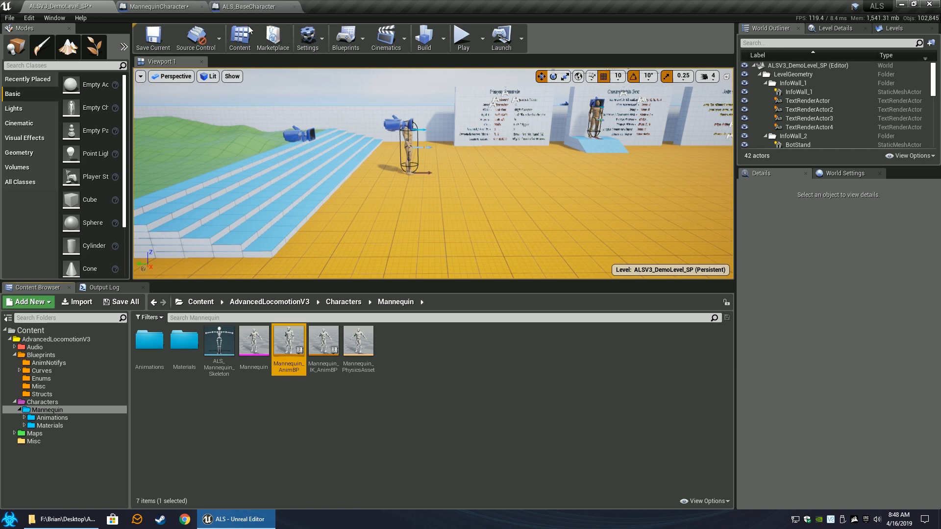
click(235, 5)
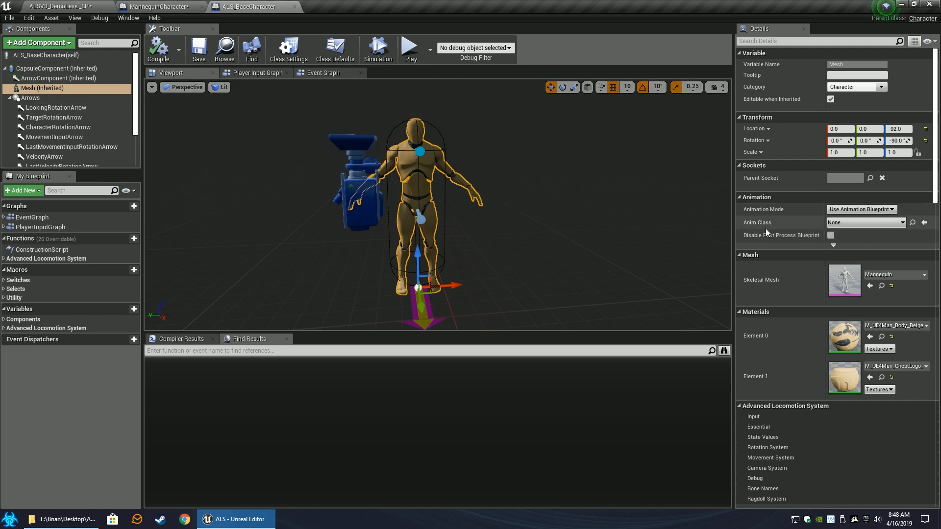
click(926, 224)
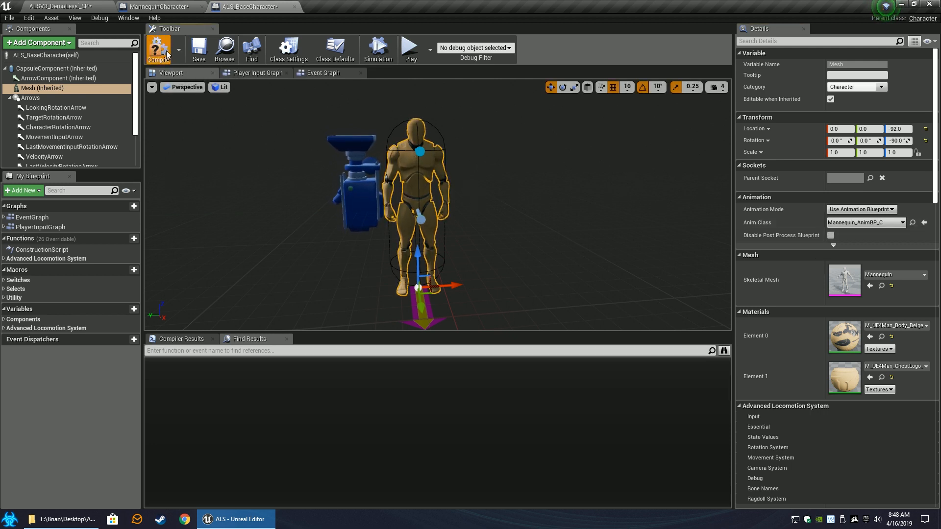
click(199, 58)
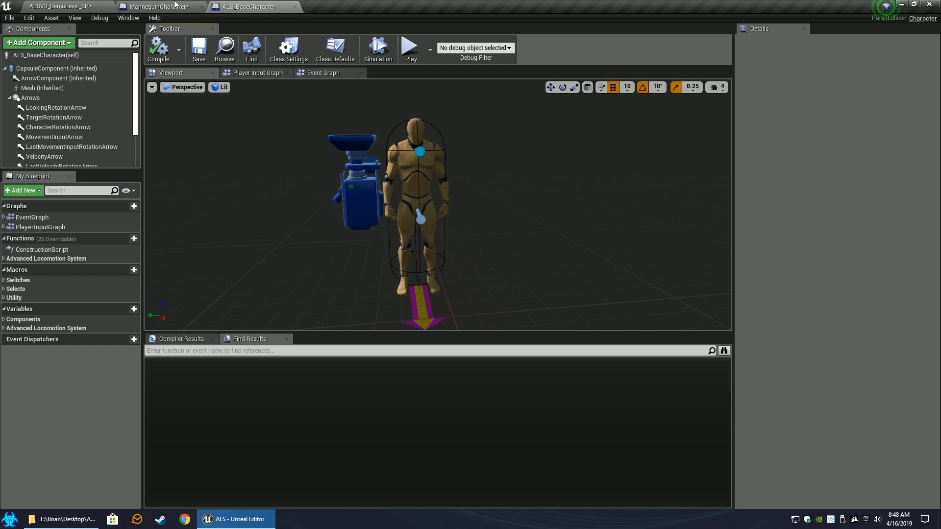
- Compile and save MannequinCharacter and look over its class defaults
click(158, 6)
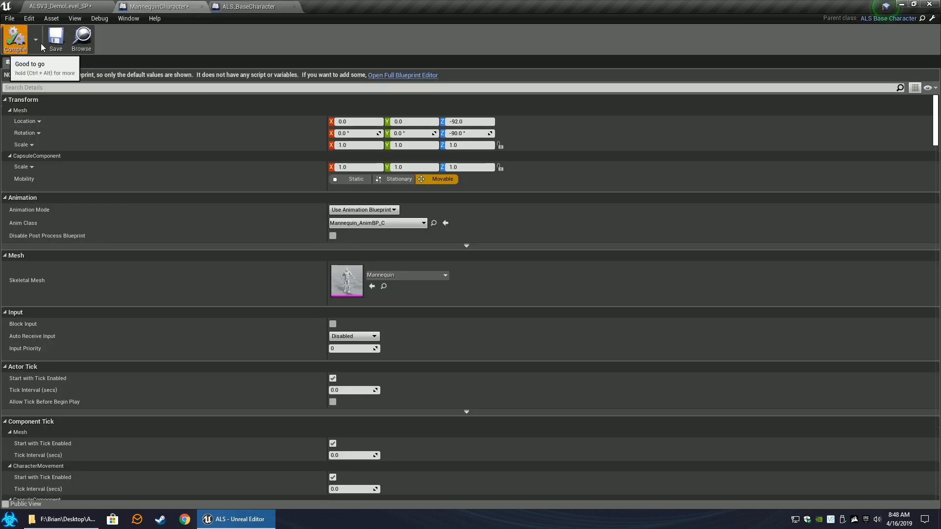
click(56, 39)
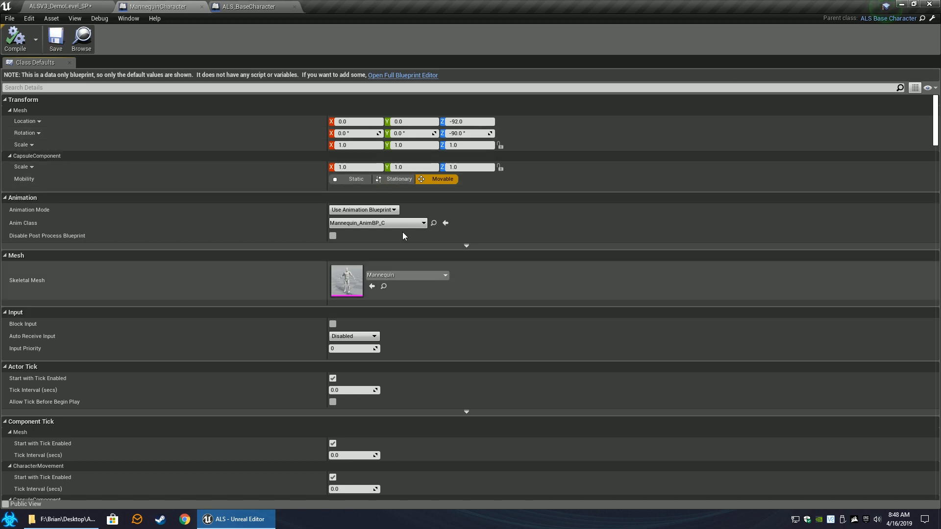
scroll(441, 380, down, 6)
mouse_move(936, 132)
mouse_down()
mouse_move(936, 471)
mouse_move(936, 122)
mouse_up()
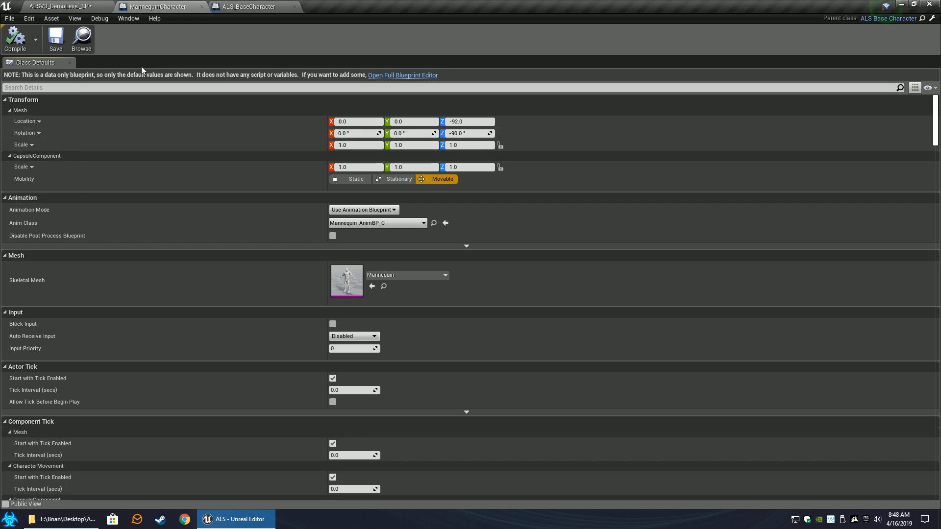
- Close the MannequinCharacter and ALS_BaseCharacter editors and open the AdvancedLocomotionV3 Blueprints folder
click(201, 8)
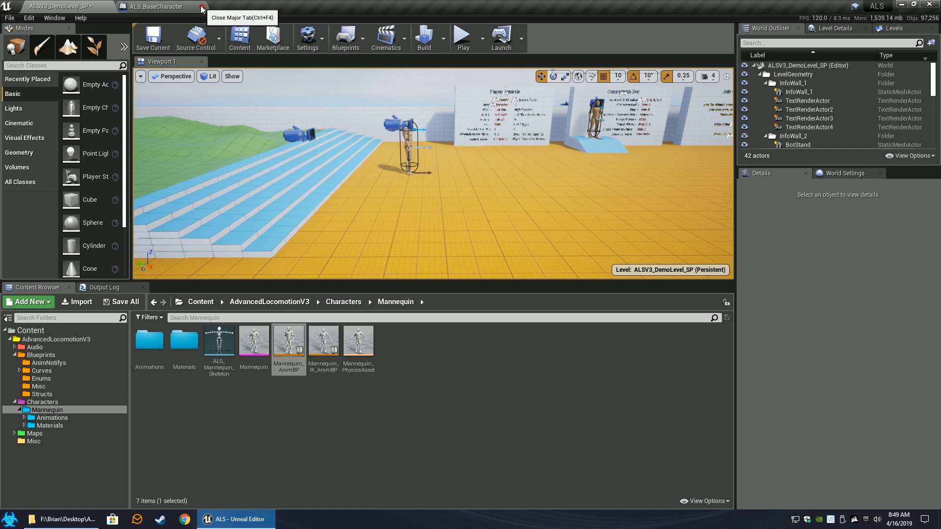
click(201, 7)
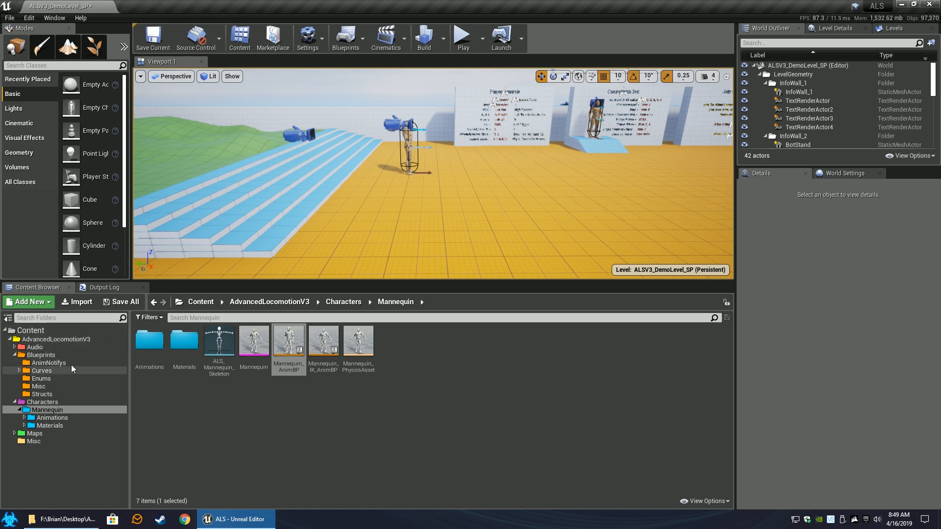
click(47, 356)
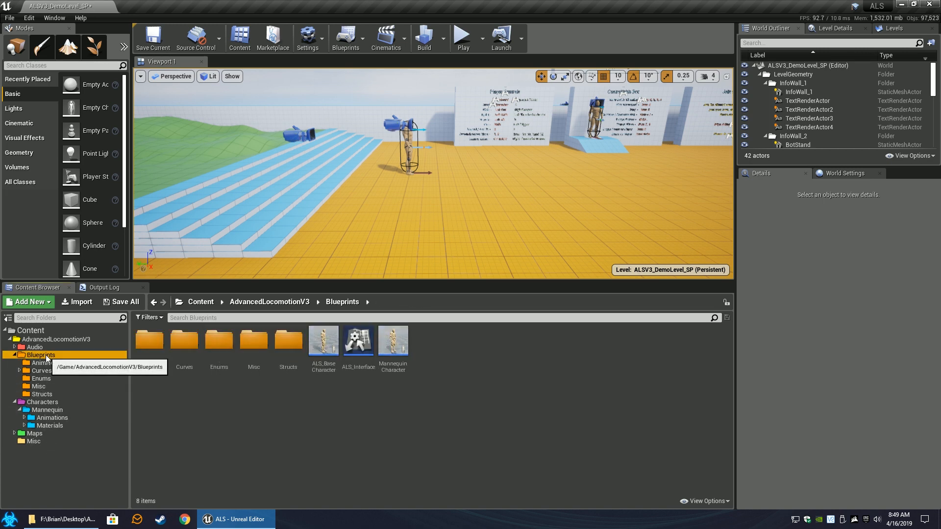
- Fix up the redirectors in the whole Content folder
click(396, 367)
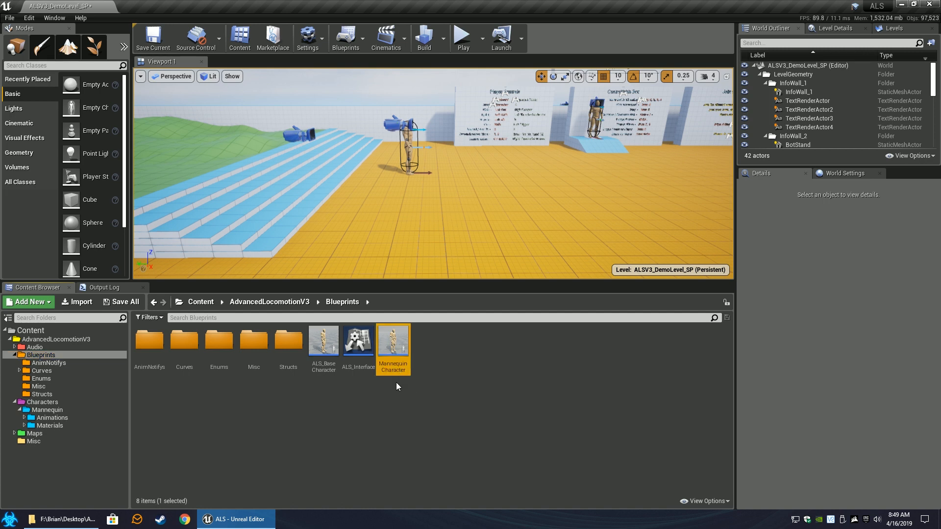
right_click(25, 331)
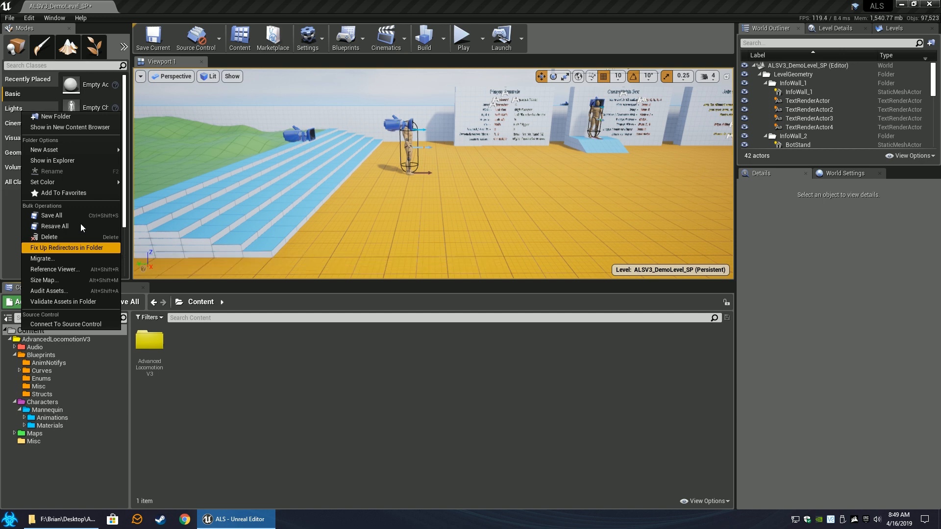
click(54, 249)
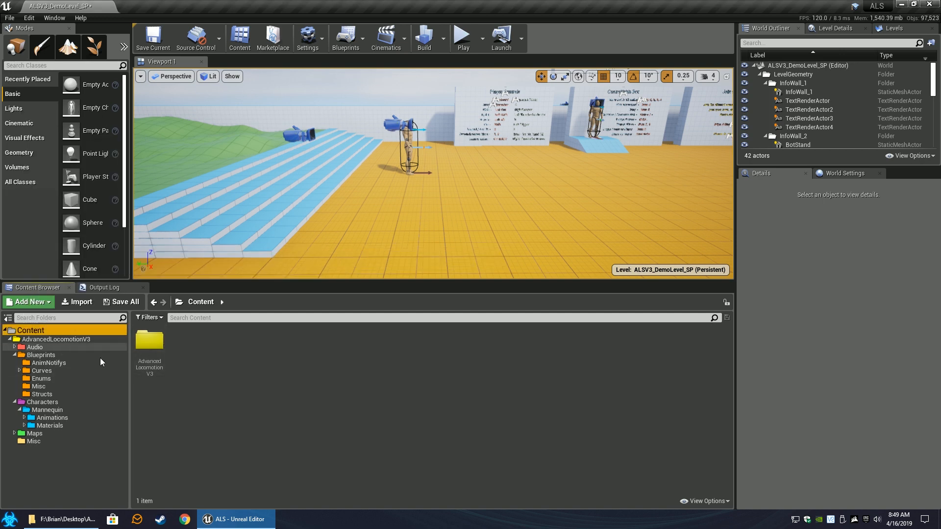
- Start deleting the MannequinCharacter blueprint from the Blueprints folder and review the assets that reference it and the available replacement asset
click(39, 355)
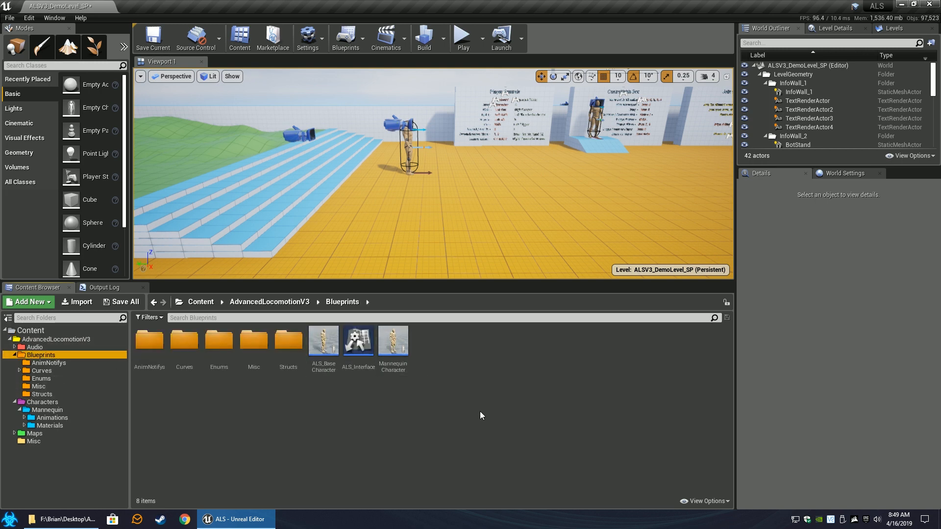
click(457, 382)
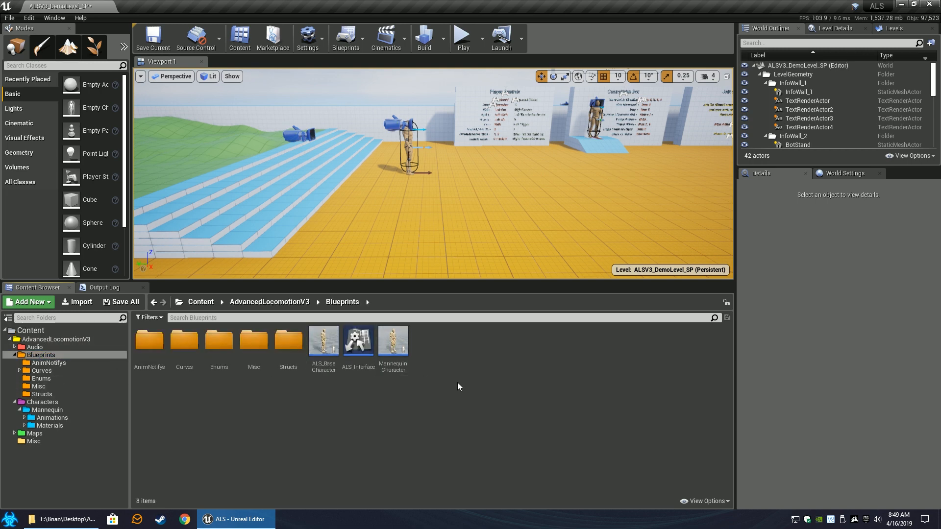
click(395, 345)
key(Delete)
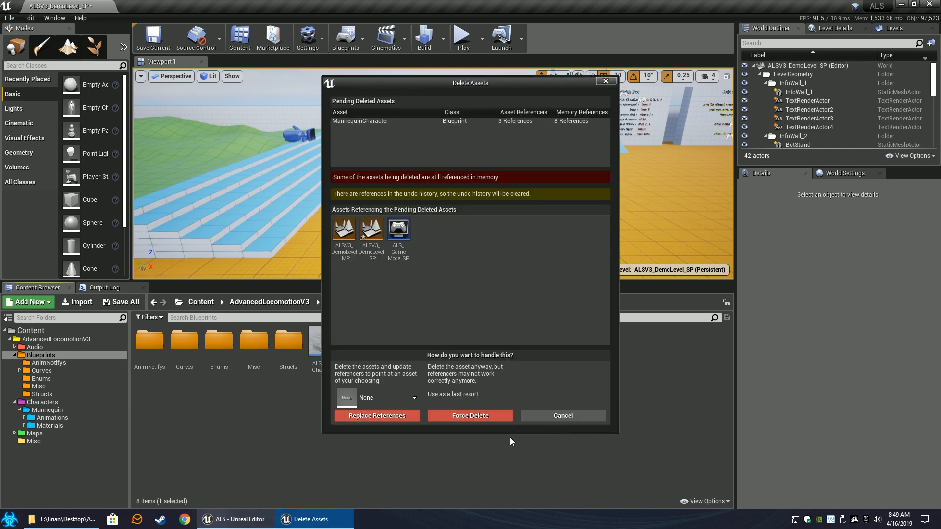
click(404, 397)
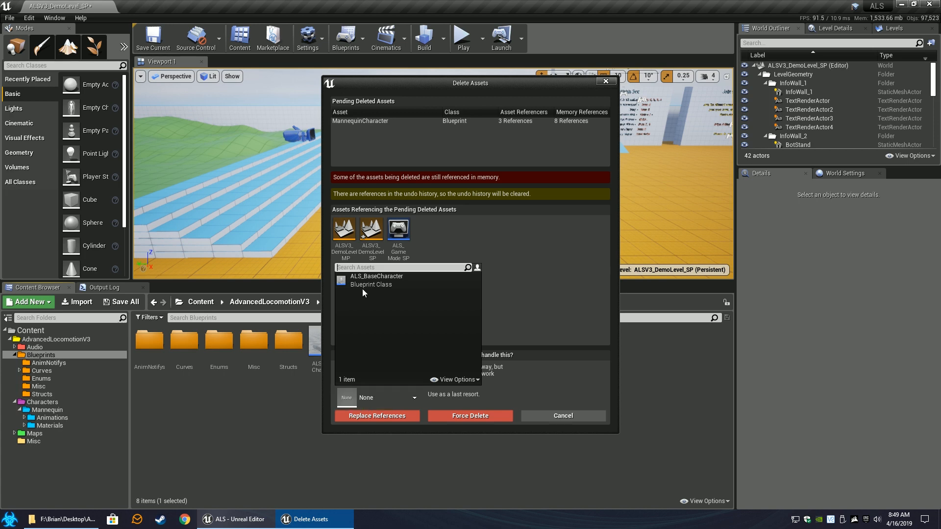
click(587, 316)
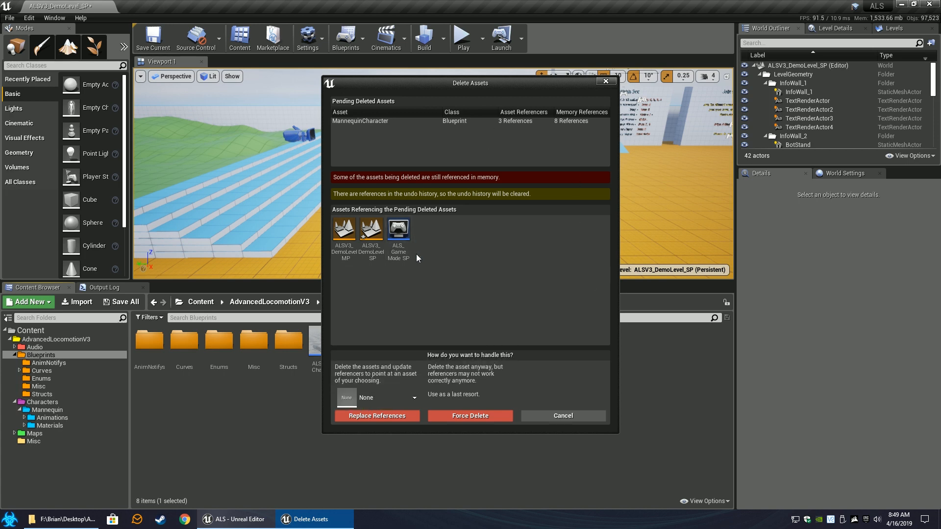
drag(466, 83, 538, 82)
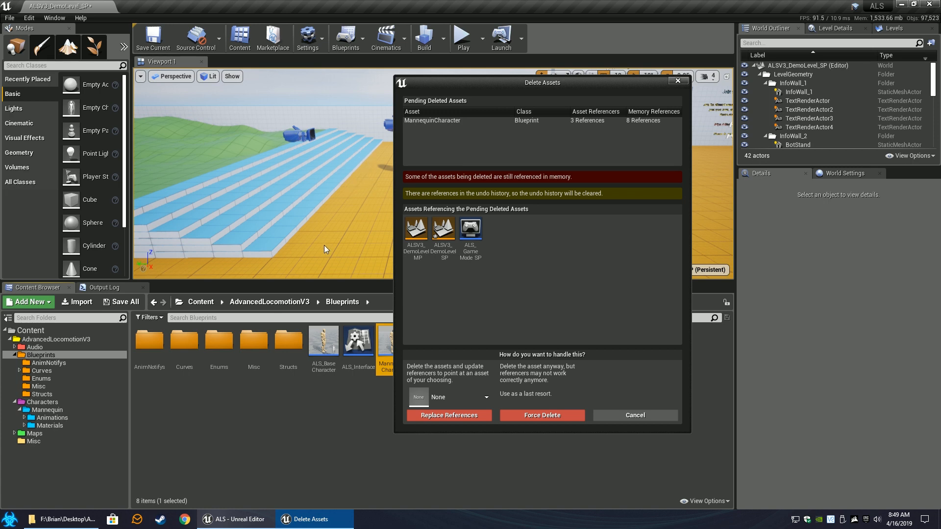
drag(510, 90, 663, 92)
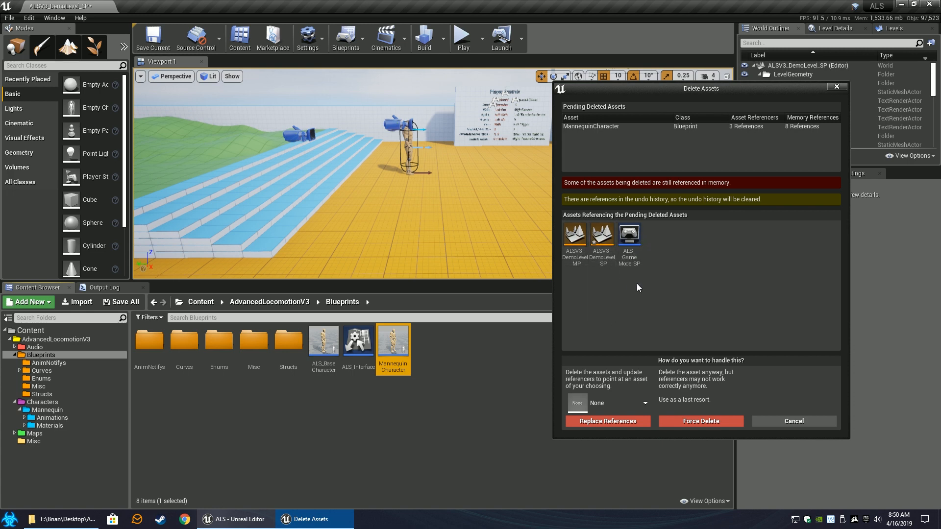
- Delete MannequinCharacter by replacing all its references with ALS_BaseCharacter, and dismiss the resulting message
click(610, 399)
click(609, 287)
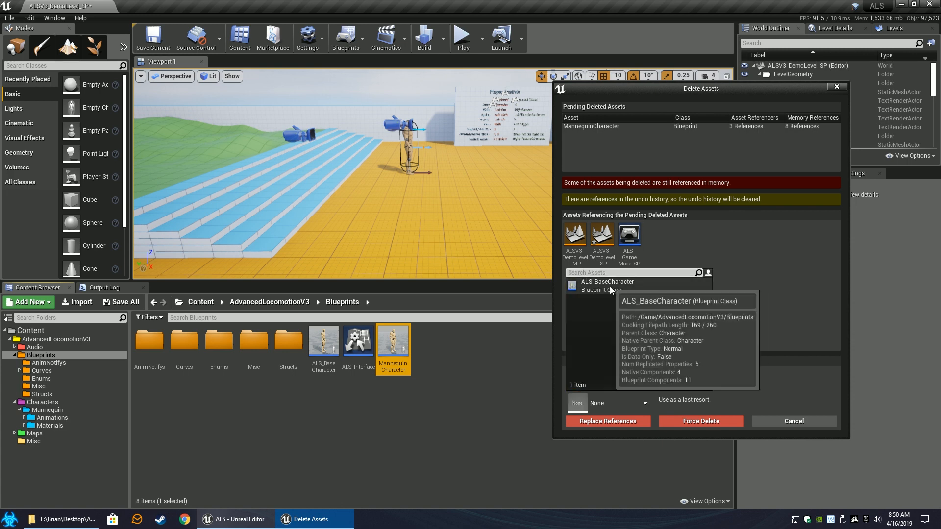
click(606, 422)
click(528, 295)
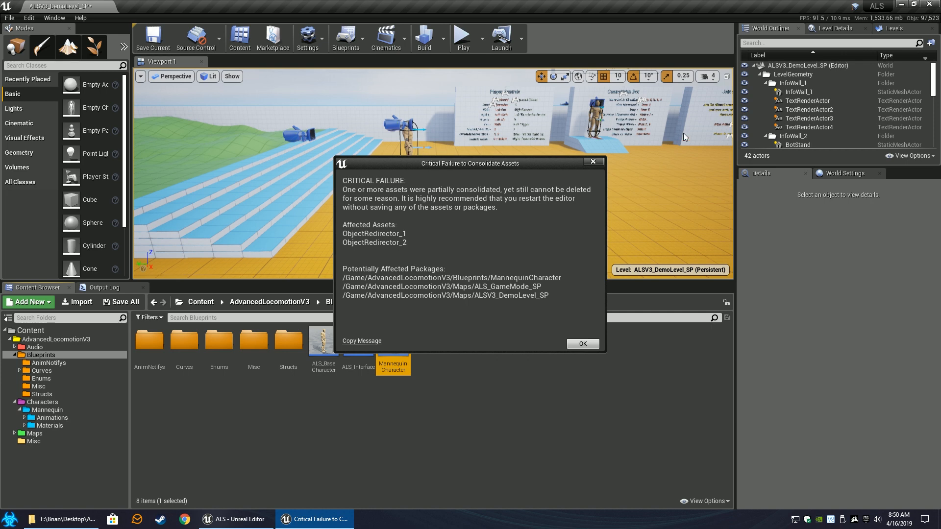
click(583, 344)
- Fix up the Content folder's redirectors again, then restart the editor by reopening ALS.uproject from the ALS project folder
right_click(31, 330)
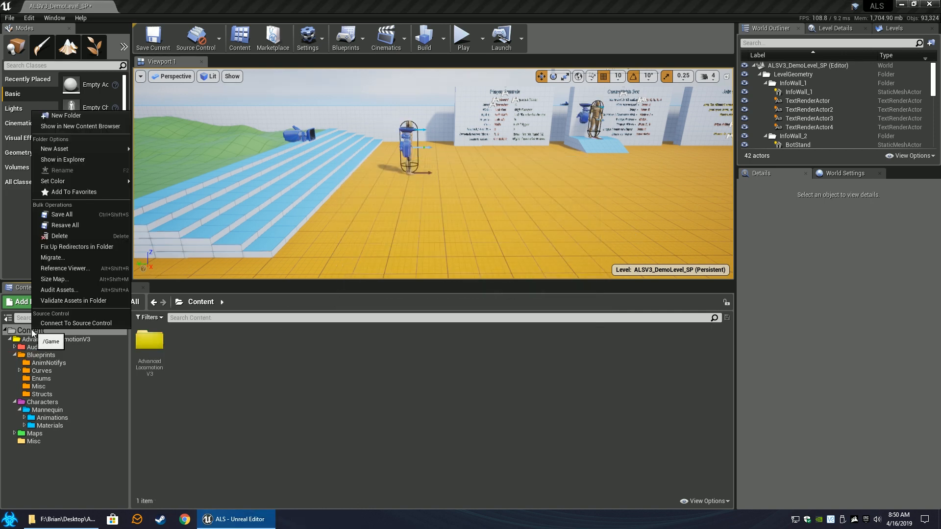
click(100, 245)
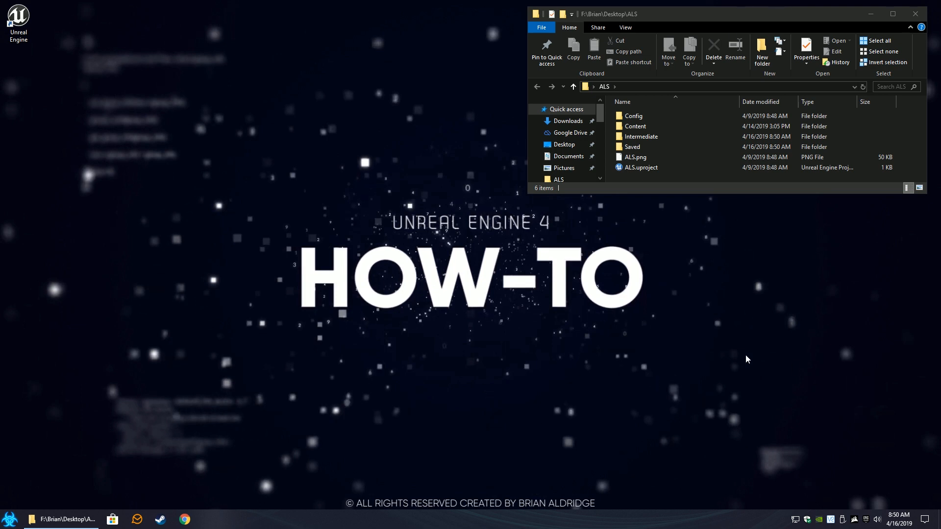
double_click(637, 167)
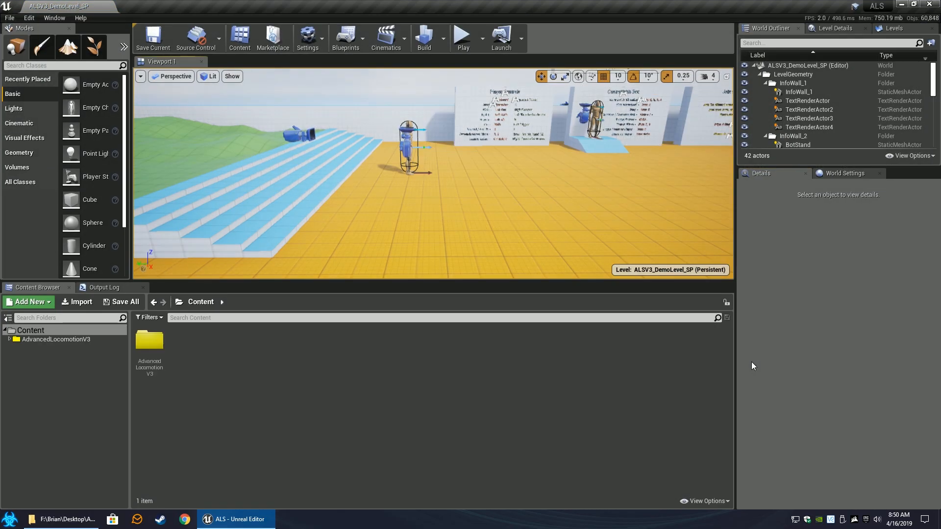
- Expand AdvancedLocomotionV3 in the reopened project and fix up redirectors in the Content folder once more
double_click(30, 339)
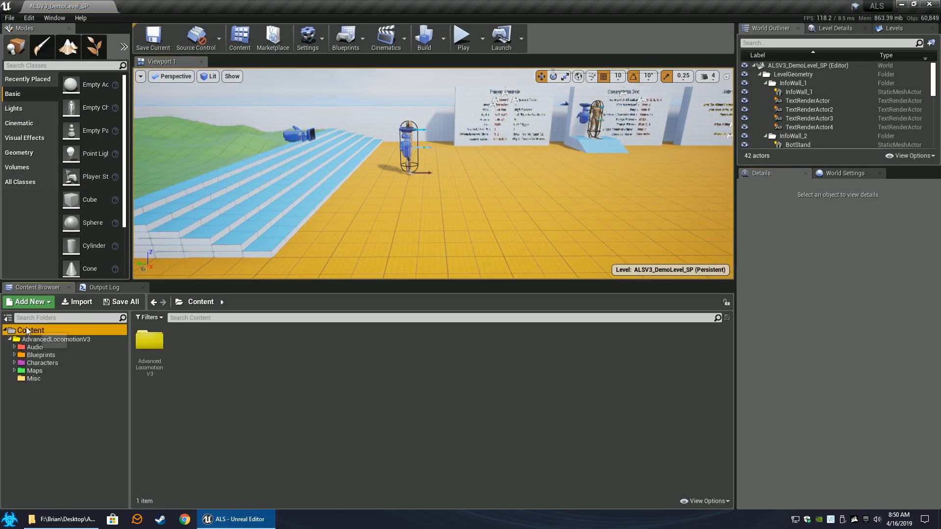
right_click(27, 339)
click(97, 247)
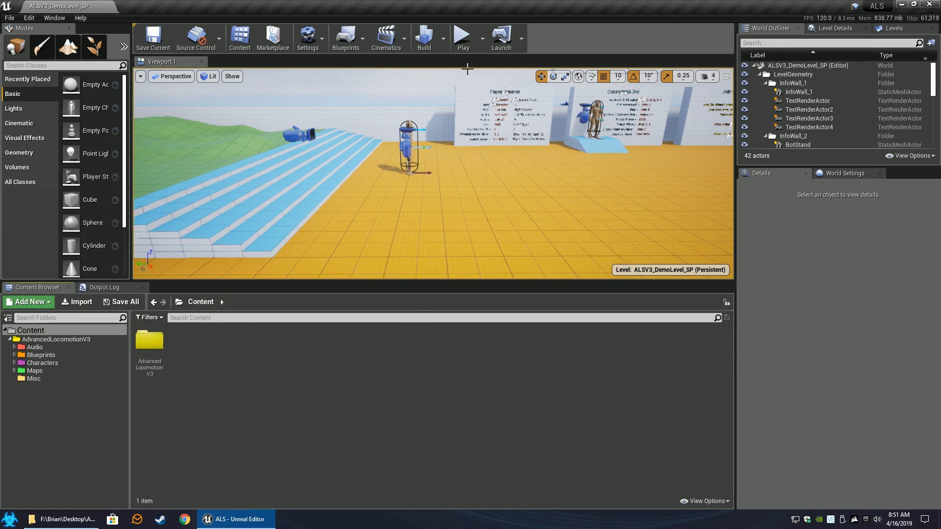
- Play-test ALSV3_DemoLevel_SP despite the compiler error by running and jumping with the mannequin toward the info walls, and end the session
click(464, 39)
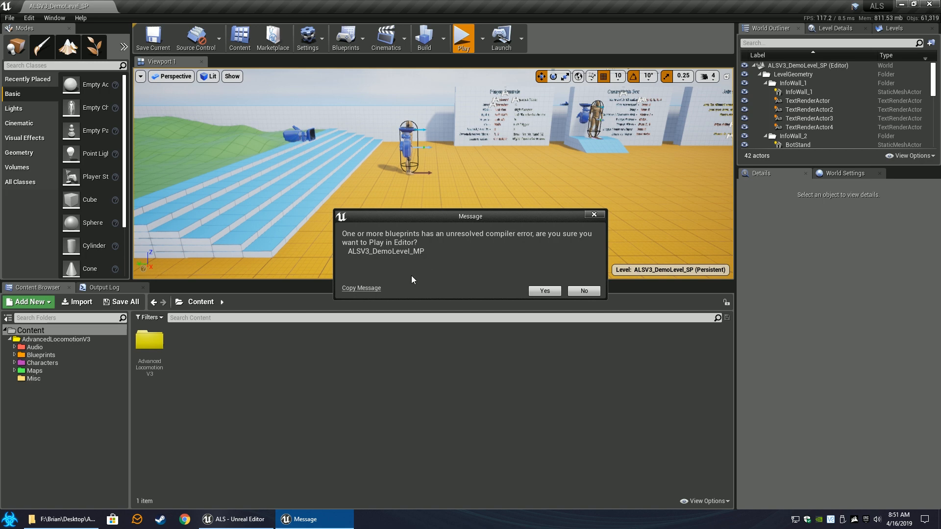
click(545, 291)
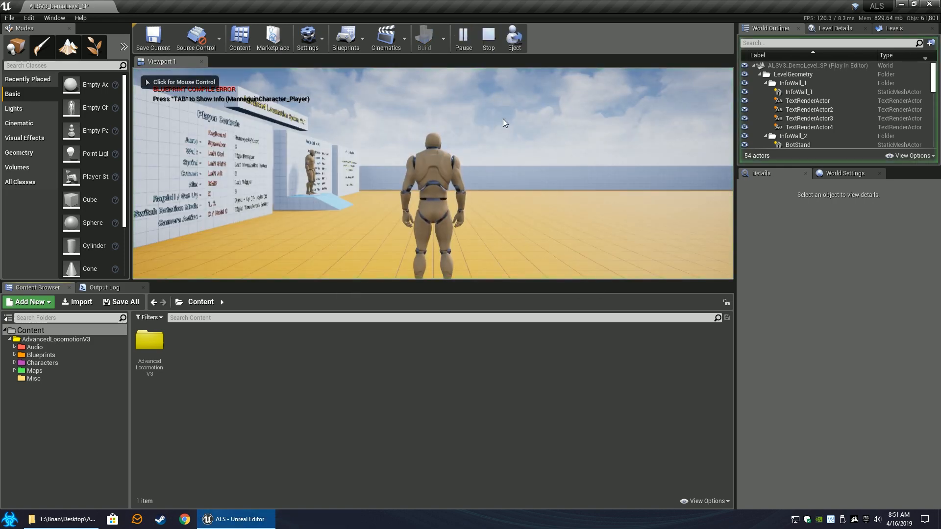
click(503, 119)
key(w)
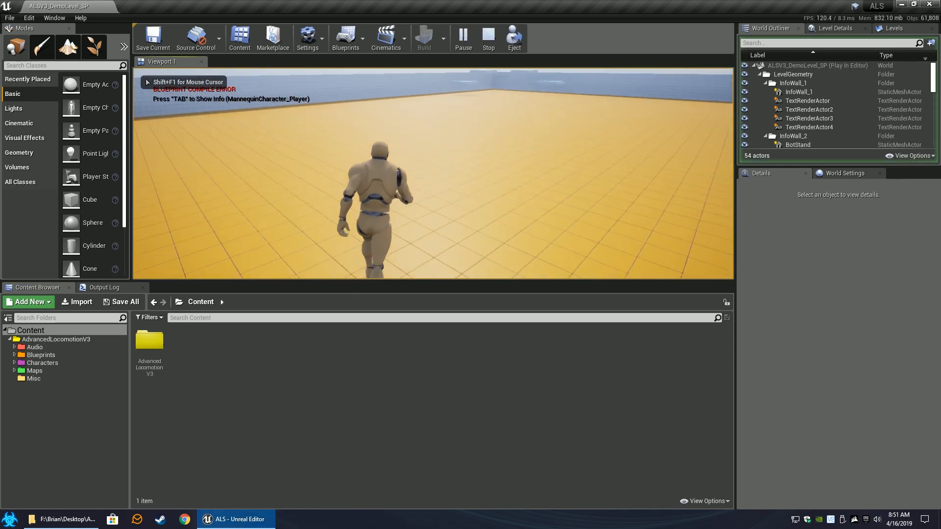
key(w)
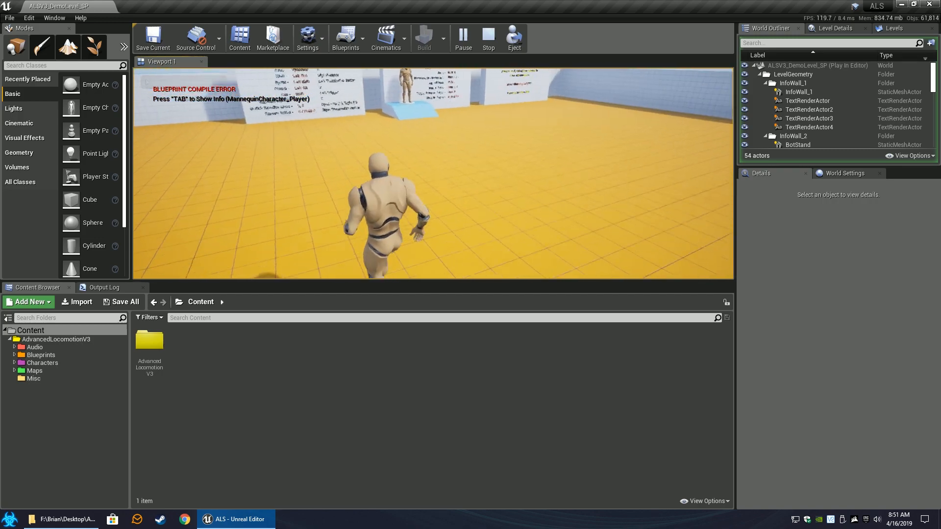
key(w)
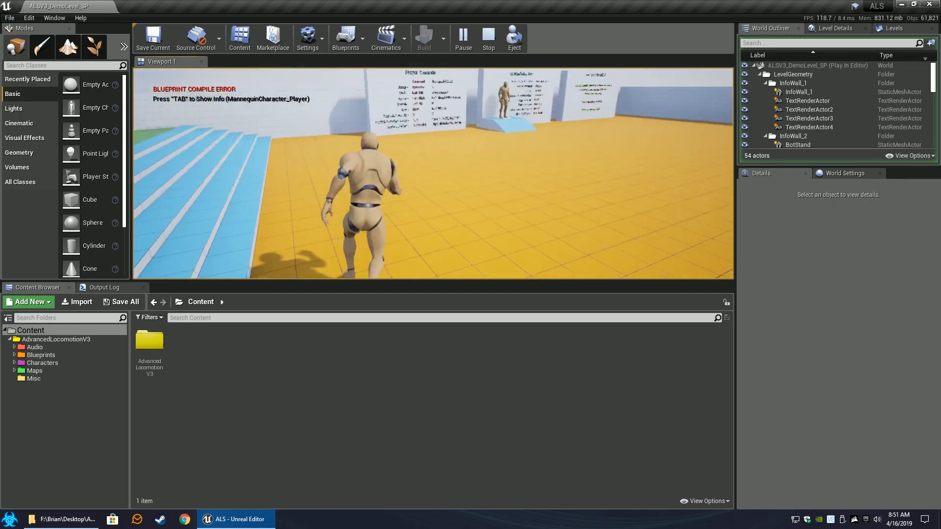
key(w)
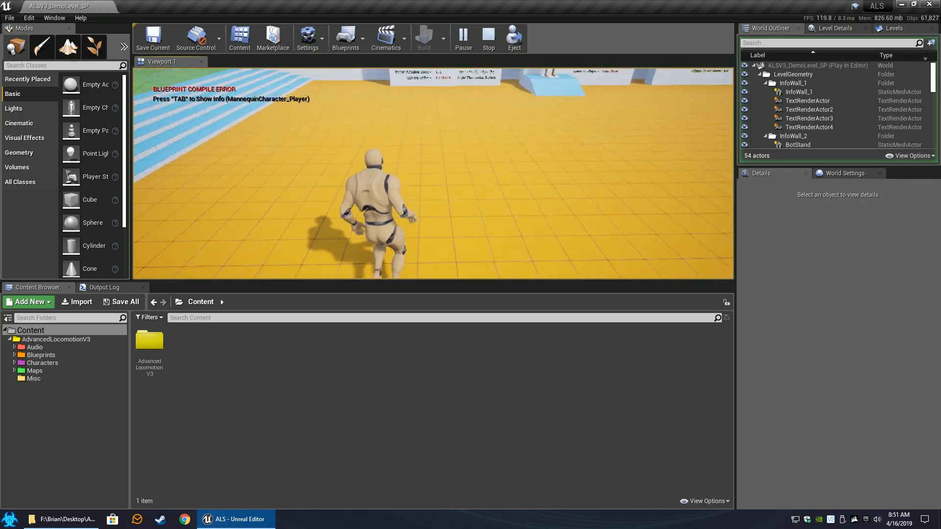
key(w)
key(space)
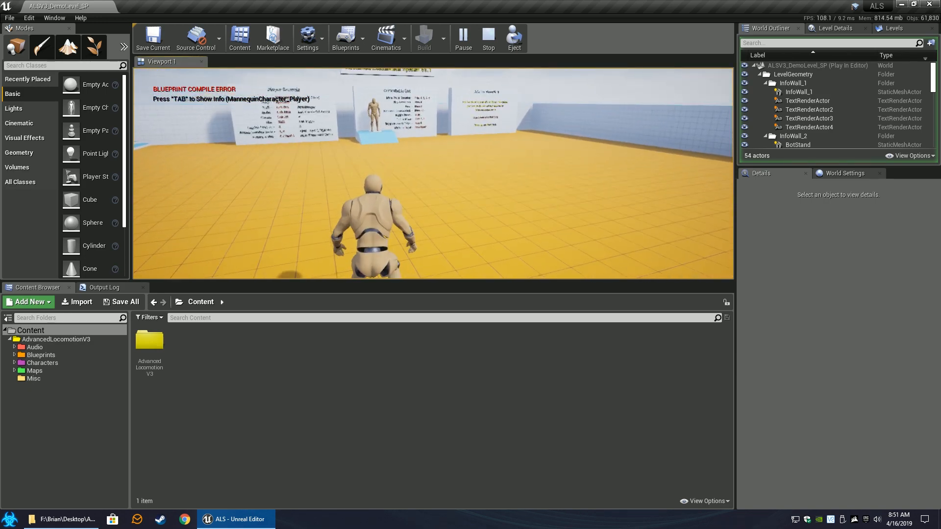
key(w)
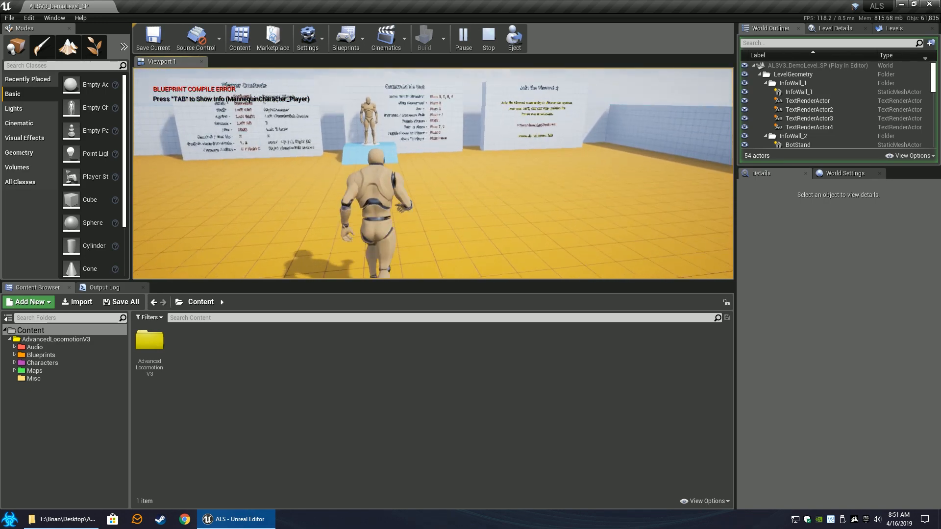
key(w)
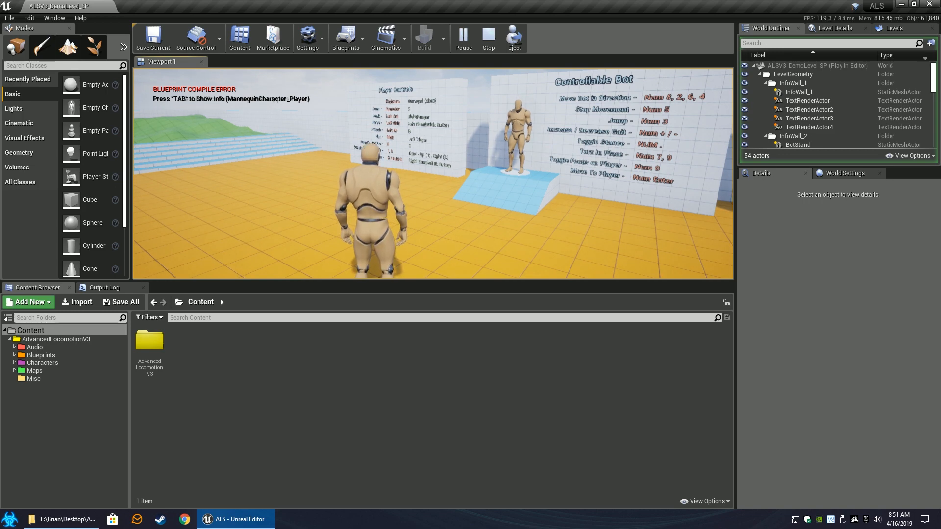
key(s)
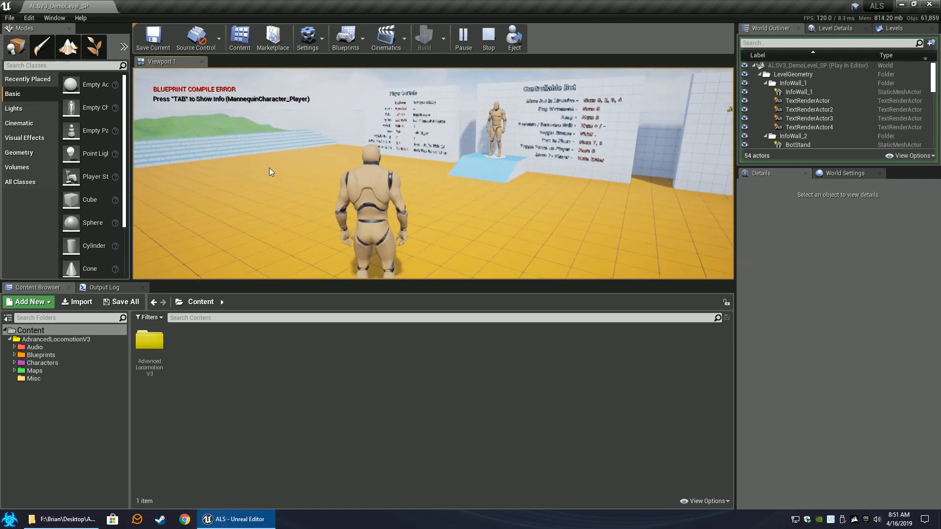
key(Escape)
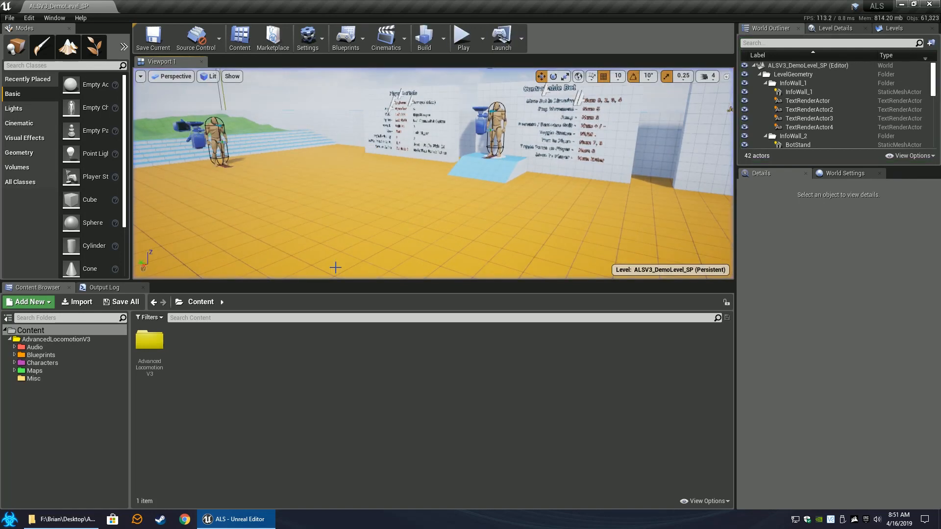
- Open the ALSV3_DemoLevel_MP level from the Maps folder, saving its pending changes
click(35, 371)
click(414, 417)
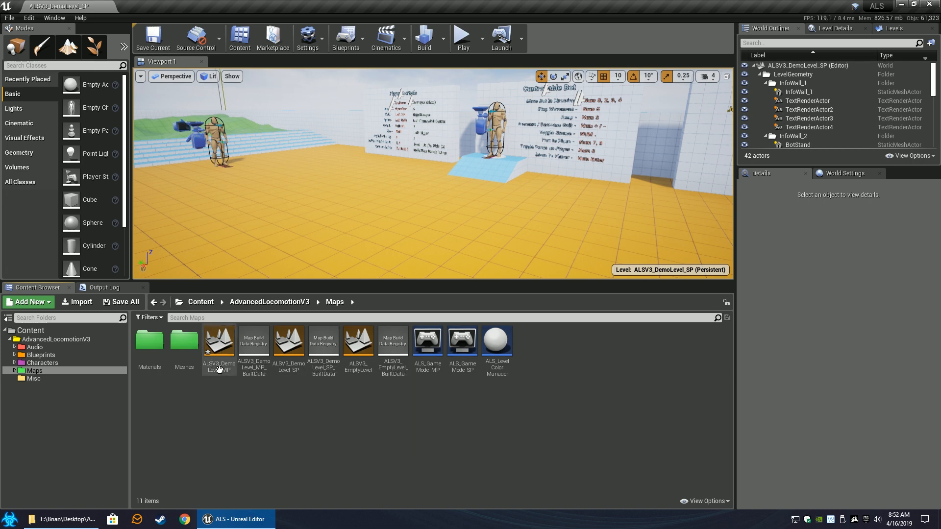
double_click(221, 346)
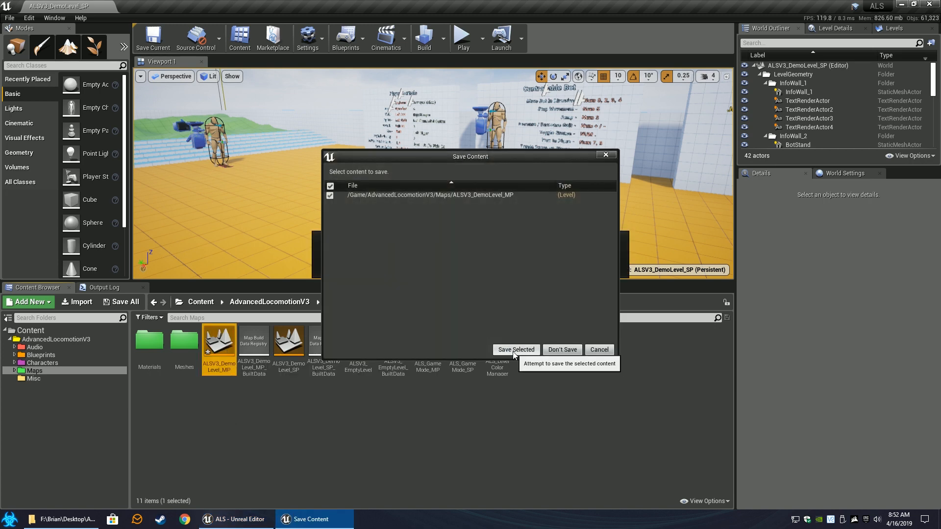
click(515, 350)
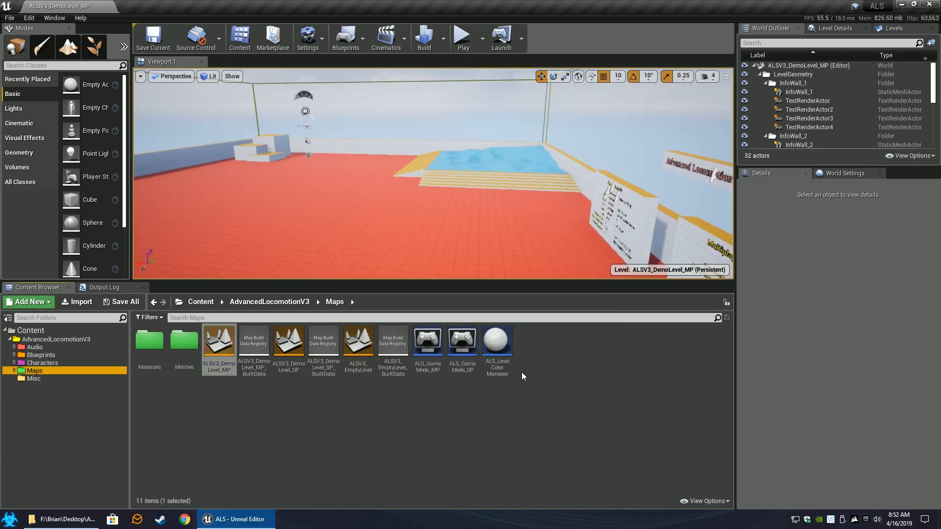
- Open the level blueprint of ALSV3_DemoLevel_MP and inspect the full Event BeginPlay node network in its event graph
right_drag(390, 101, 411, 67)
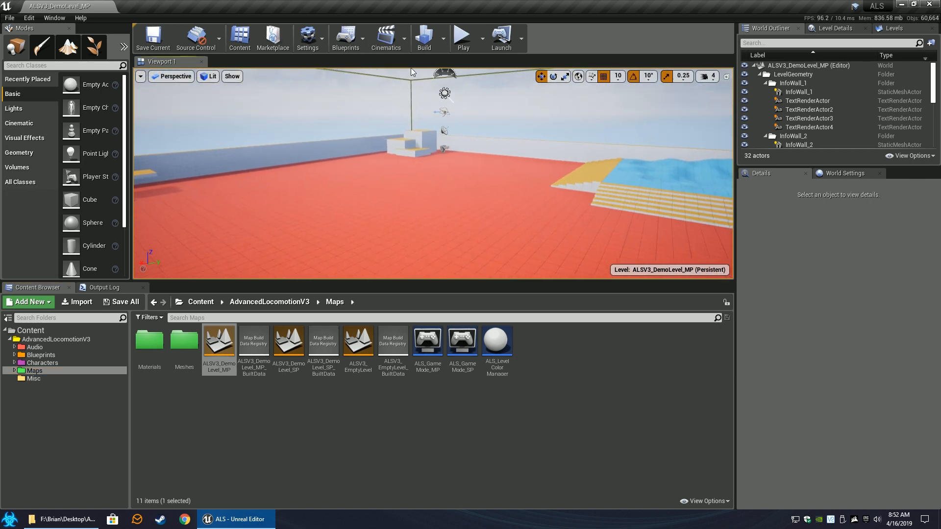
click(358, 42)
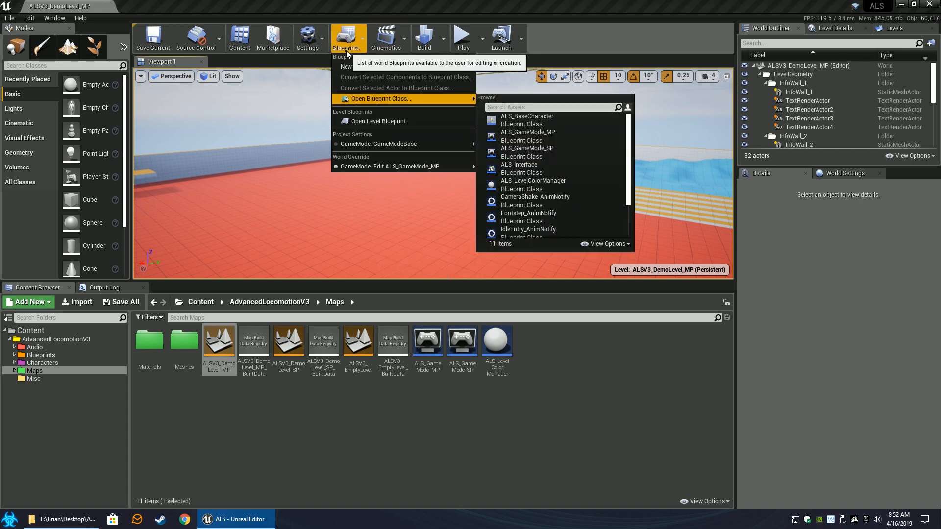
click(375, 125)
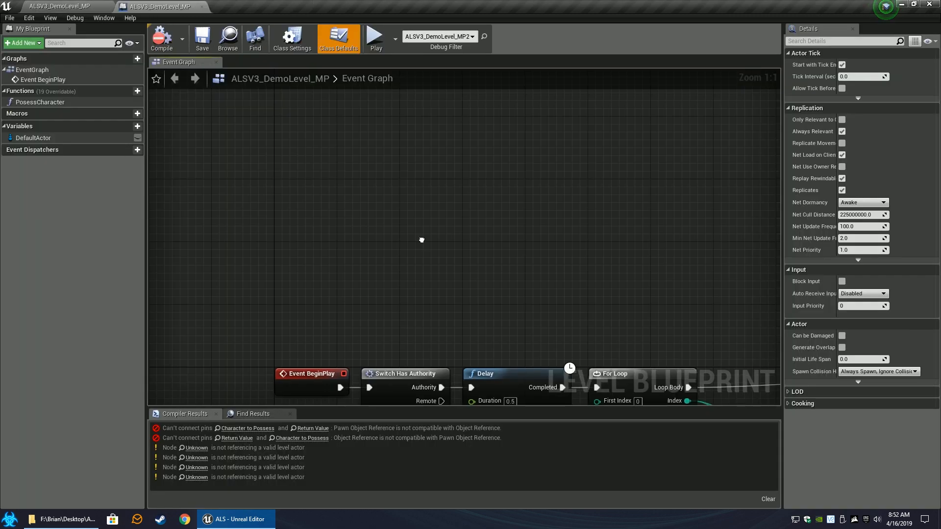
right_drag(422, 240, 383, 176)
scroll(397, 202, down, 4)
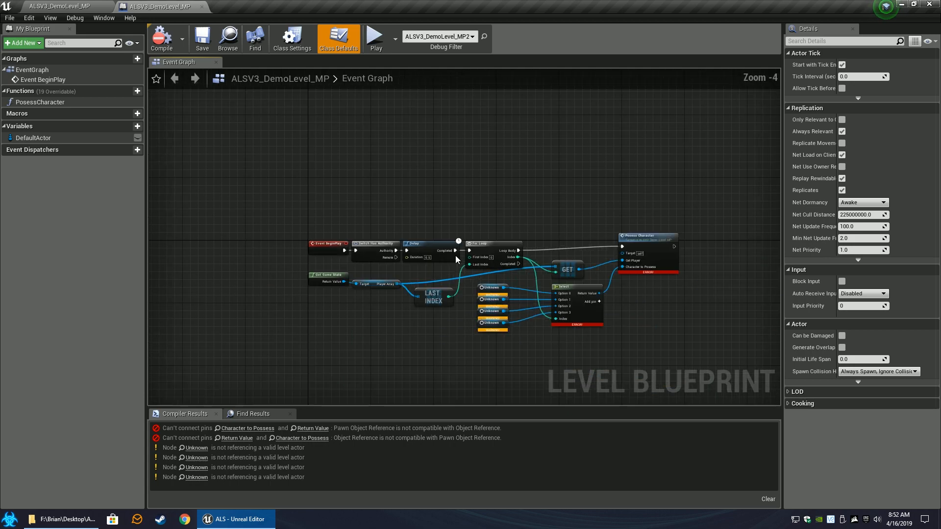
- Check the Unknown actor references feeding the Select node, return to the level editor, and open the Blueprints folder containing ALS_BaseCharacter
scroll(485, 294, up, 3)
scroll(509, 304, up, 1)
right_drag(598, 347, 608, 307)
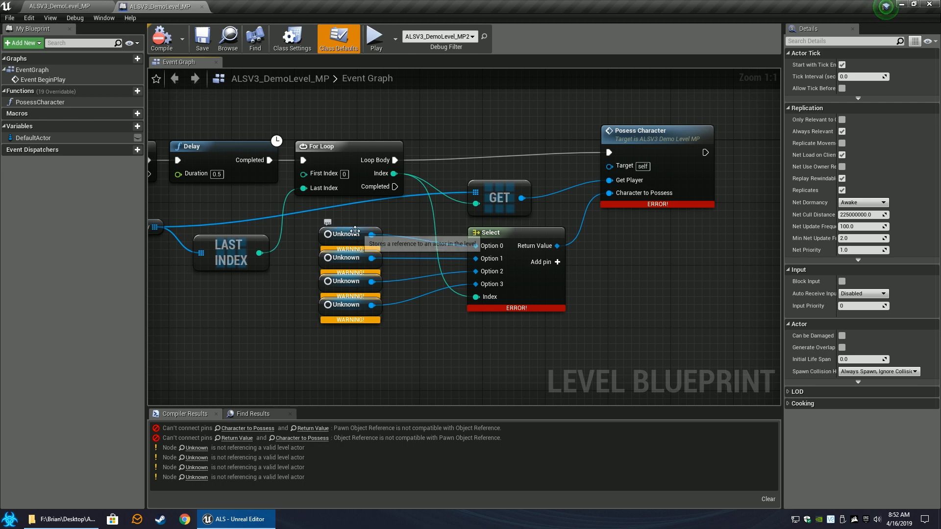
click(89, 4)
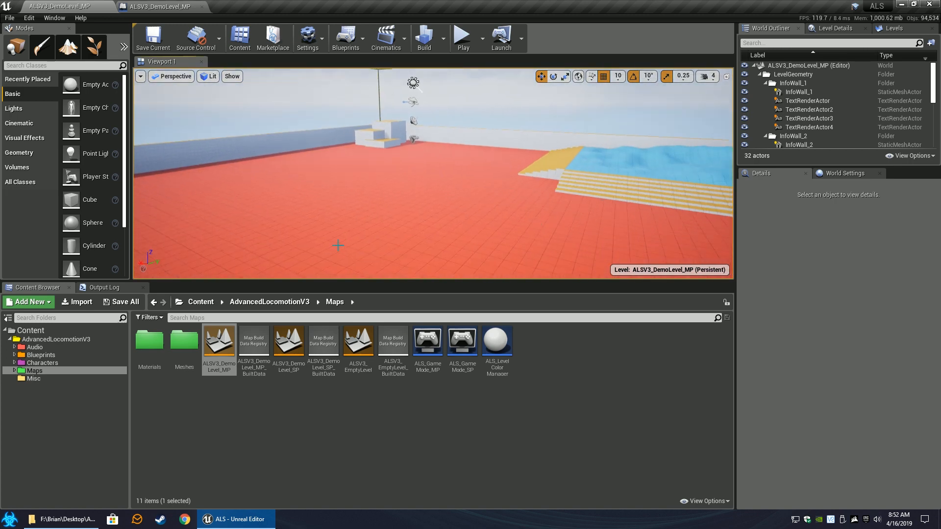
right_drag(382, 196, 440, 228)
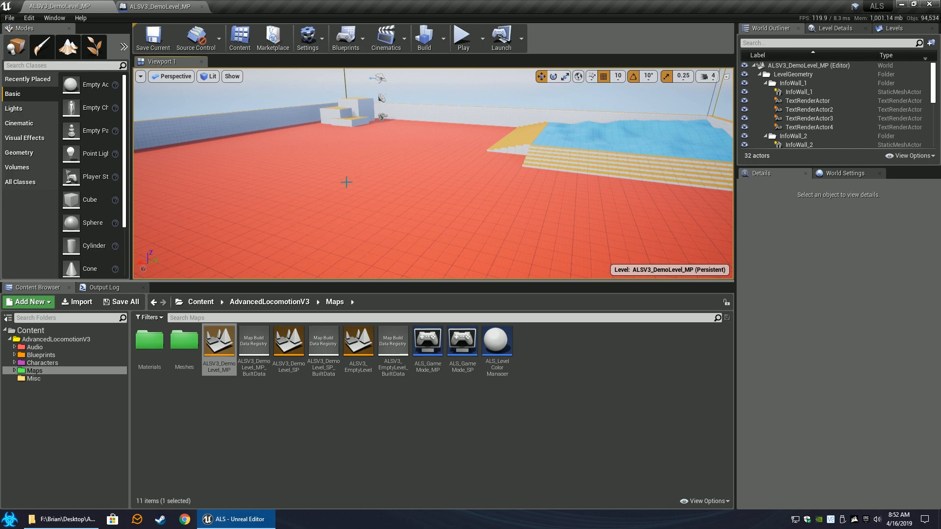
click(43, 363)
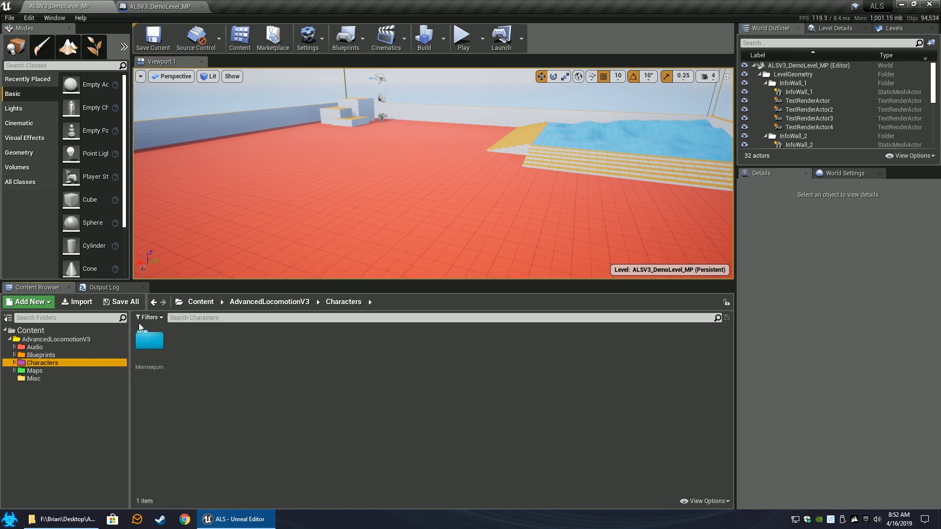
click(45, 354)
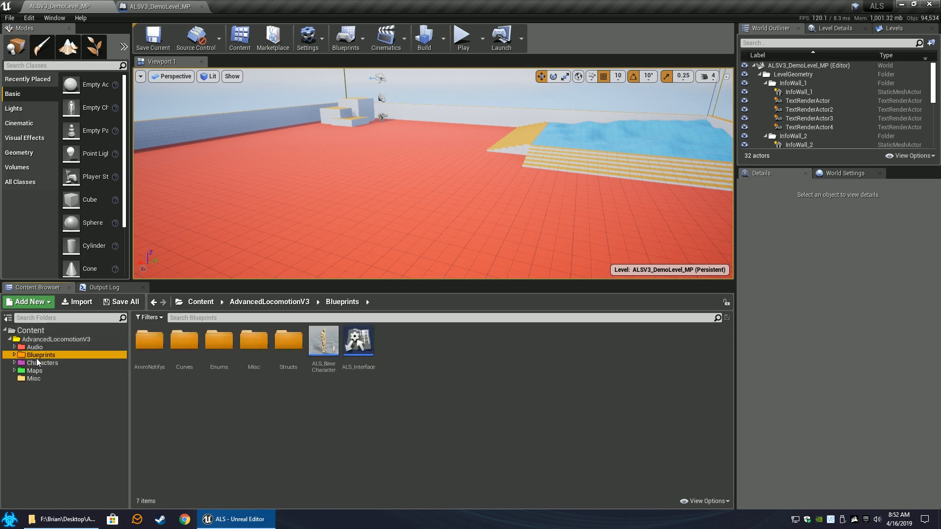
- Place four ALS_BaseCharacter actors on the red floor of the level and move the fourth along Y to -40
drag(324, 341, 332, 171)
drag(326, 343, 343, 156)
right_drag(343, 156, 443, 199)
key(w)
drag(319, 218, 332, 189)
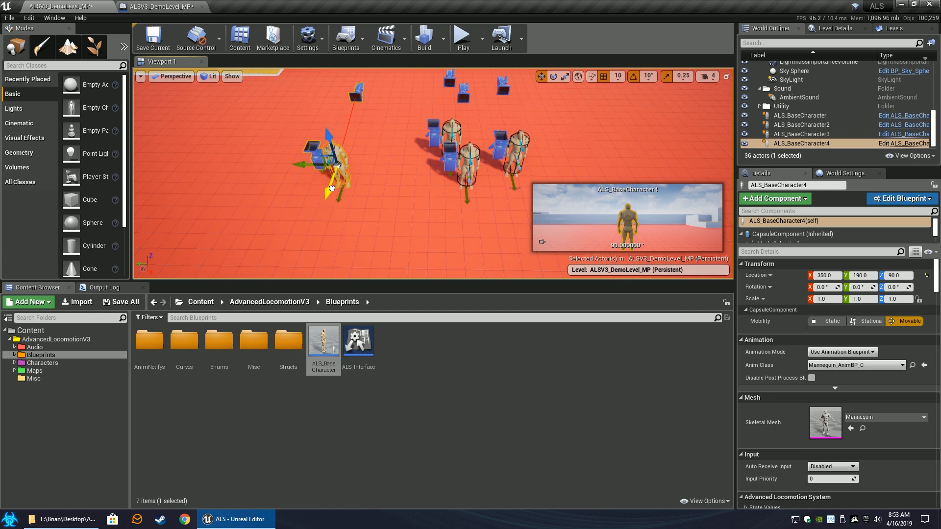
drag(300, 162, 375, 169)
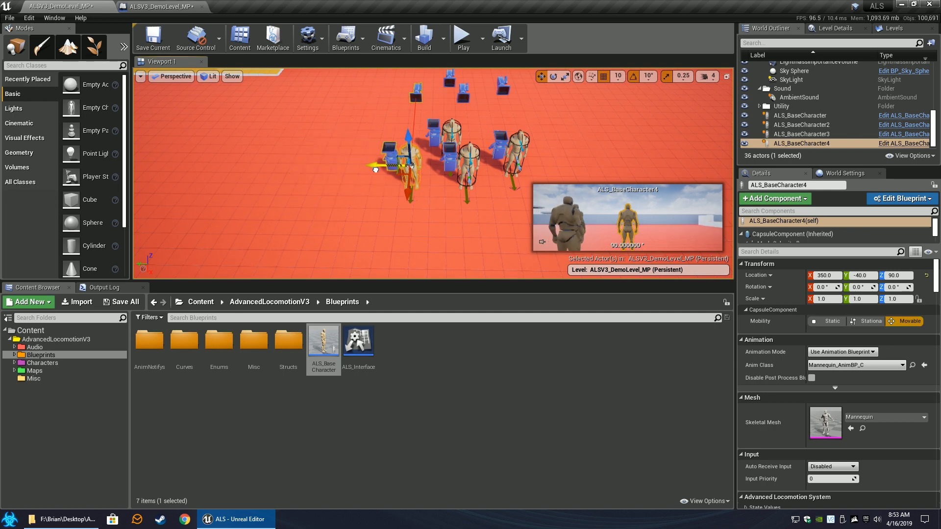
- Add a reference to the first ALS_BaseCharacter actor to the level blueprint's event graph, below the Unknown nodes
click(480, 228)
right_drag(479, 228, 348, 228)
key(d)
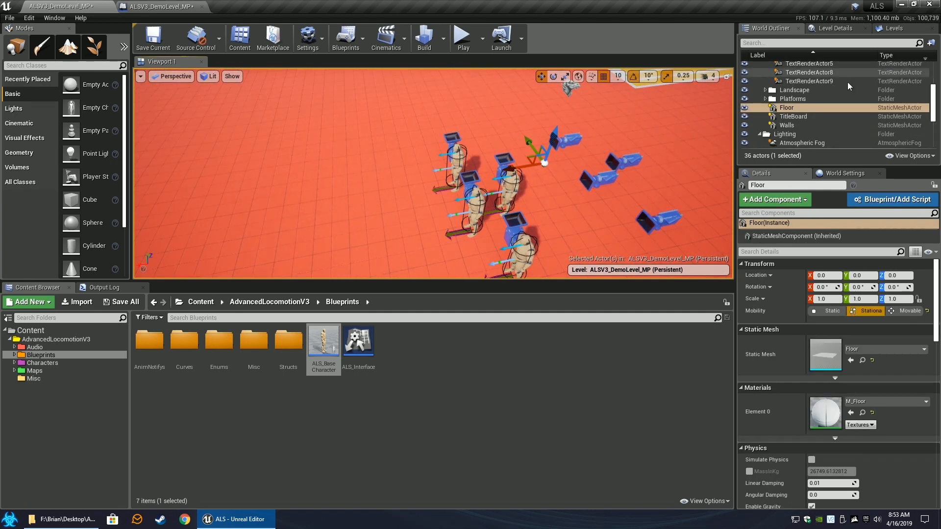
click(518, 180)
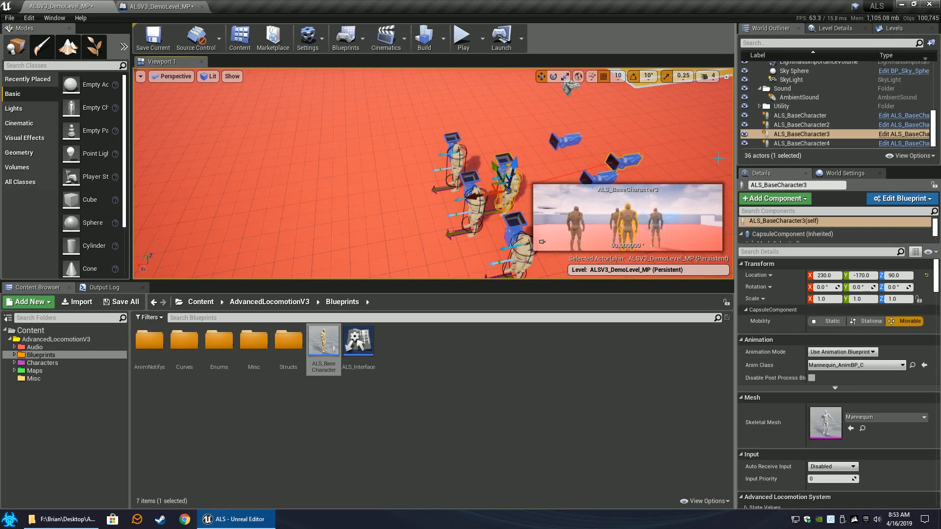
click(804, 115)
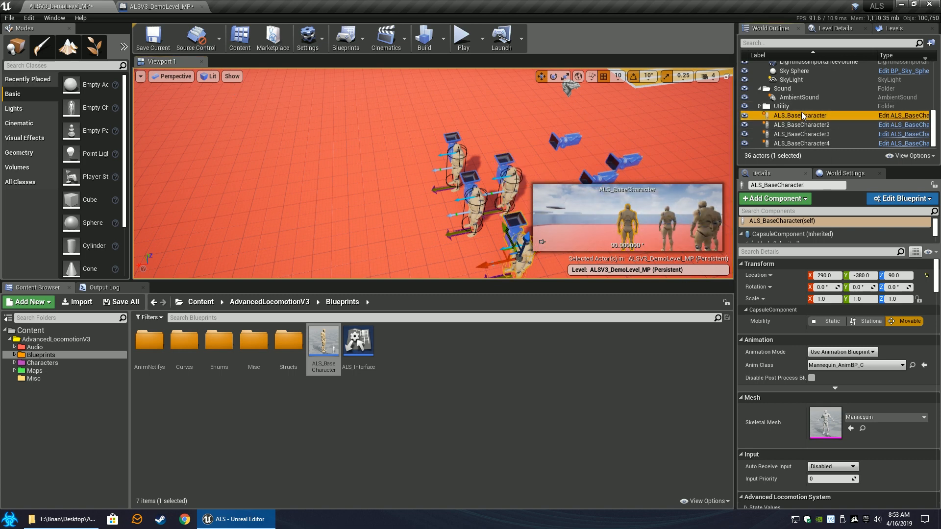
drag(802, 113, 318, 336)
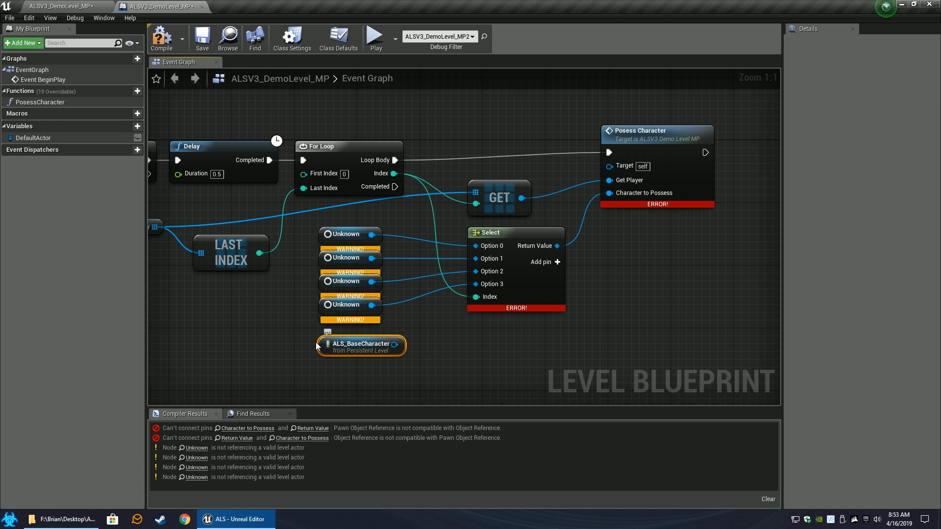
- Add a reference to ALS_BaseCharacter2 to the level blueprint and align it beneath the first character reference
click(64, 6)
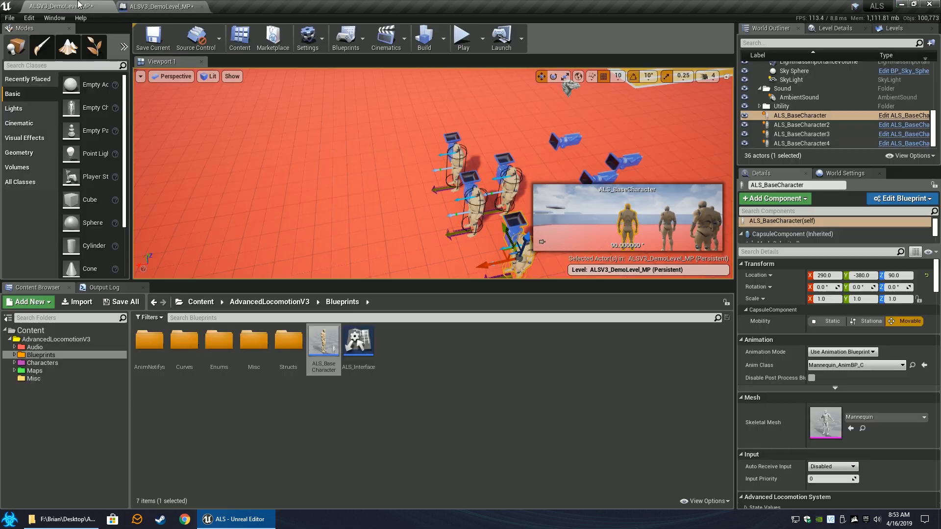
click(803, 125)
drag(543, 121, 315, 336)
drag(316, 375, 317, 363)
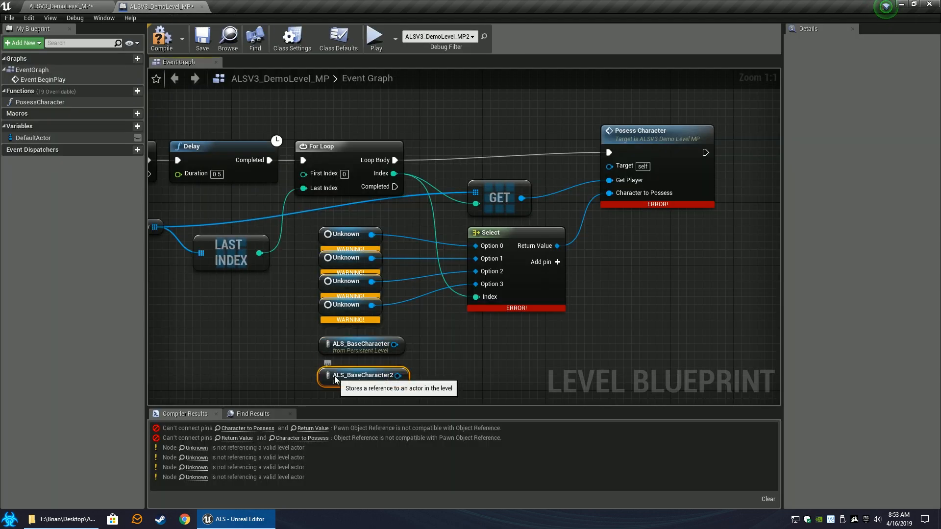
- Add references to ALS_BaseCharacter3 and ALS_BaseCharacter4 to the level blueprint, stacking them beneath the other character references
click(61, 6)
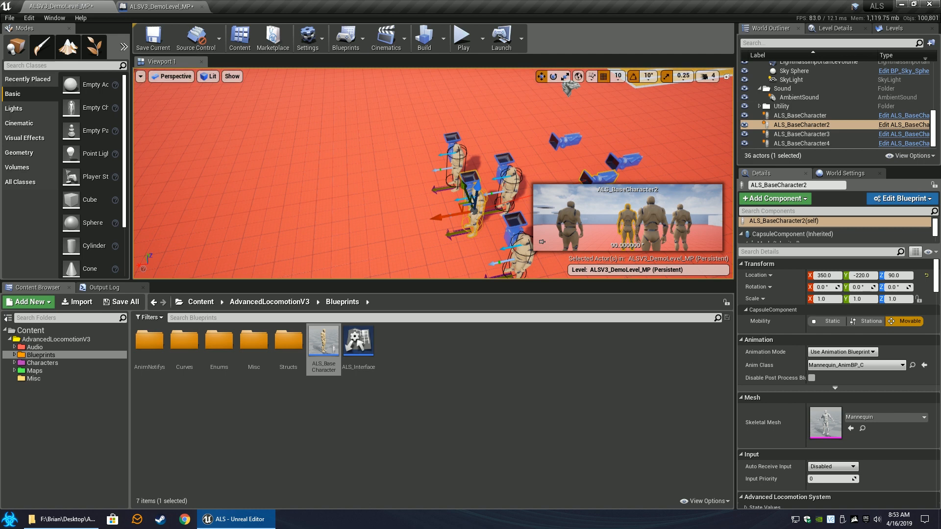
drag(801, 134, 172, 4)
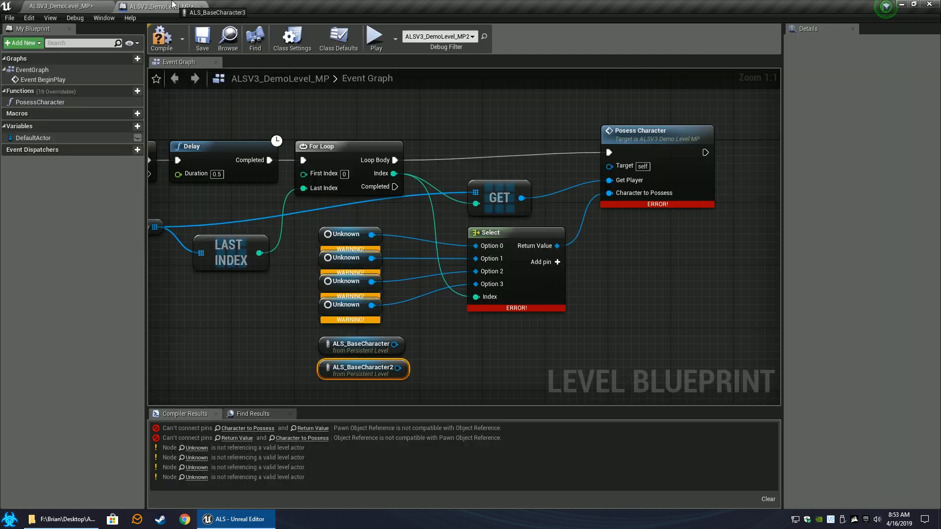
drag(318, 389, 319, 392)
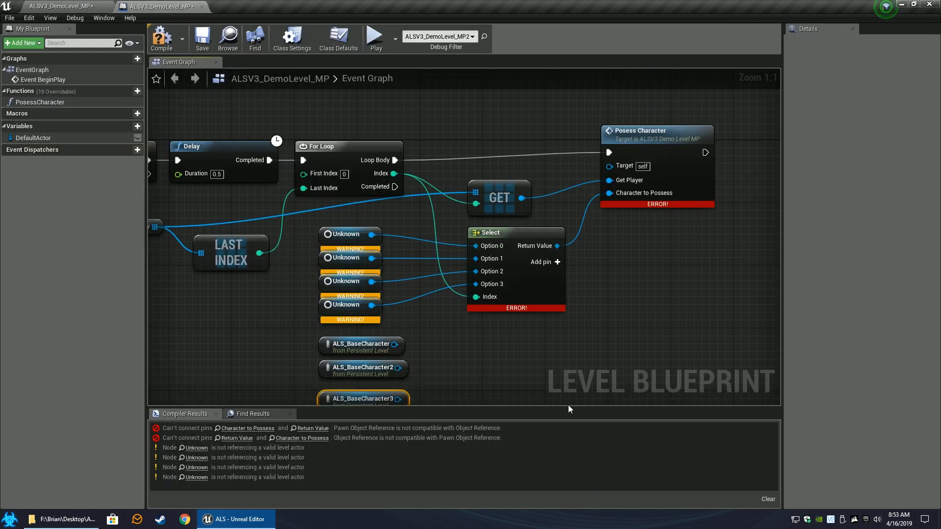
right_drag(284, 400, 270, 314)
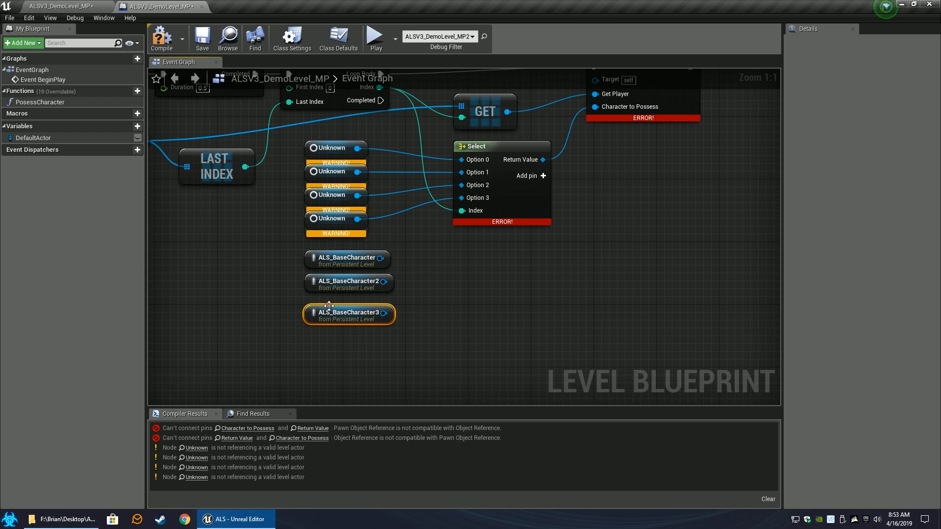
drag(351, 310, 359, 302)
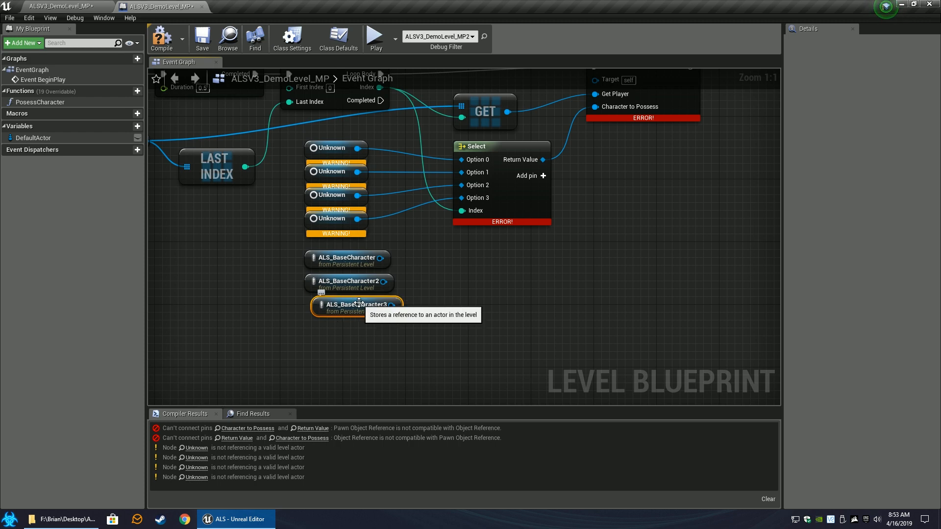
click(95, 6)
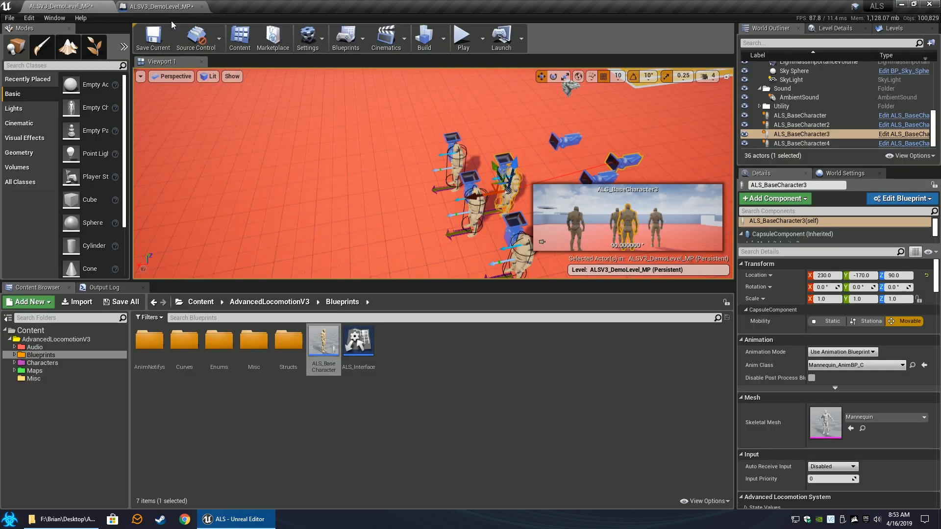
drag(802, 143, 307, 321)
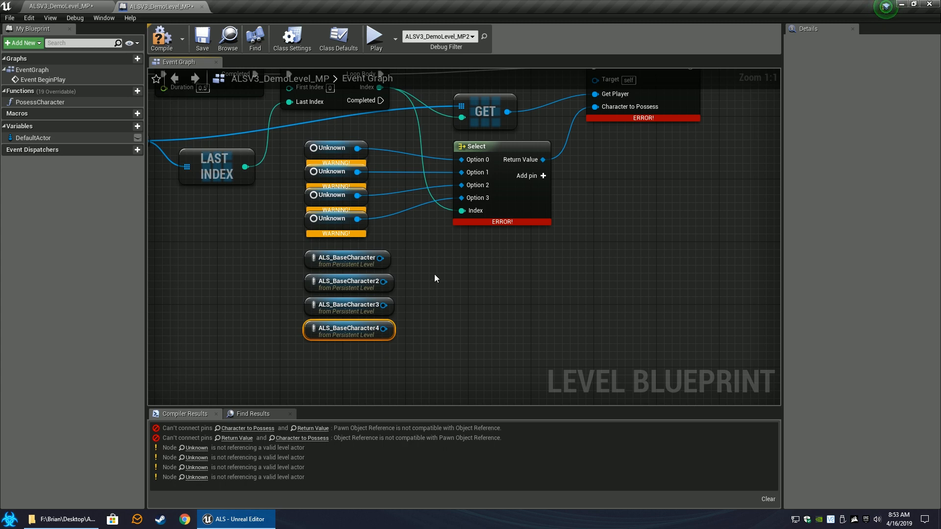
- Create a new Select node from the ALS_BaseCharacter reference below the old one and add two more option pins
drag(381, 258, 468, 161)
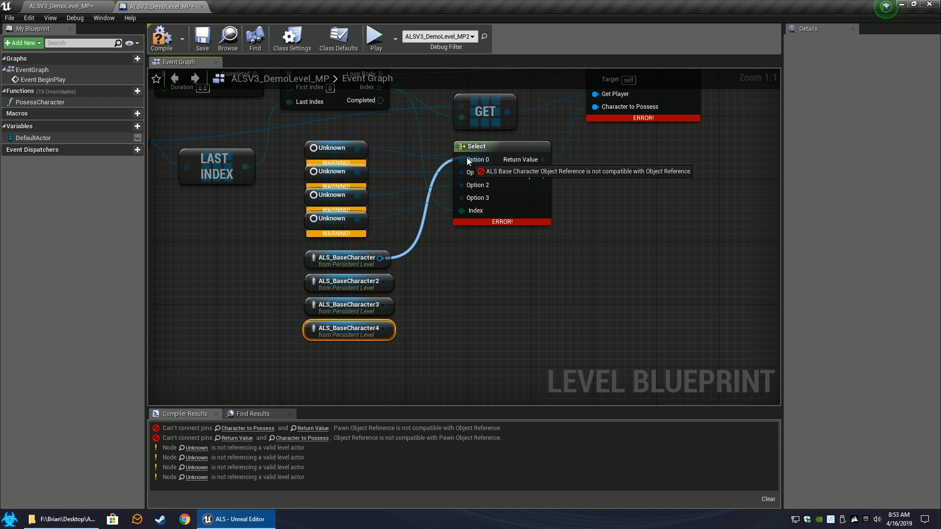
drag(467, 158, 460, 267)
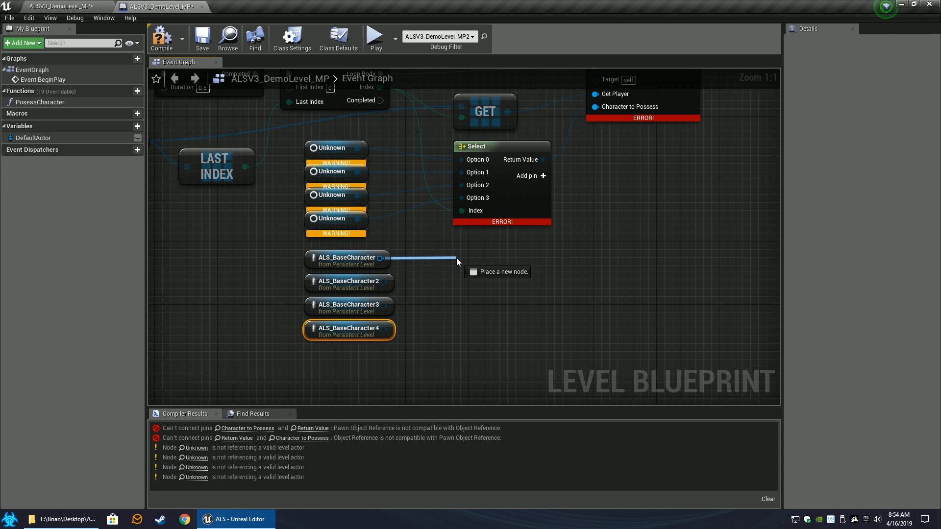
drag(457, 258, 456, 257)
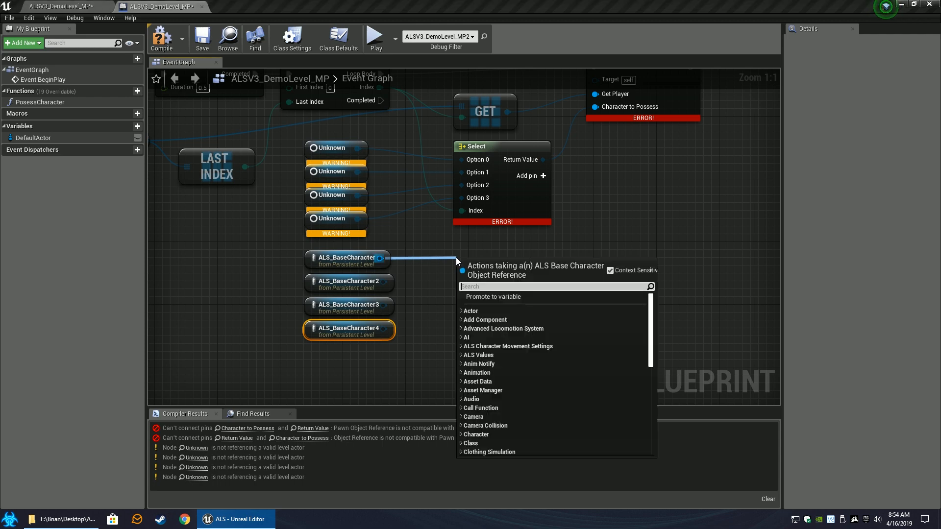
text(select)
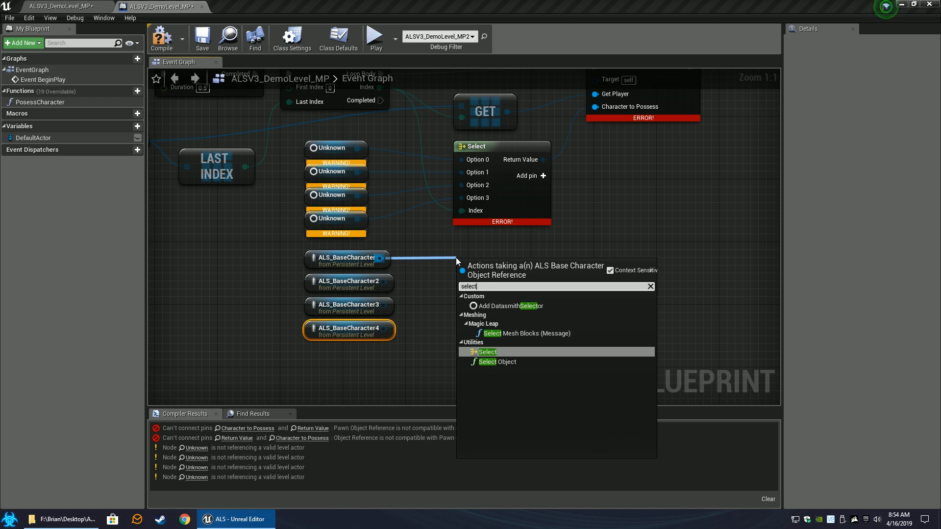
key(Return)
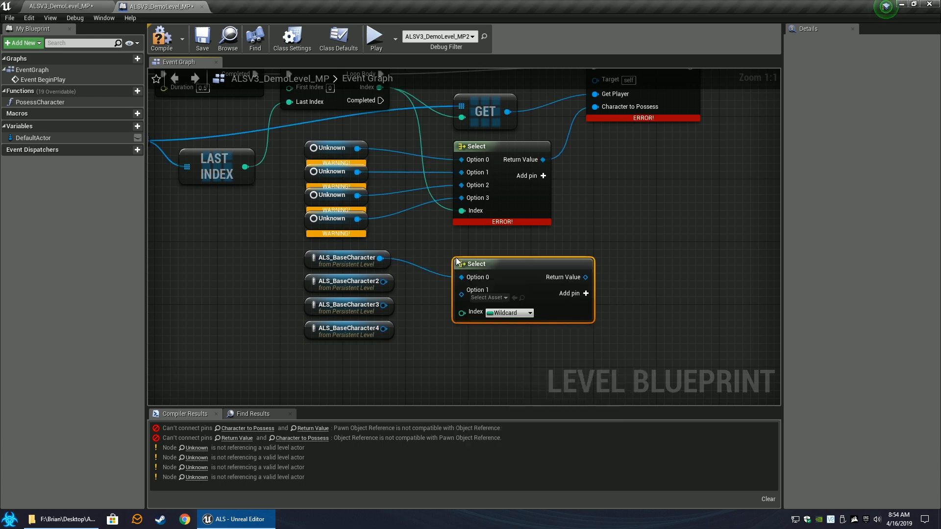
drag(473, 264, 474, 235)
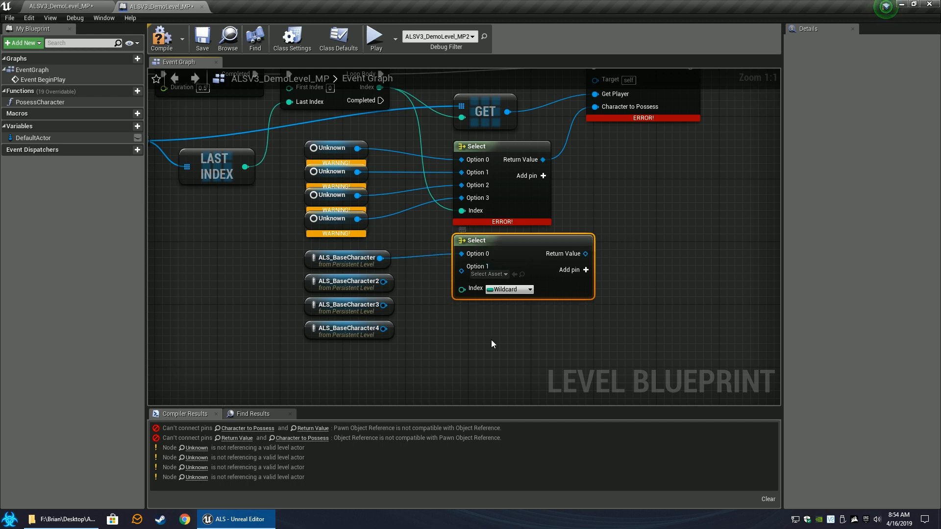
click(585, 270)
click(585, 270)
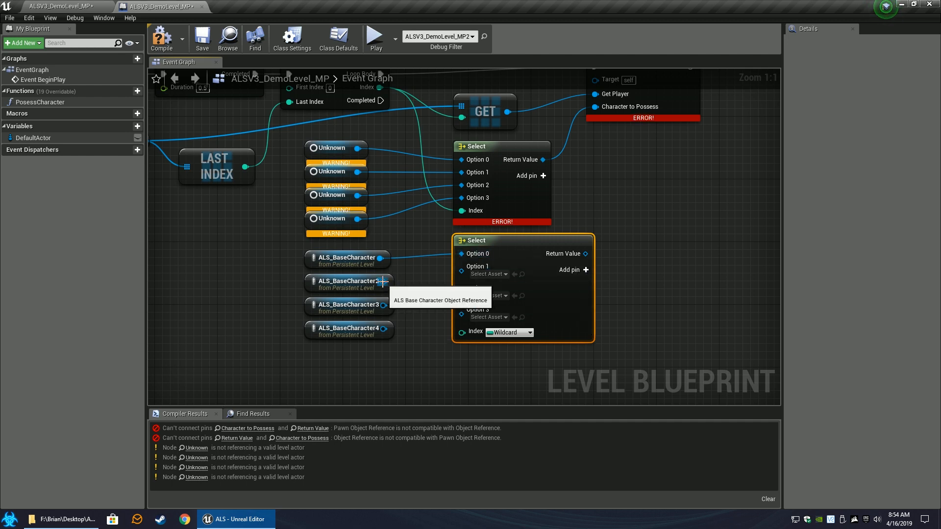
- Connect ALS_BaseCharacter2, ALS_BaseCharacter3 and ALS_BaseCharacter4 to Option 1, Option 2 and Option 3 of the new Select node
drag(383, 282, 390, 281)
drag(448, 272, 462, 270)
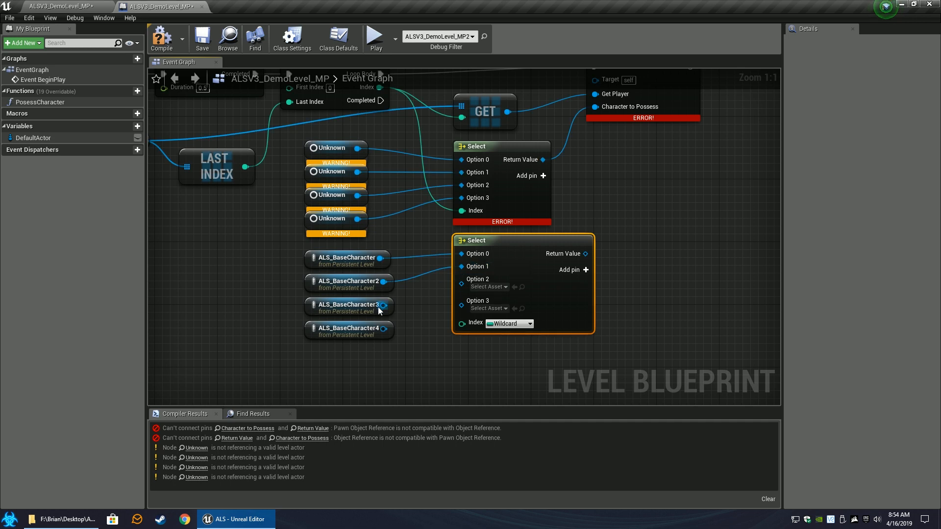
drag(384, 307, 461, 283)
drag(384, 329, 463, 296)
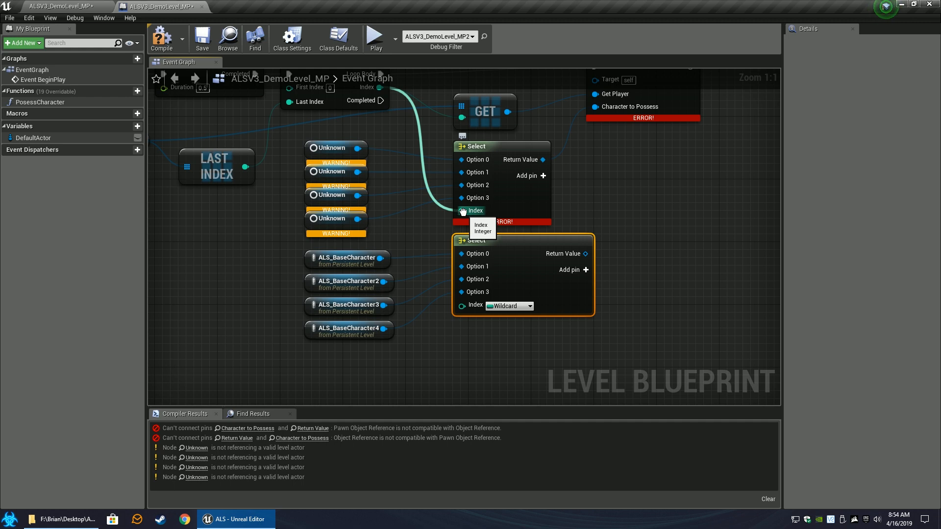
- Transfer the For Loop Index and Character to Possess connections from the old Select node to the new one
ctrl+drag(463, 212, 460, 306)
right_drag(640, 273, 581, 284)
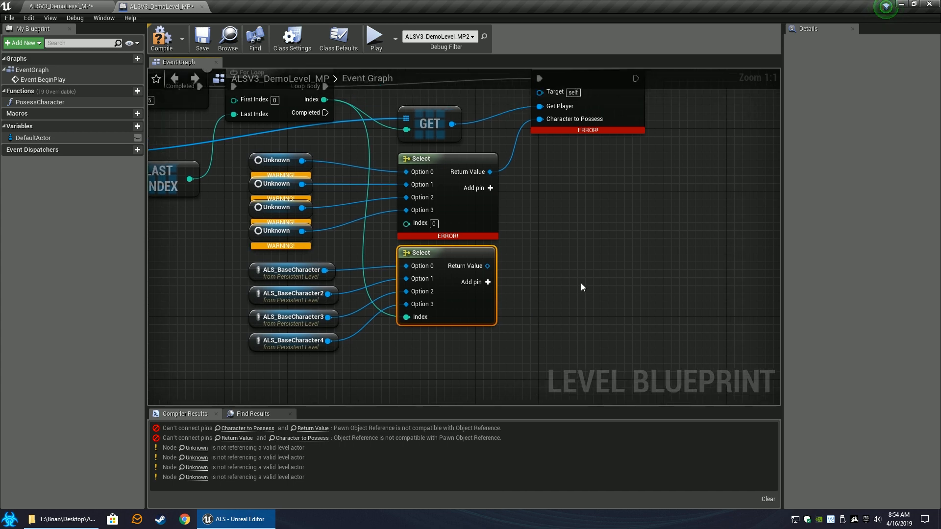
ctrl+drag(490, 175, 487, 231)
ctrl+drag(487, 272, 486, 269)
right_drag(561, 290, 483, 259)
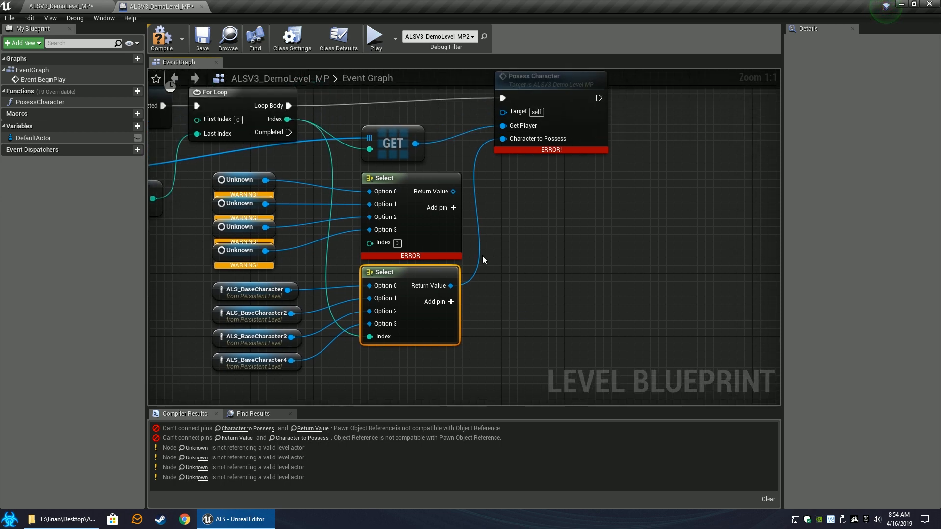
- Delete the old Select node and the four Unknown reference nodes
click(423, 179)
key(Delete)
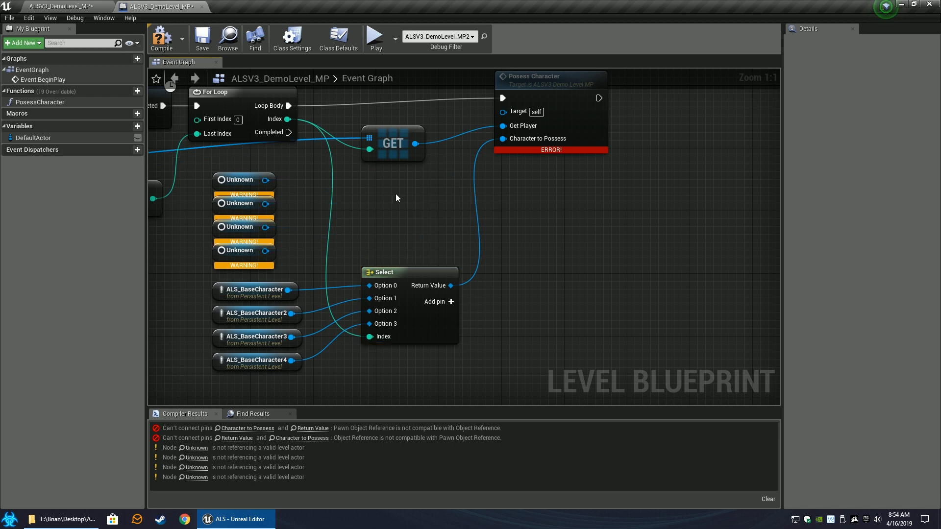
key(Delete)
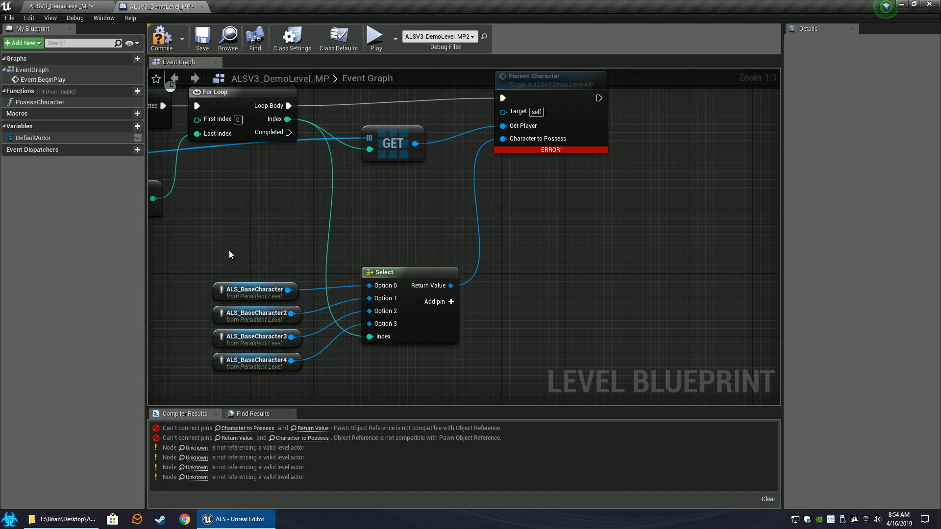
- Move the new Select node and its four character references up beneath the GET node, and compile the level blueprint
drag(181, 241, 473, 383)
drag(401, 278, 395, 184)
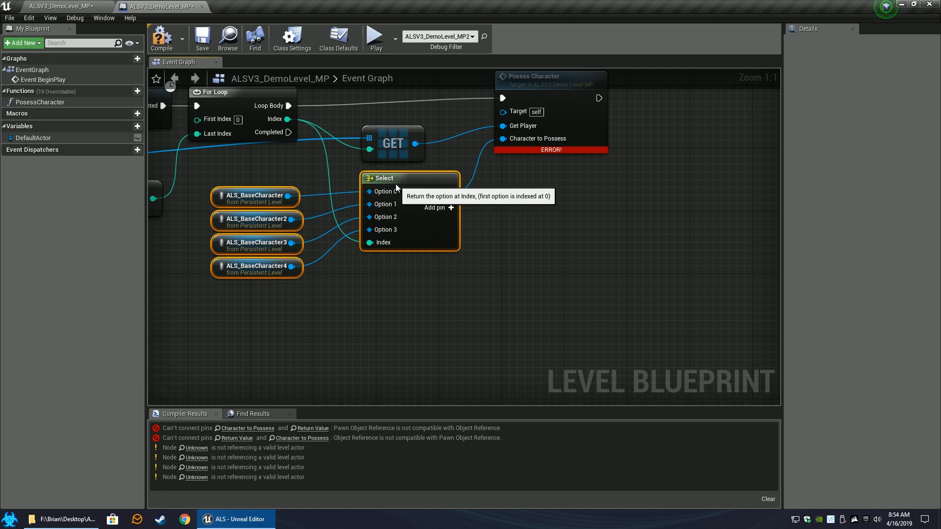
click(158, 43)
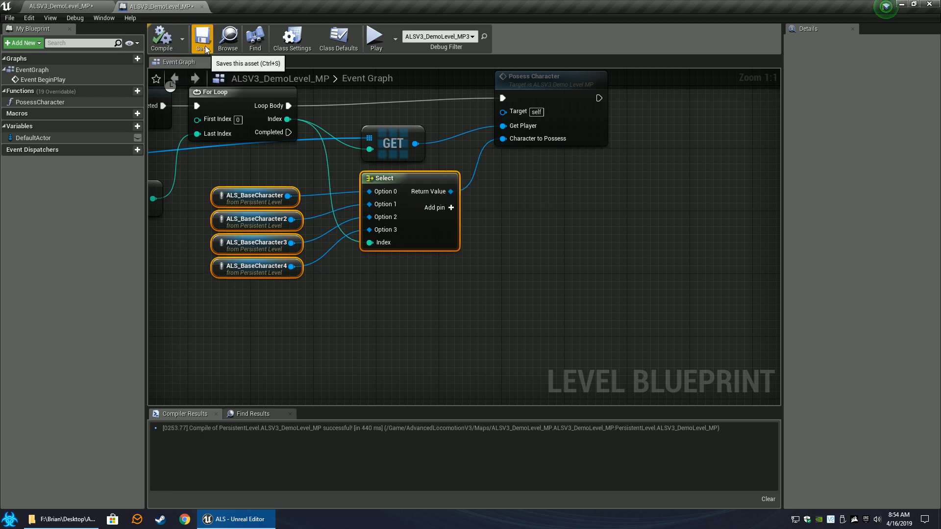
- Save the level blueprint and play-test the character's movement in the ALSV3_DemoLevel_MP viewport with a single player
click(202, 39)
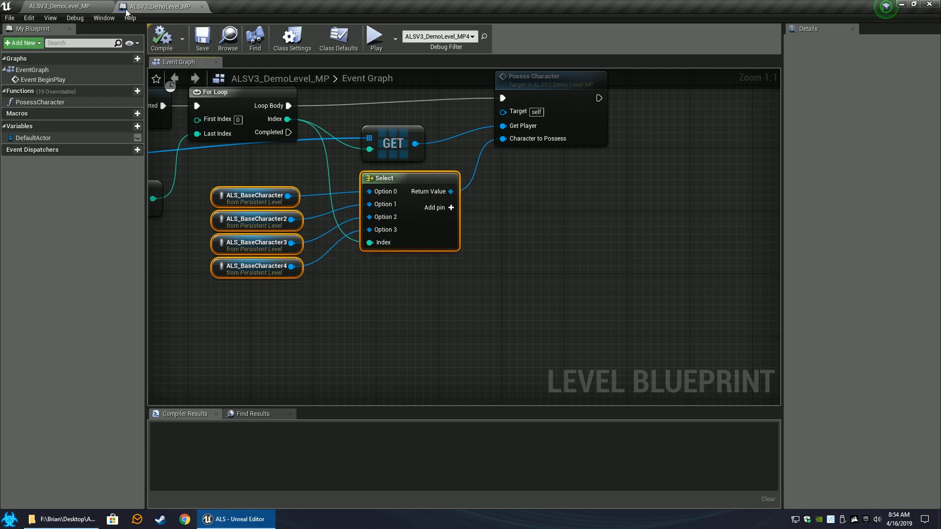
click(89, 6)
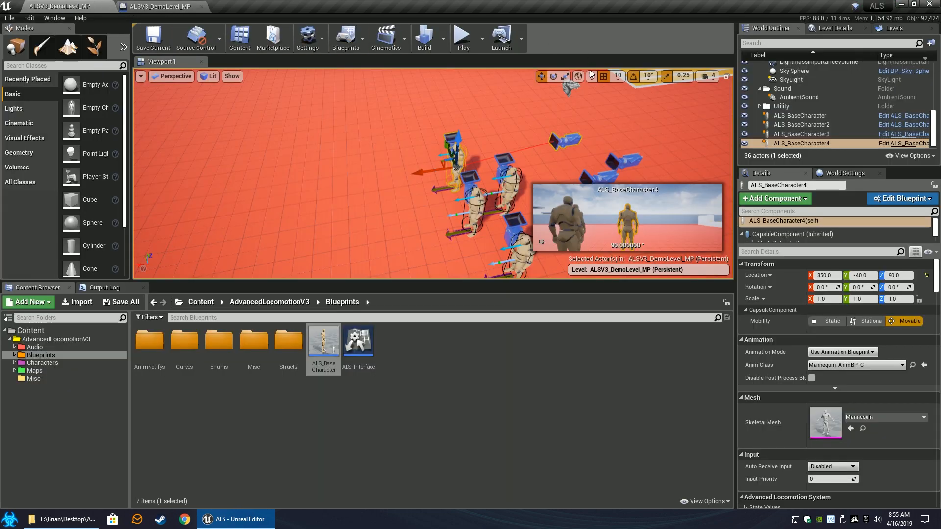
click(469, 32)
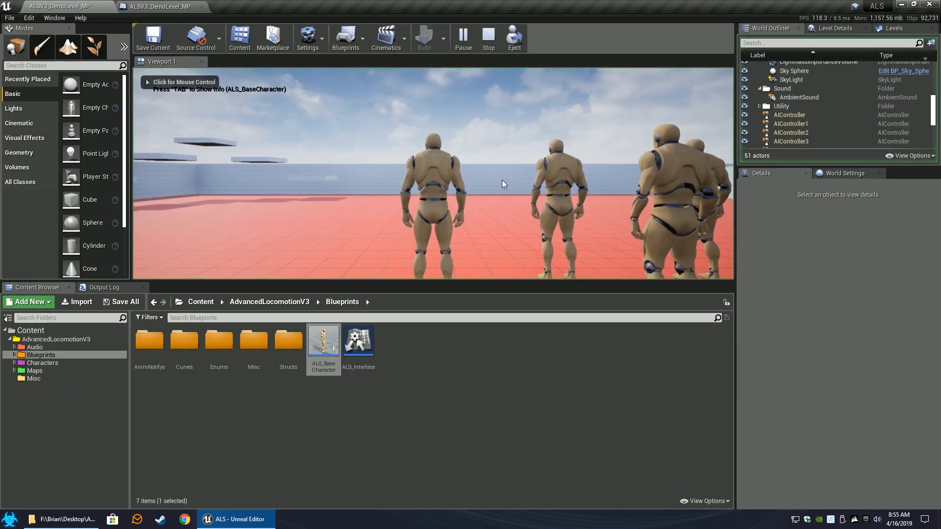
key(s)
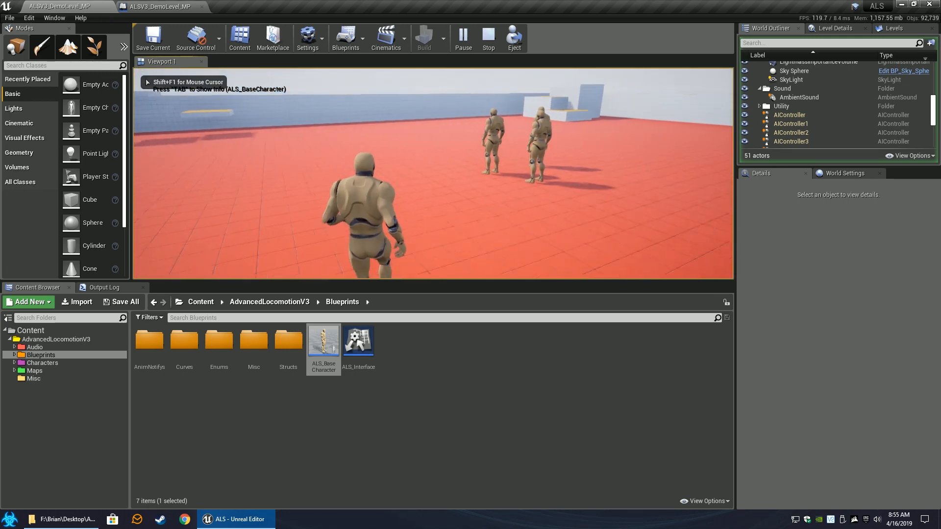
key(a)
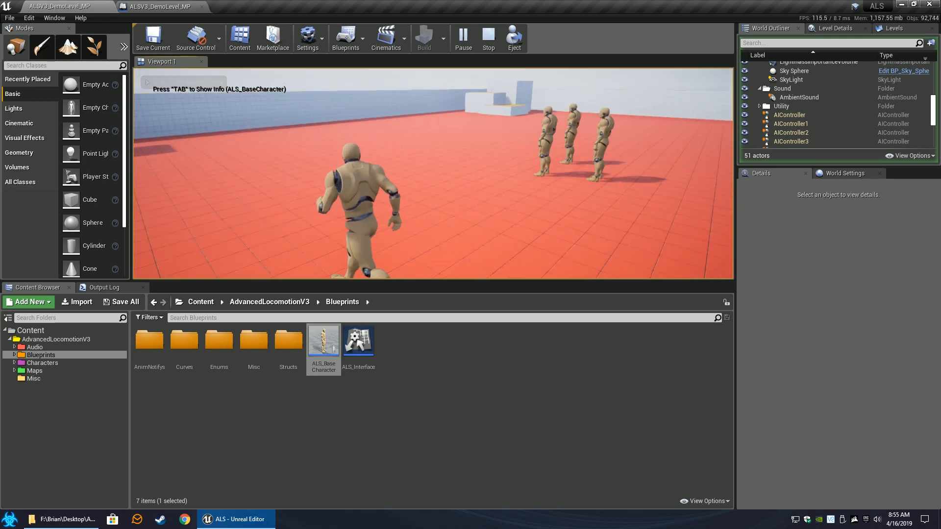
key(w)
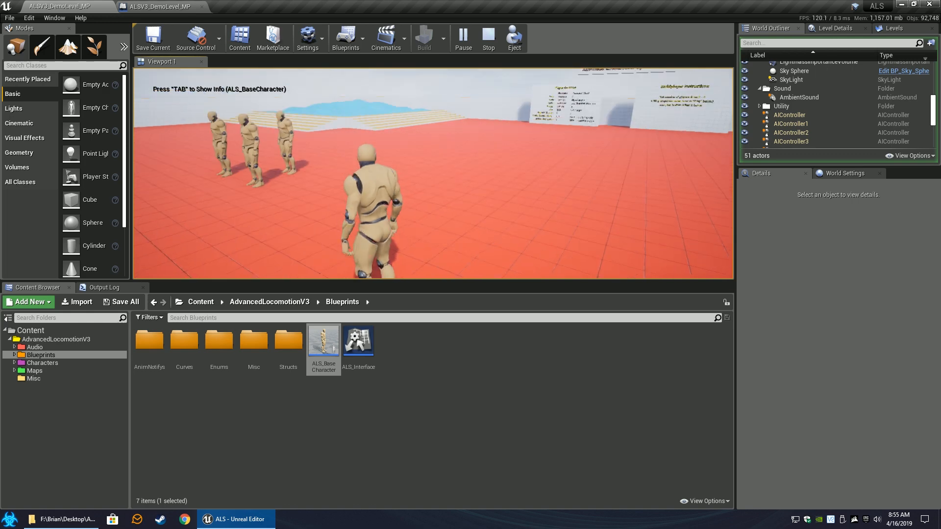
key(Escape)
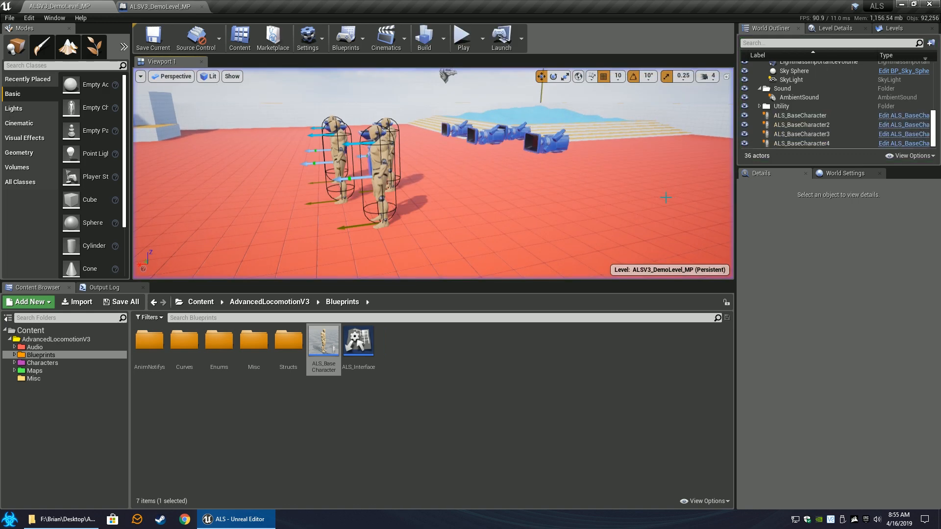
- Set the number of players to 3 and start a multiplayer play session of the level
click(483, 46)
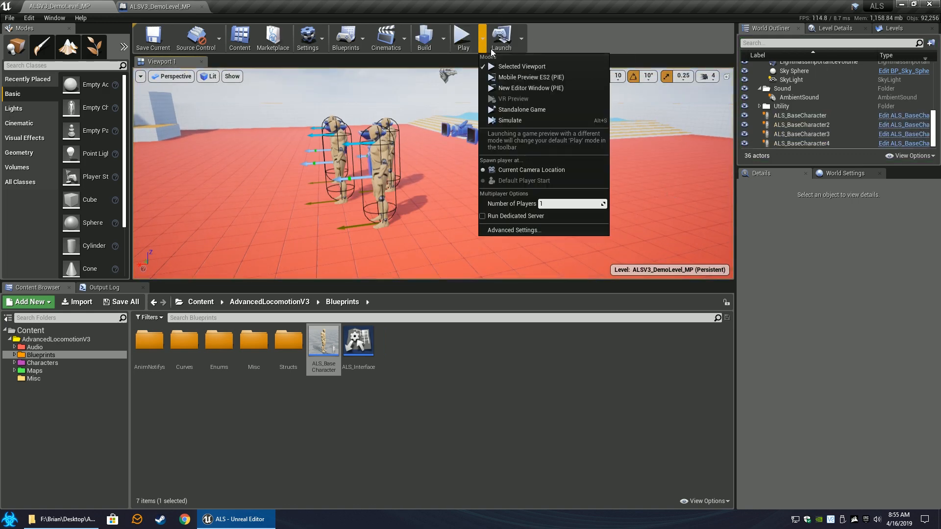
click(555, 203)
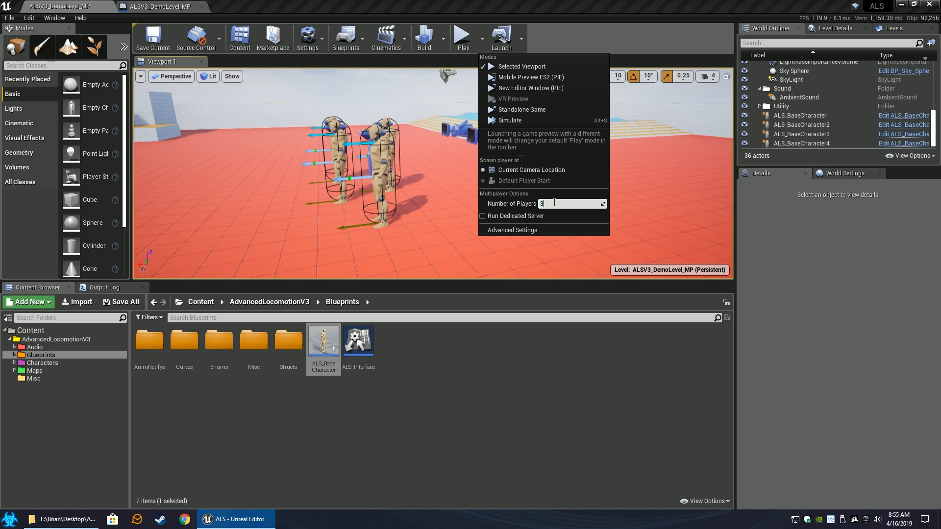
click(463, 37)
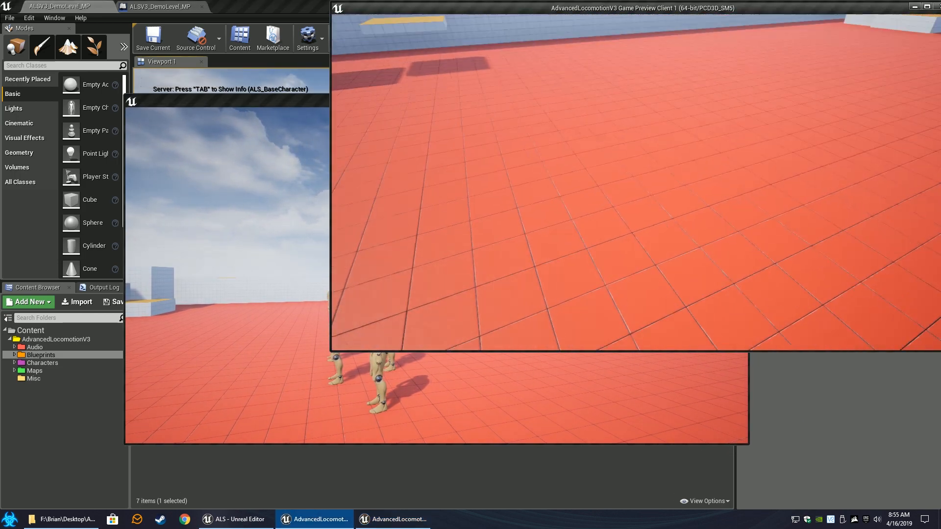
- Rearrange the Client 1 and Client 2 preview windows so that the editor's server viewport is accessible
key(alt+Tab)
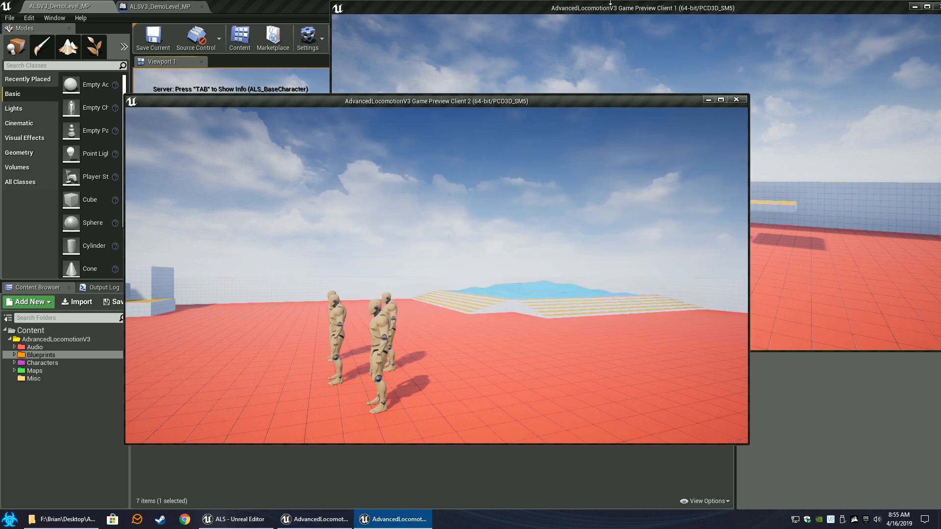
drag(667, 15, 580, 40)
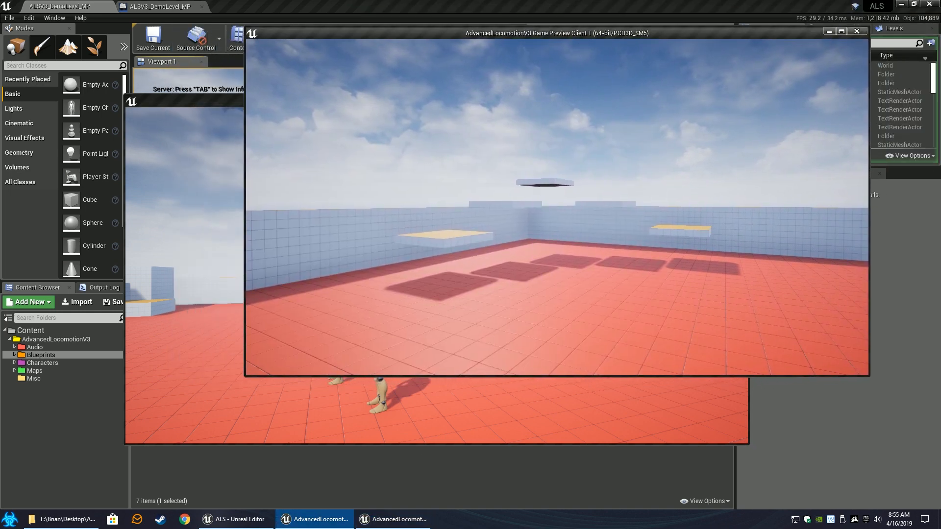
click(408, 526)
click(317, 525)
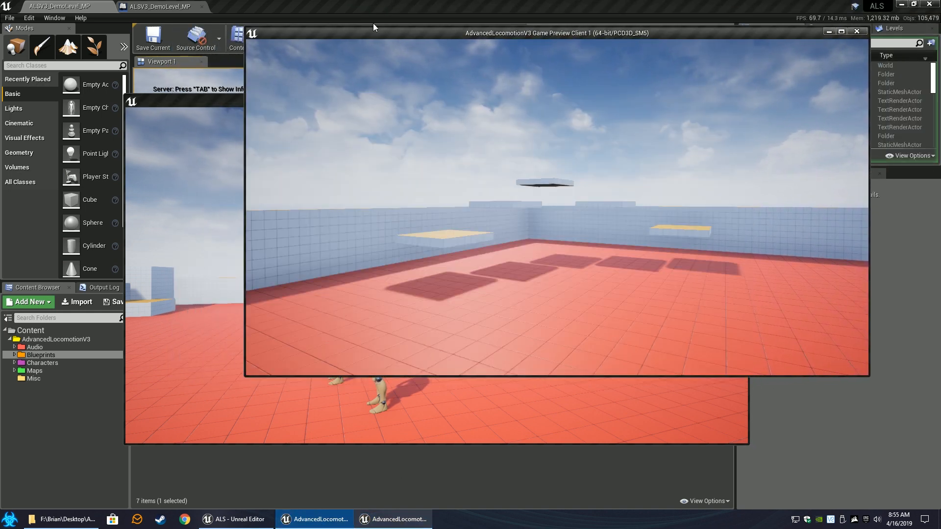
drag(379, 32, 434, 156)
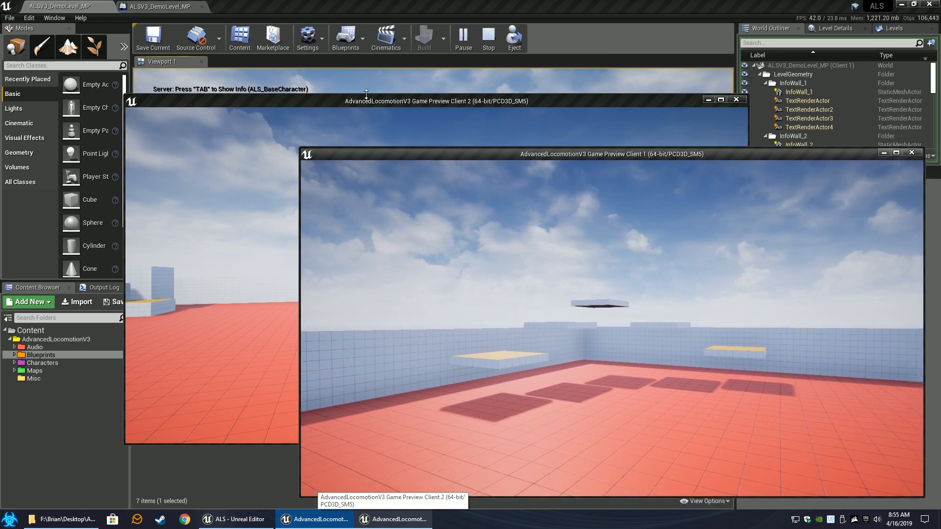
drag(368, 100, 260, 146)
- Test movement as the server character and in the Client 2 preview, and end the play session
click(267, 117)
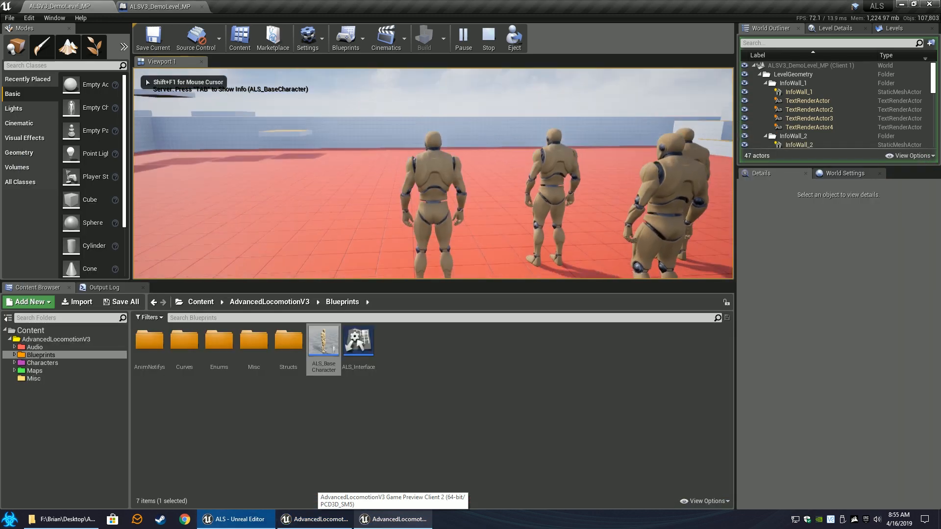
key(s)
key(a)
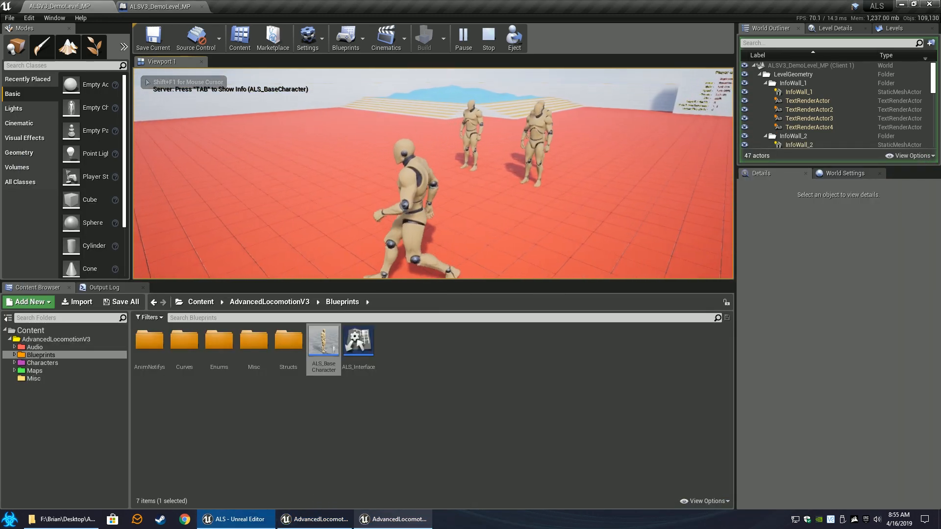
key(alt+Tab)
click(540, 298)
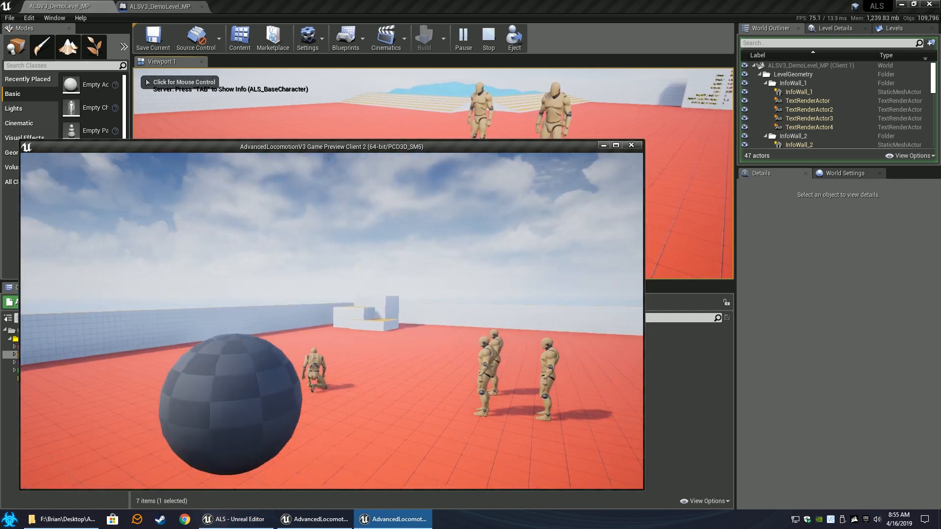
key(s)
key(d)
key(w)
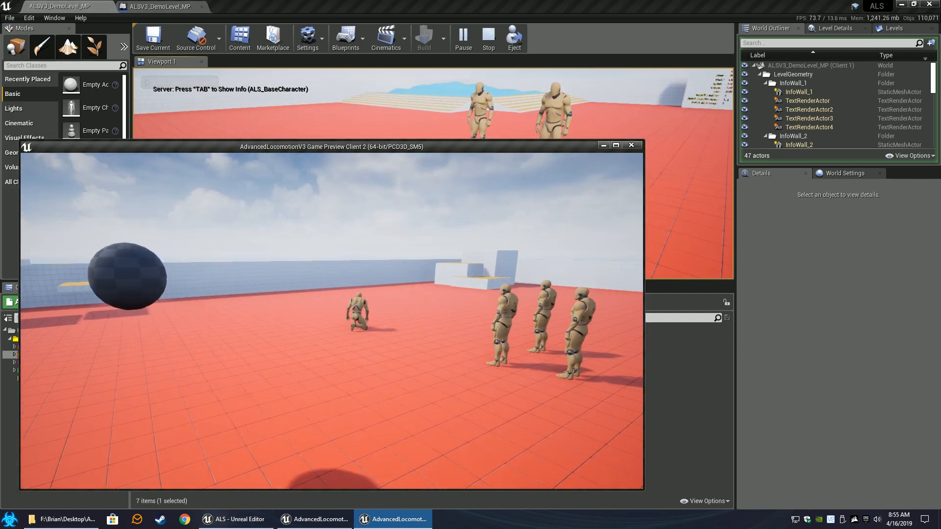
key(Escape)
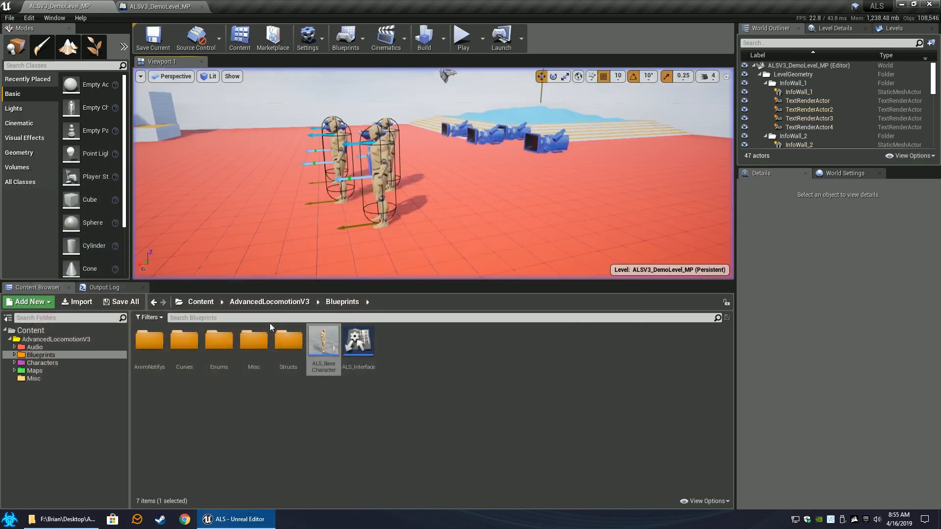
- Restart the three-player session and check the possessed characters in the Client 2 and Client 1 preview windows
click(463, 45)
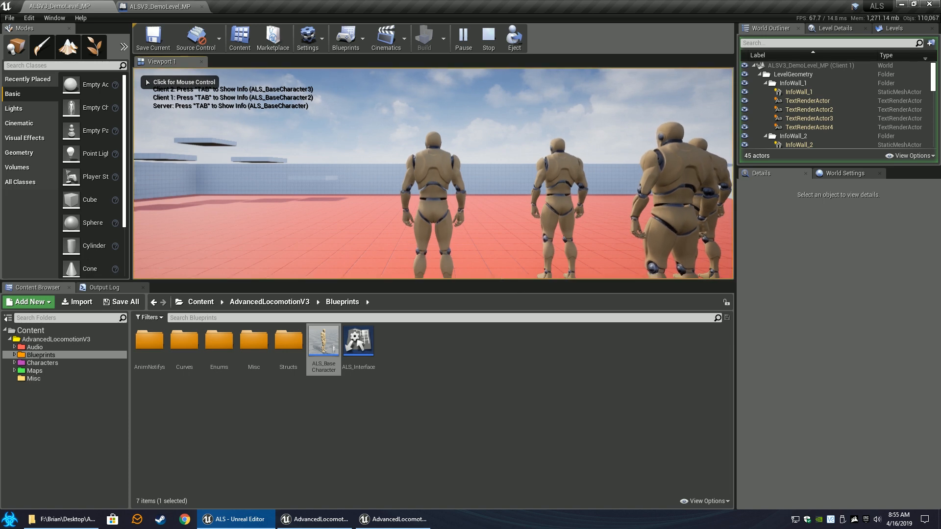
click(662, 359)
click(365, 518)
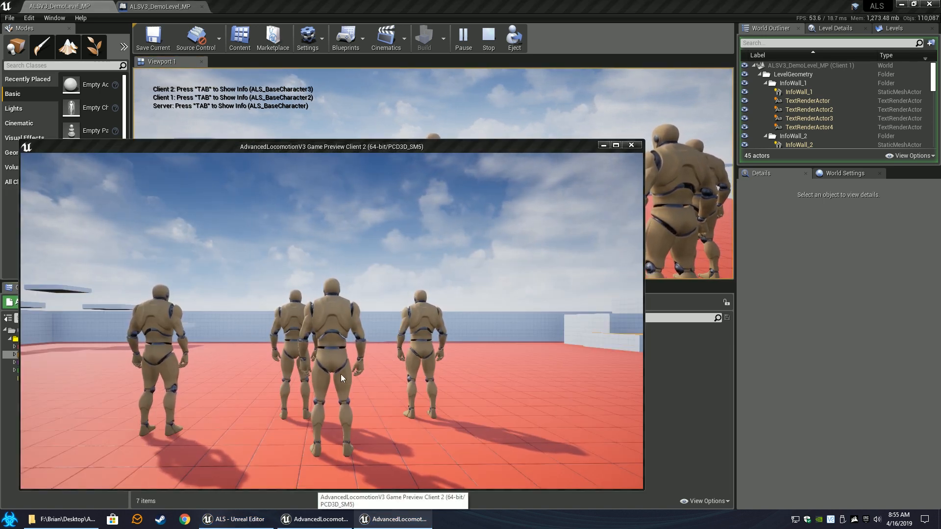
click(320, 521)
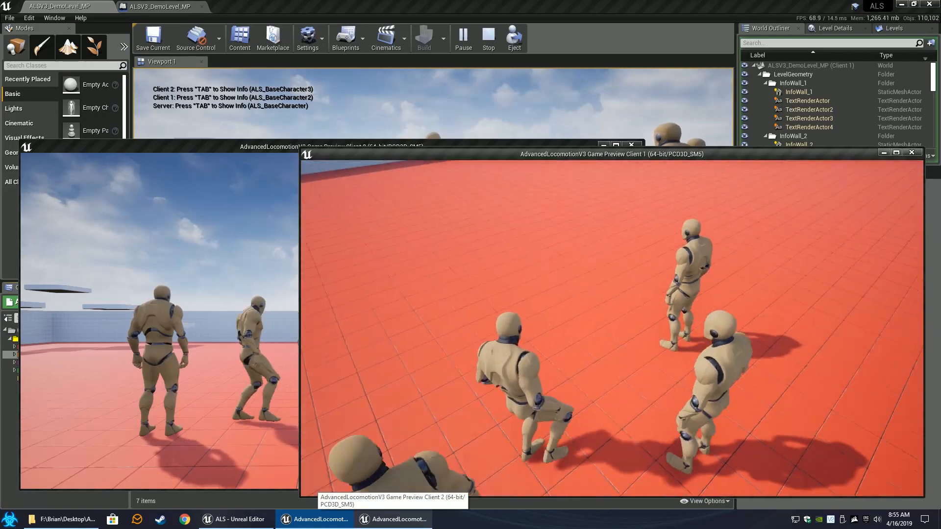
key(alt+Tab)
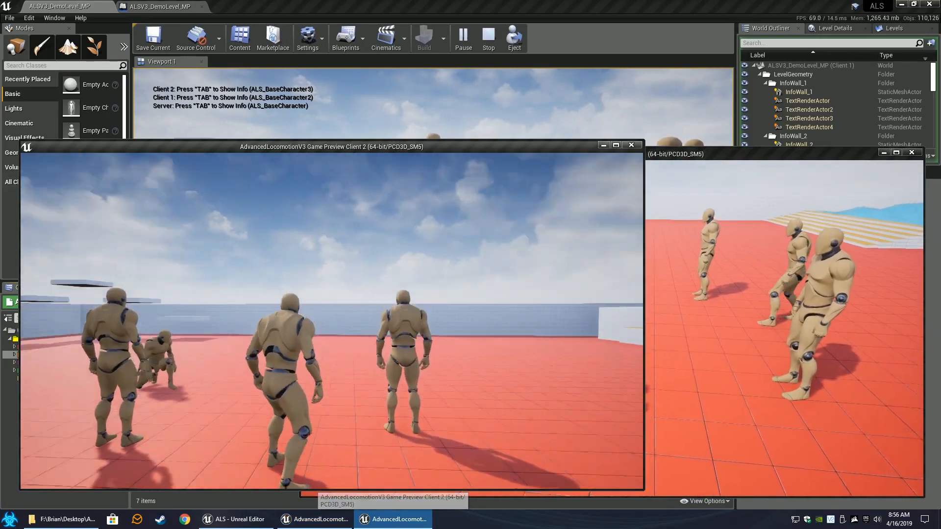
key(alt+Tab)
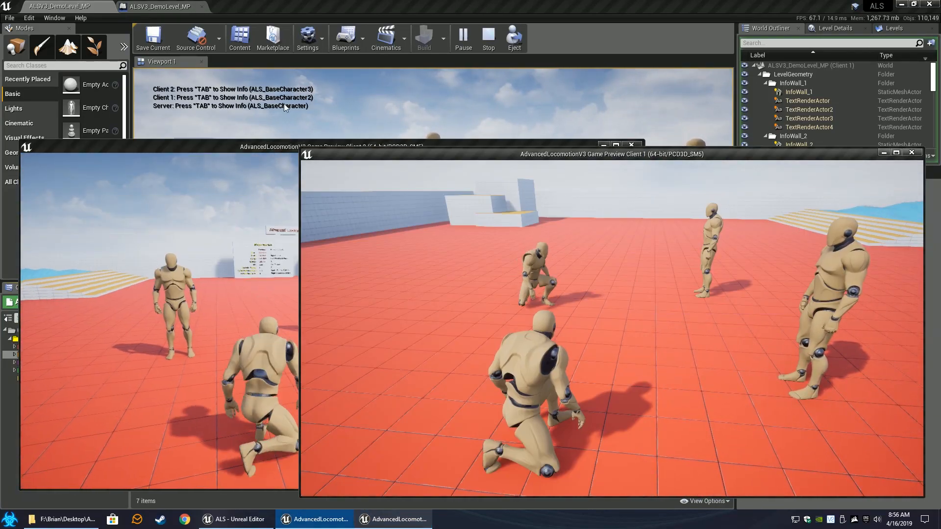
- Test the server character's movement, show and hide its debug info, and end the play session
click(288, 108)
key(d)
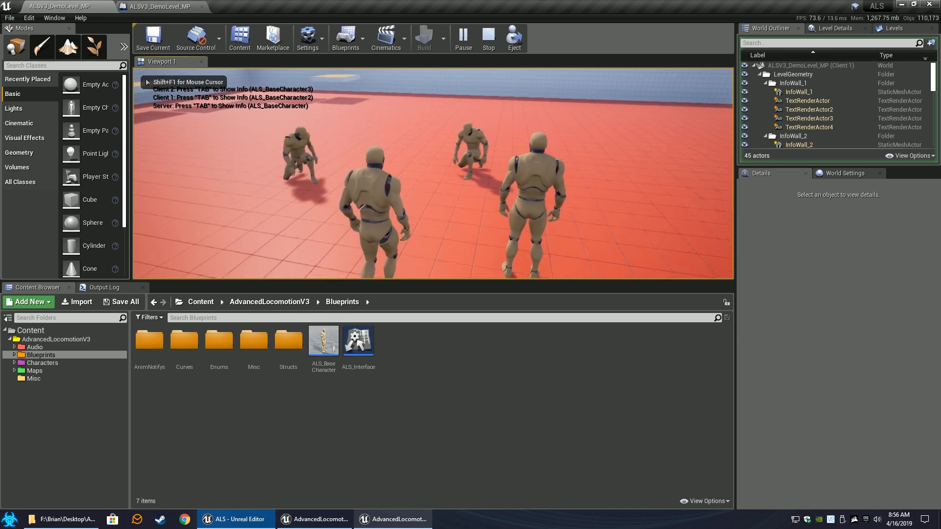
key(w)
key(Tab)
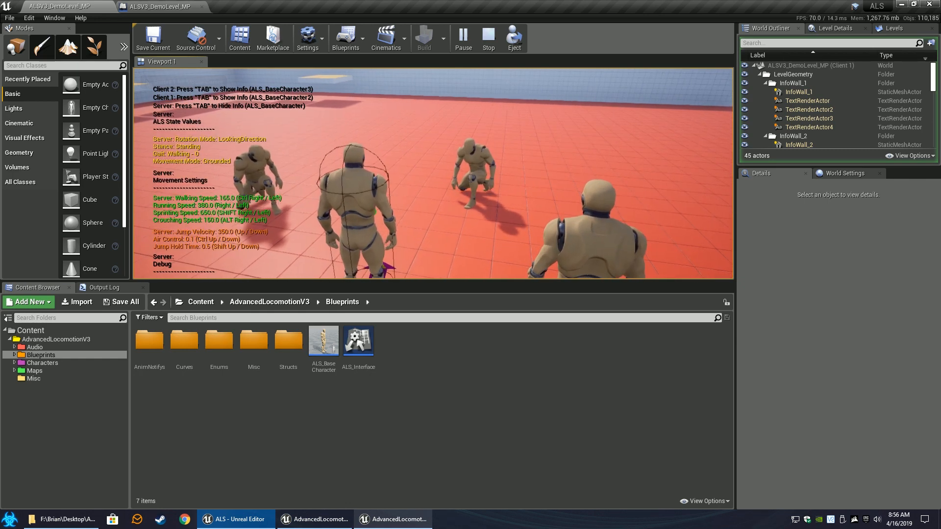
key(Tab)
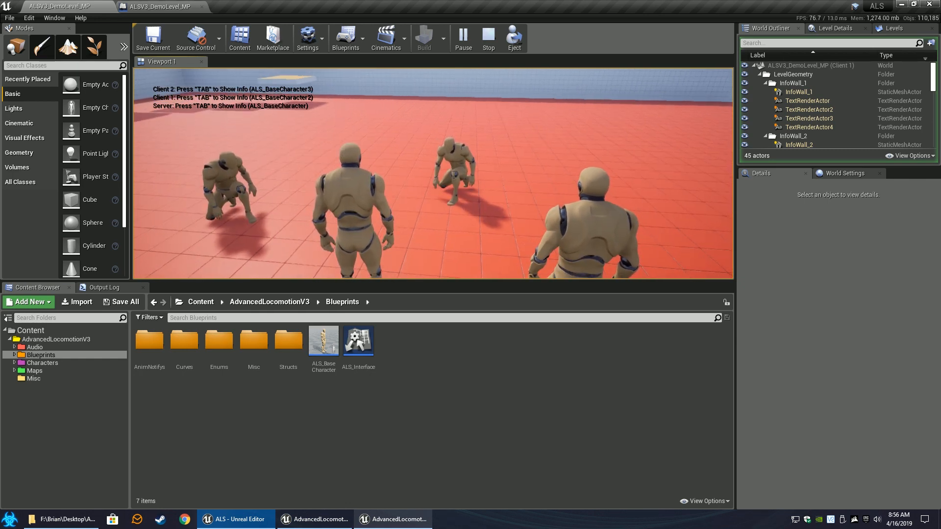
key(Escape)
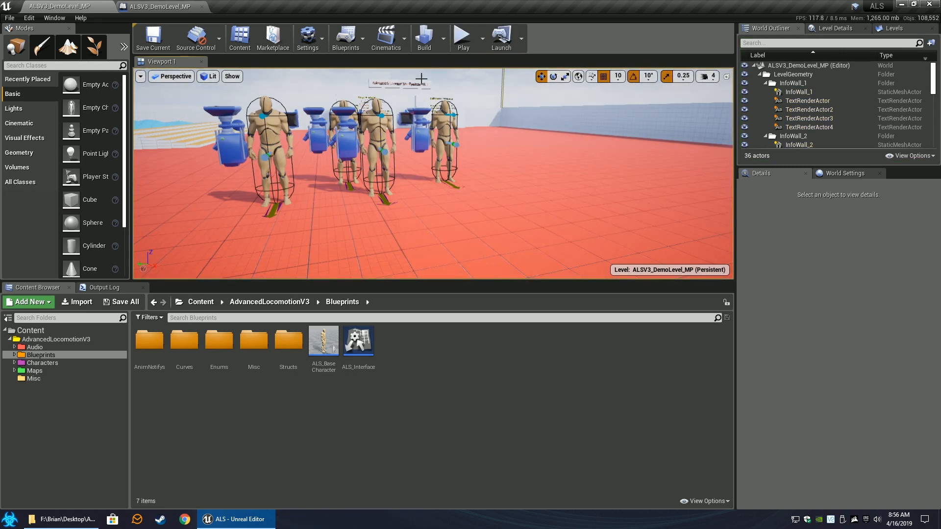
- Open the ALSV3_DemoLevel_SP level from the Maps folder
mouse_move(440, 184)
right_down()
mouse_move(387, 188)
mouse_move(424, 177)
right_up()
key(w)
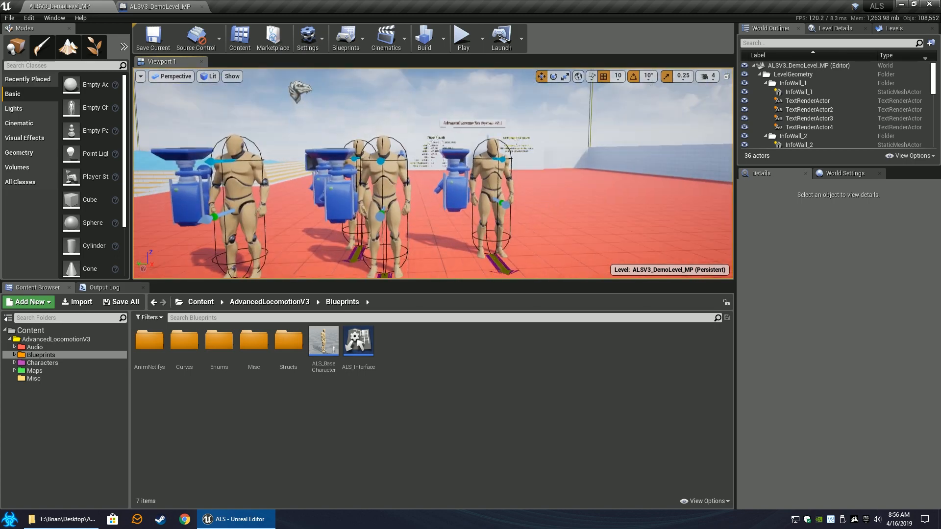
click(194, 6)
click(59, 6)
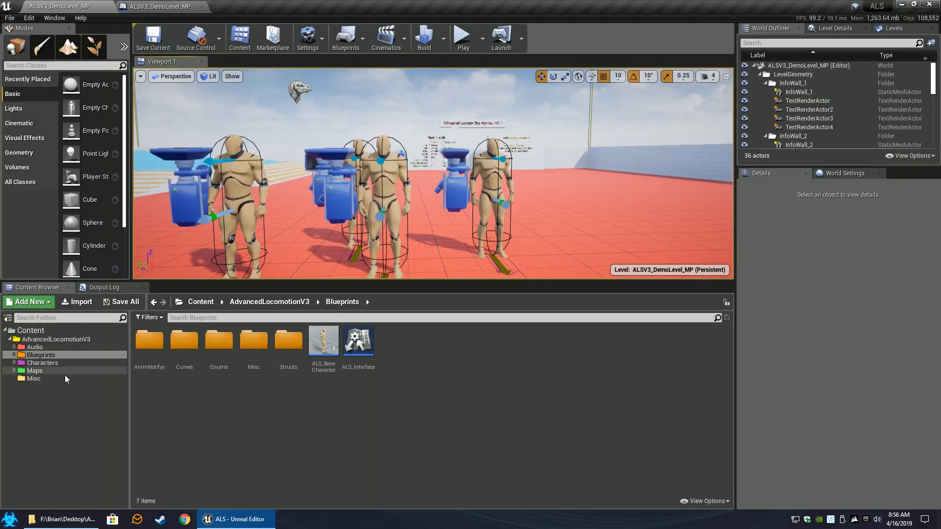
click(38, 370)
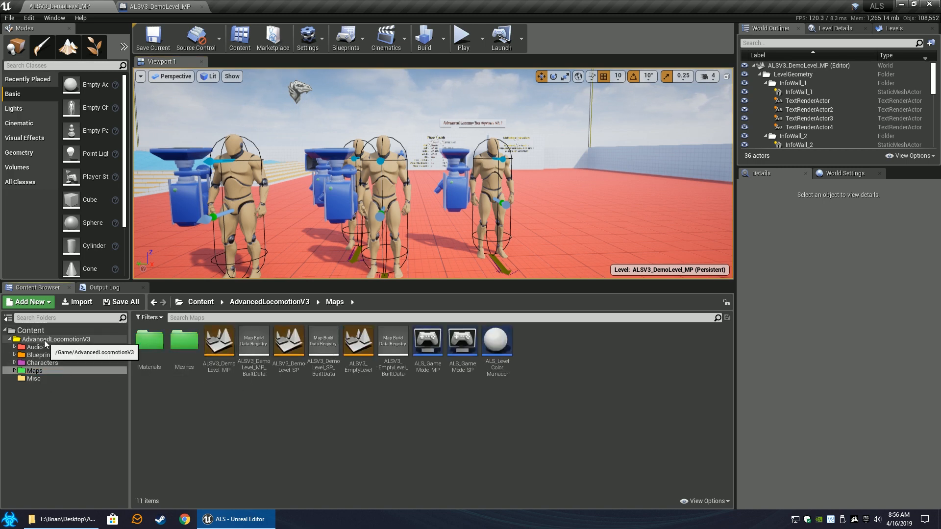
double_click(294, 348)
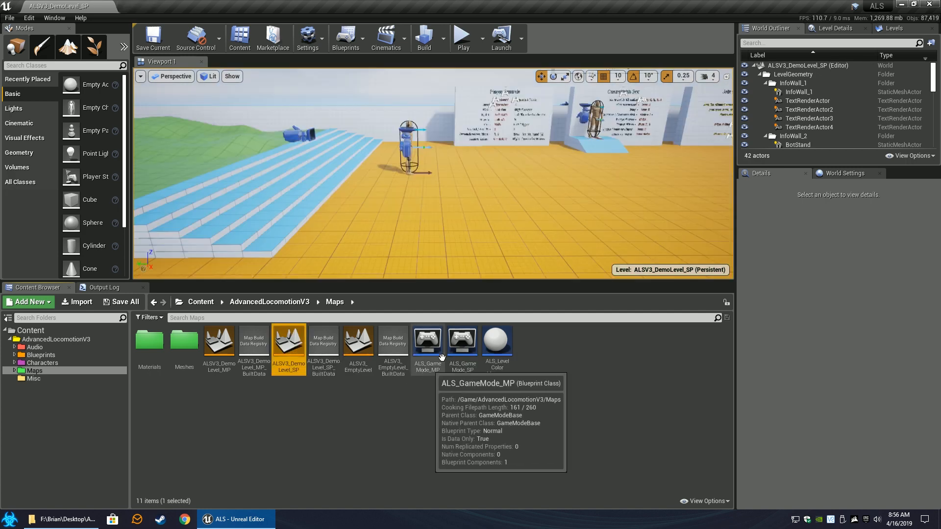
- Save all modified assets in the project
right_click(10, 331)
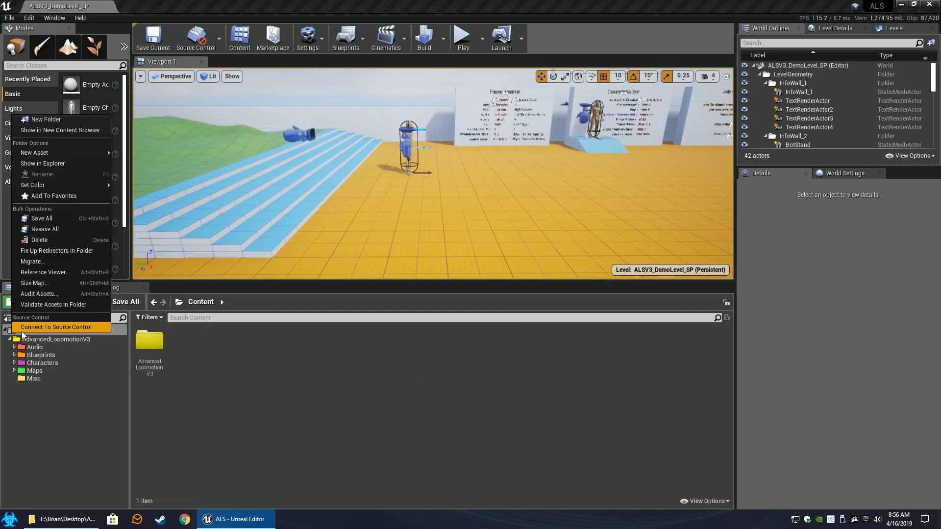
key(Escape)
click(126, 298)
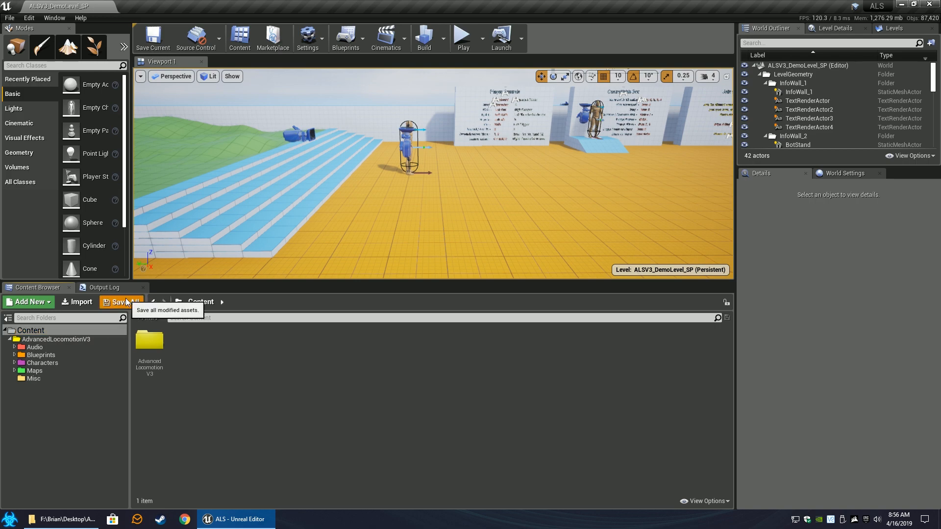
- Open the ALS_BaseCharacter blueprint from the Blueprints folder and examine the character model in its 3D view
right_drag(525, 159, 569, 147)
click(41, 355)
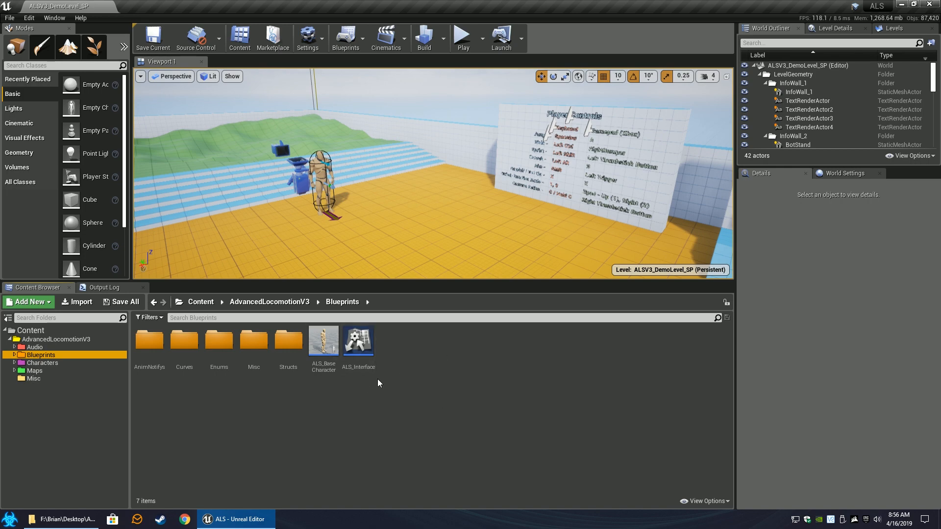
right_drag(378, 189, 414, 189)
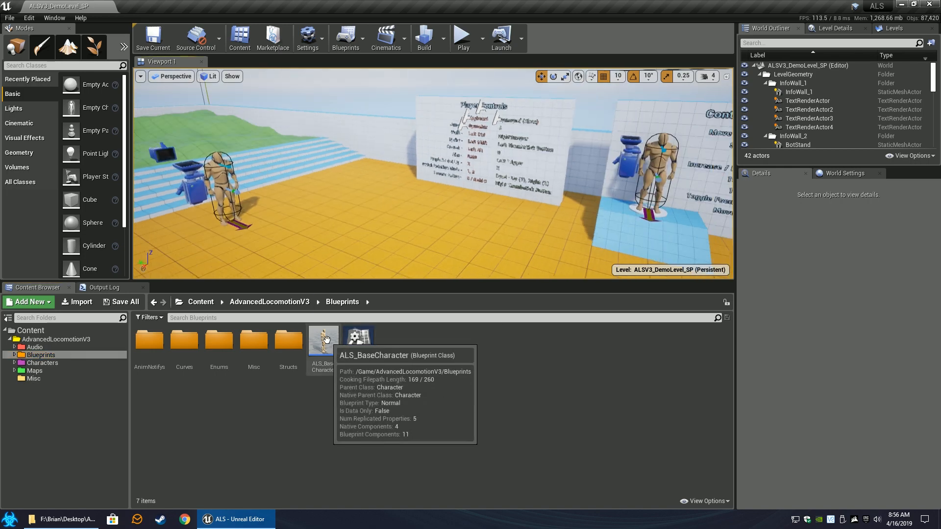
double_click(329, 345)
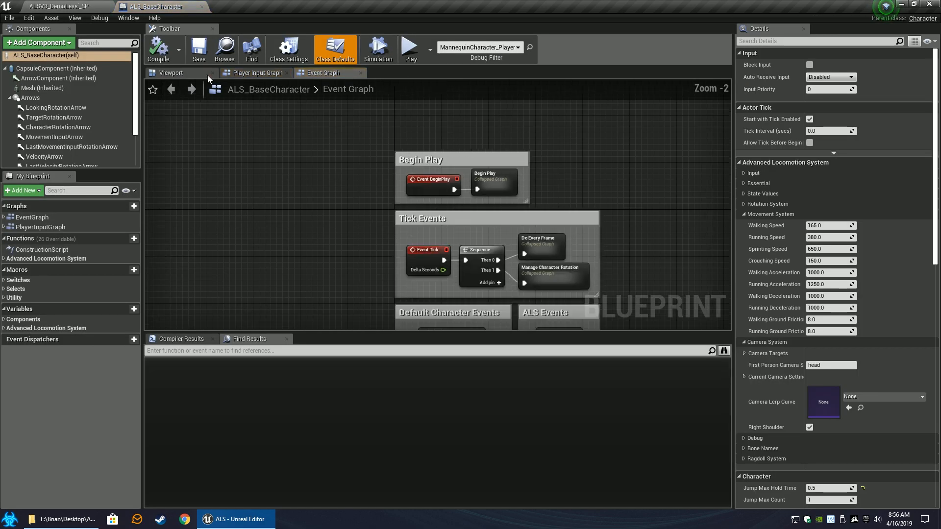
click(170, 73)
key(d)
key(w)
right_drag(493, 193, 380, 194)
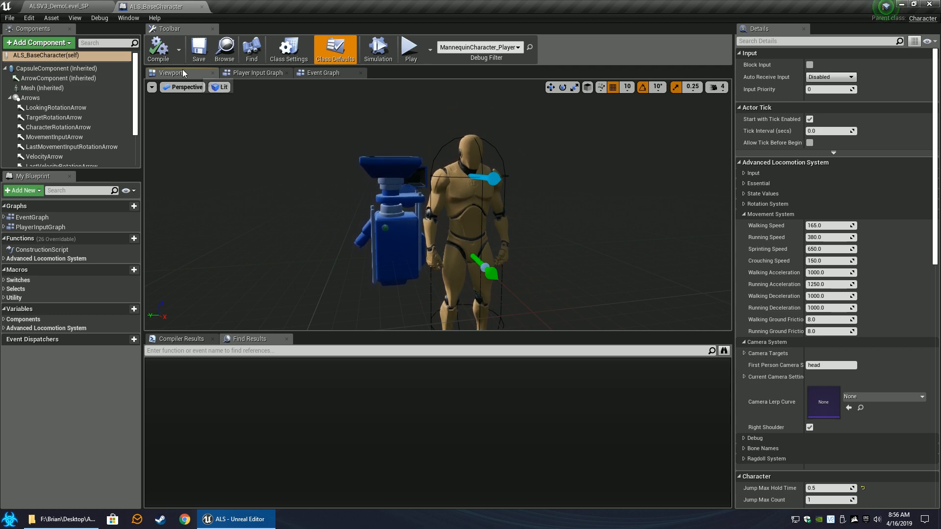
- Return to the ALSV3_DemoLevel_SP level and look over the placed characters and the control info walls
click(81, 5)
right_drag(391, 228, 431, 225)
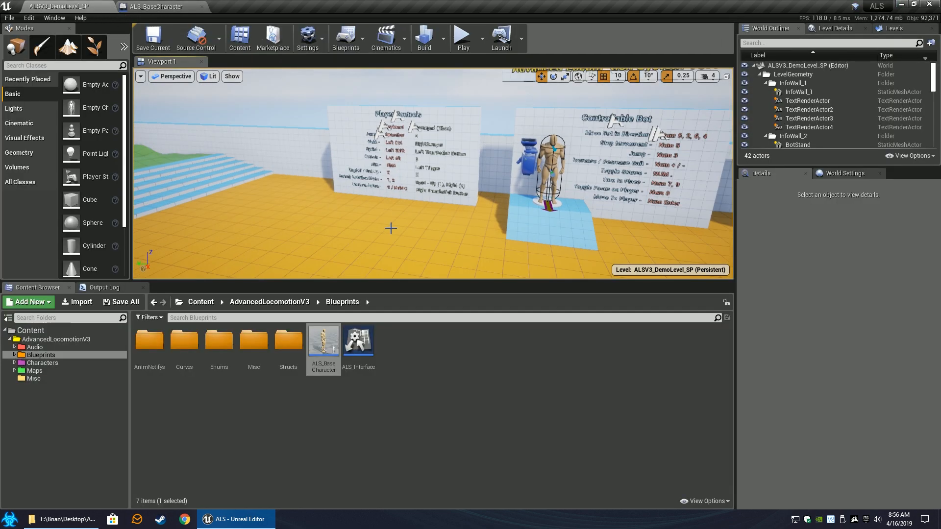
right_drag(342, 225, 250, 216)
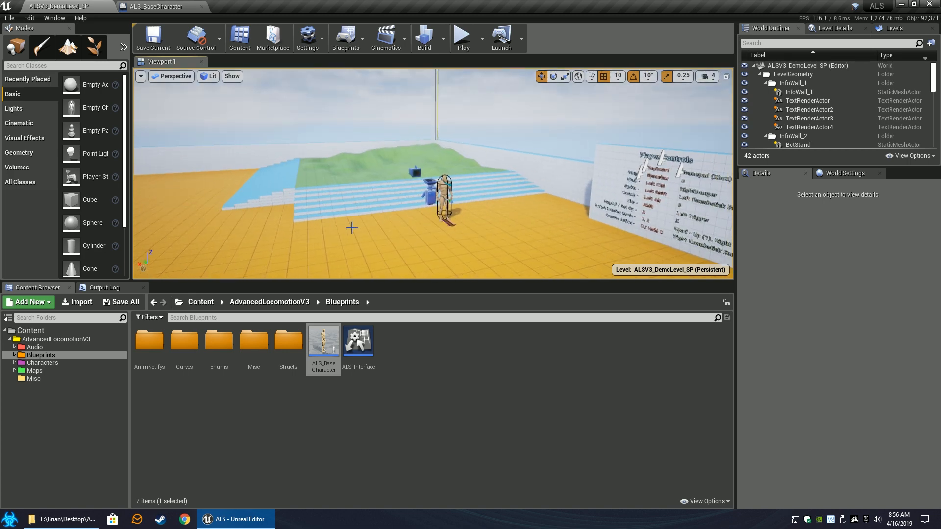